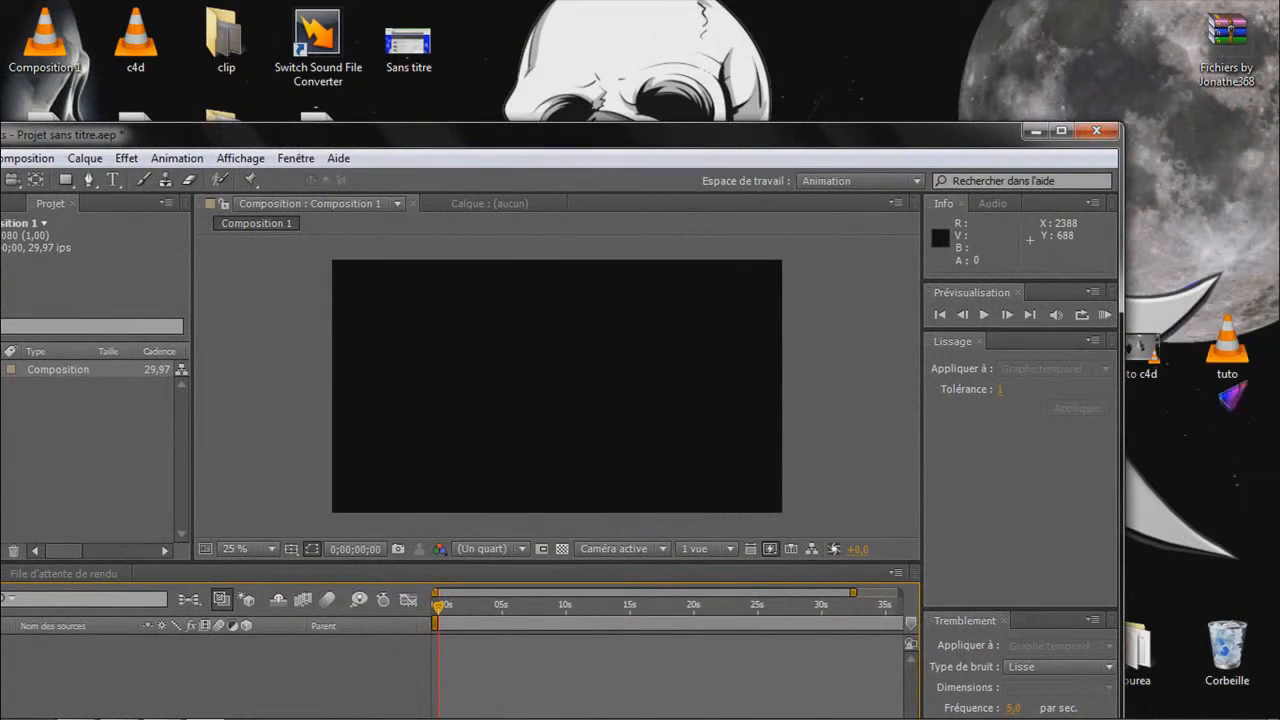
- Import the tuto video from the desktop into the After Effects project
{"action": "left_click_drag", "start_coordinate": [1221, 405], "coordinate": [60, 470]}
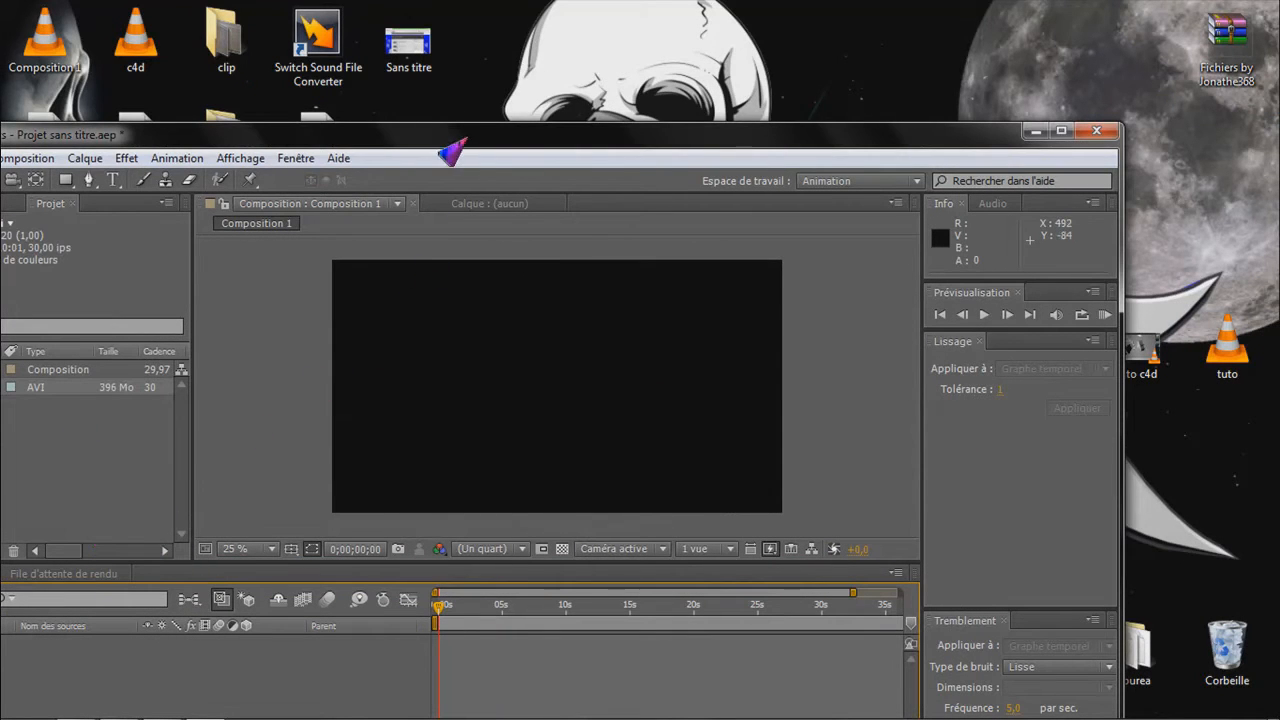
- Open the desktop tuto video in VLC and scrub through it to examine the letters assembling and the background appearing
{"action": "left_click", "coordinate": [1205, 358]}
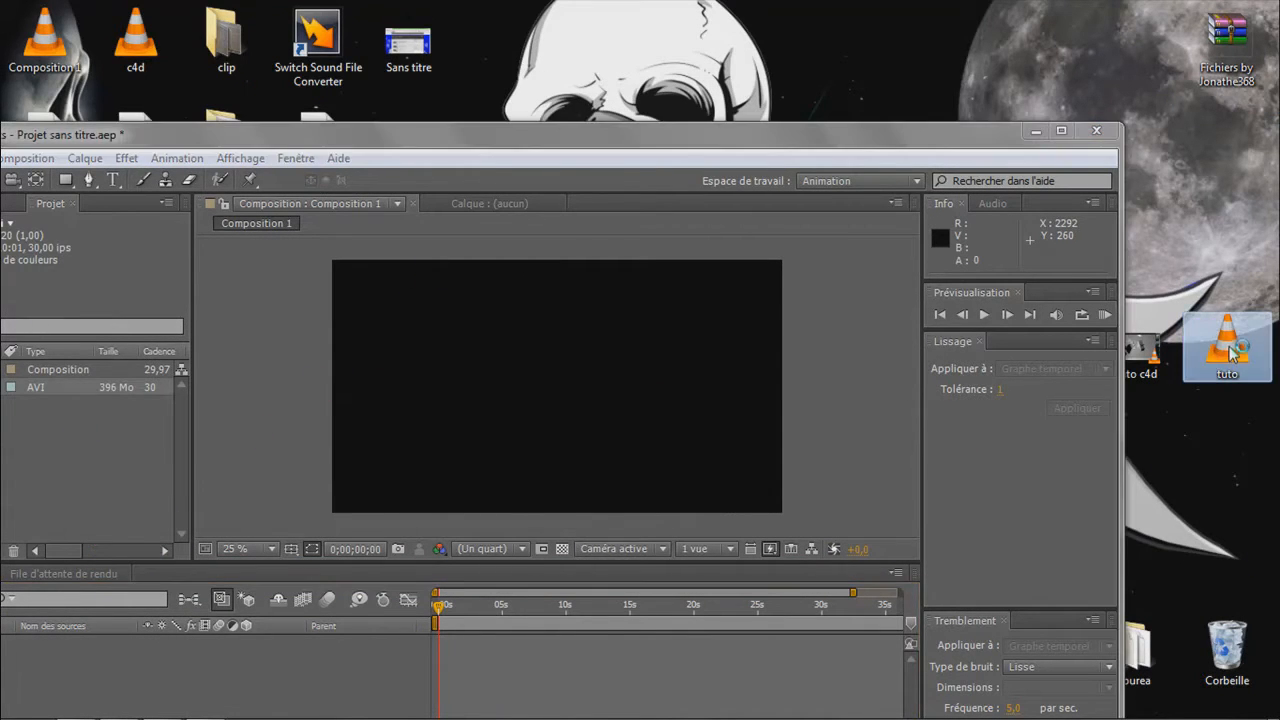
{"action": "double_click", "coordinate": [1228, 350]}
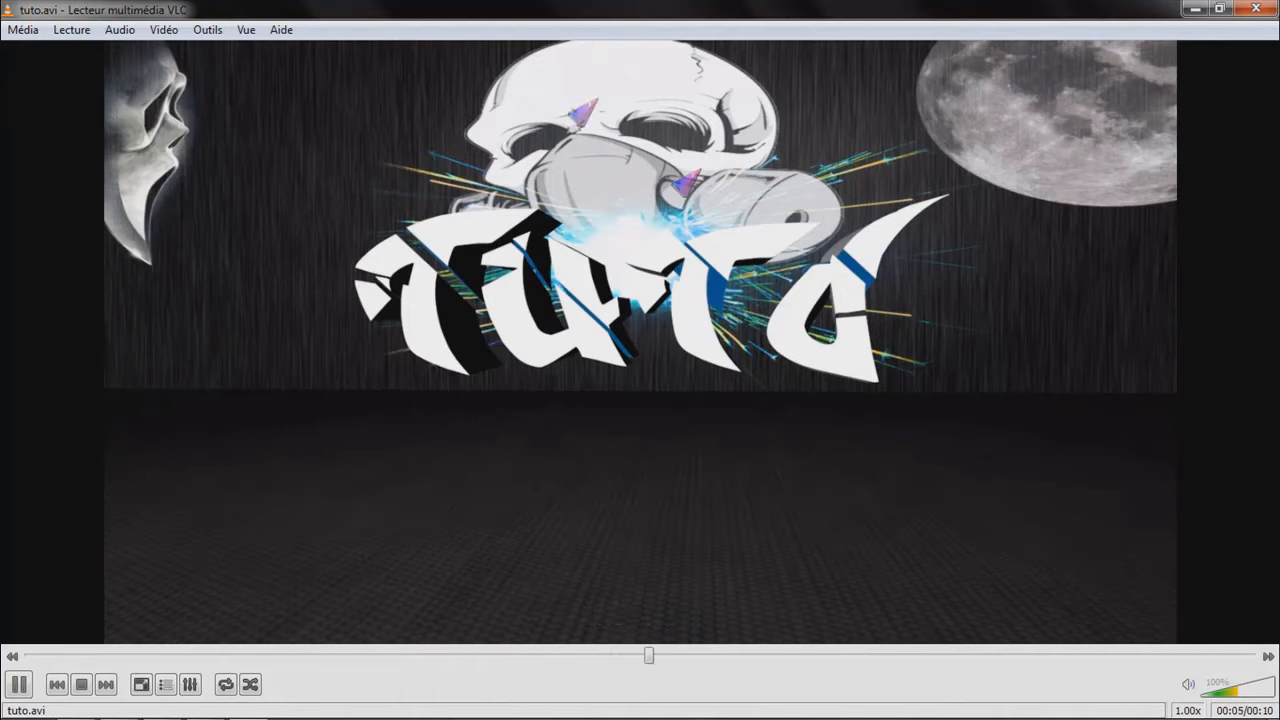
{"action": "left_click", "coordinate": [22, 657]}
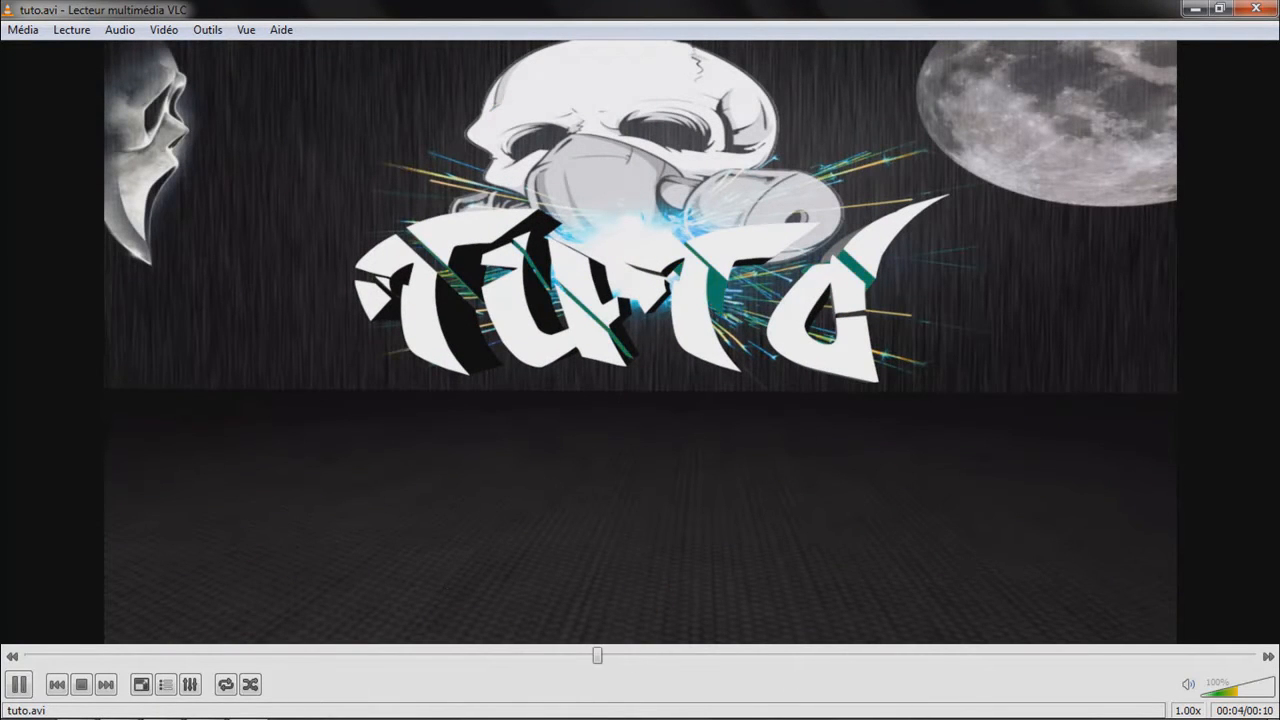
{"action": "left_click", "coordinate": [18, 684]}
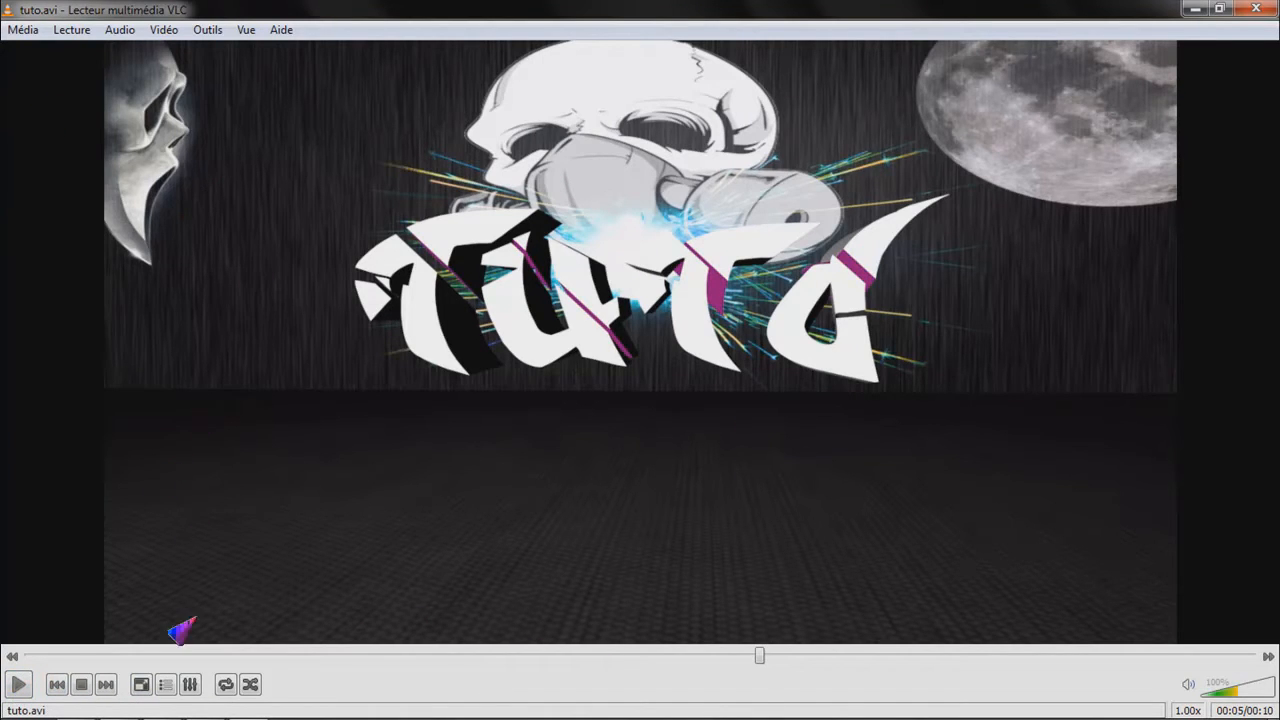
{"action": "left_click", "coordinate": [62, 658]}
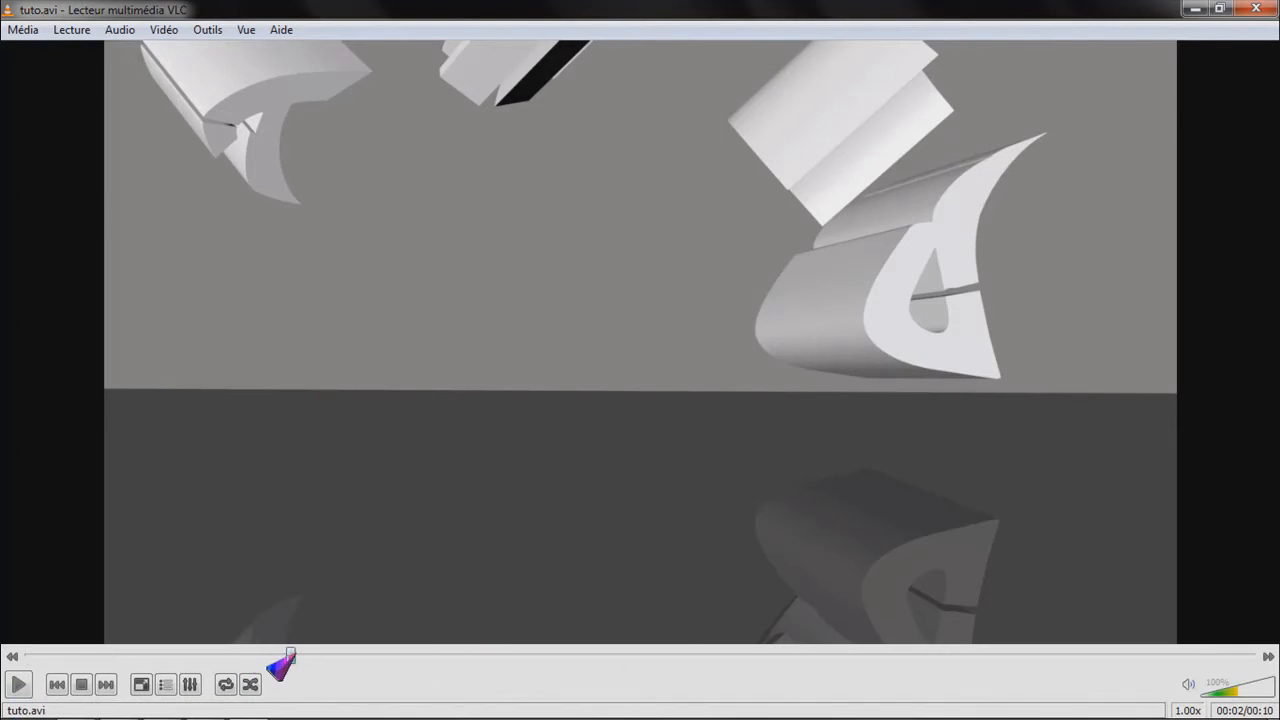
{"action": "left_click", "coordinate": [355, 655]}
{"action": "left_click_drag", "start_coordinate": [355, 655], "coordinate": [468, 657]}
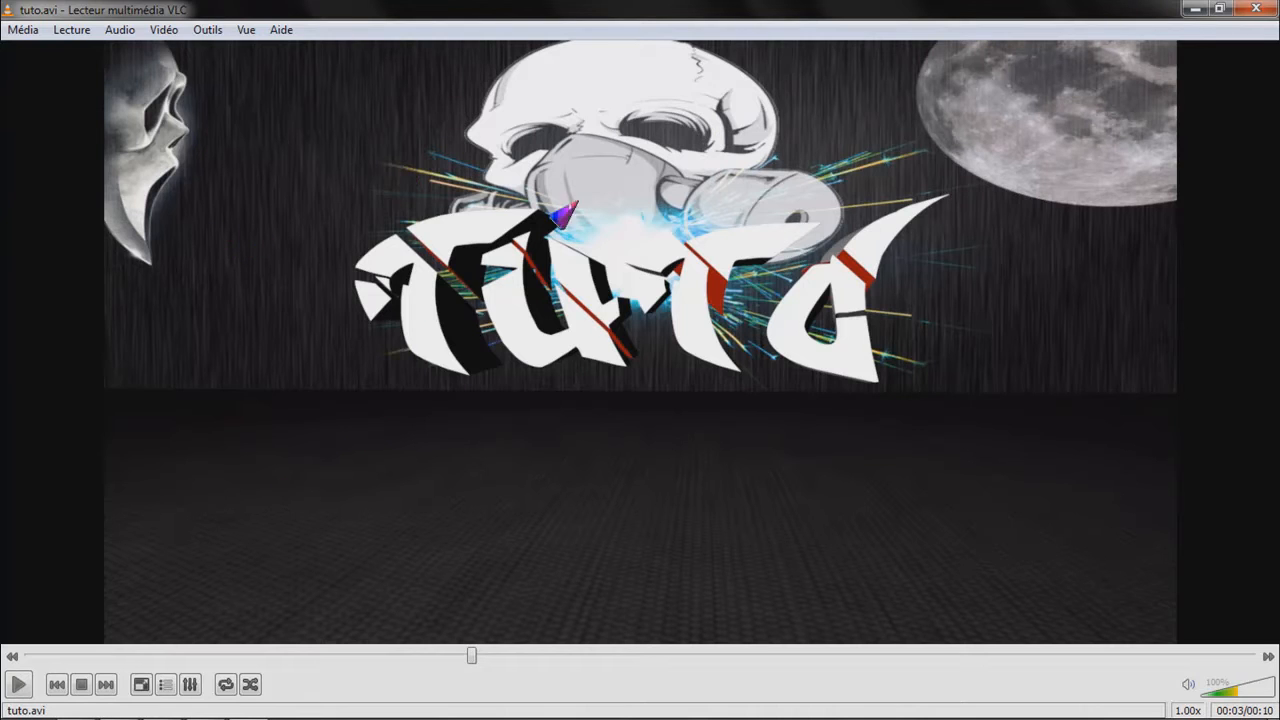
{"action": "left_click_drag", "start_coordinate": [460, 657], "coordinate": [26, 658]}
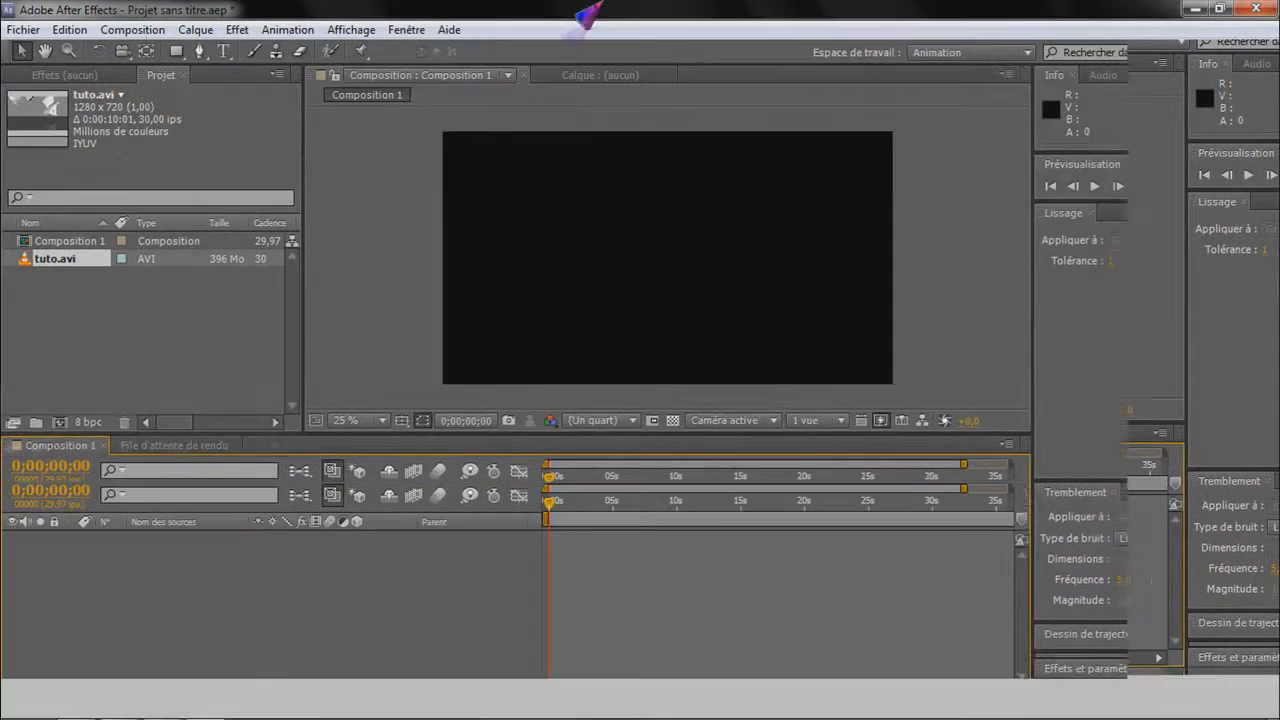
- In After Effects, add tuto.avi to Composition 1 and scale it up to fill the composition frame
{"action": "left_click_drag", "start_coordinate": [55, 262], "coordinate": [103, 591]}
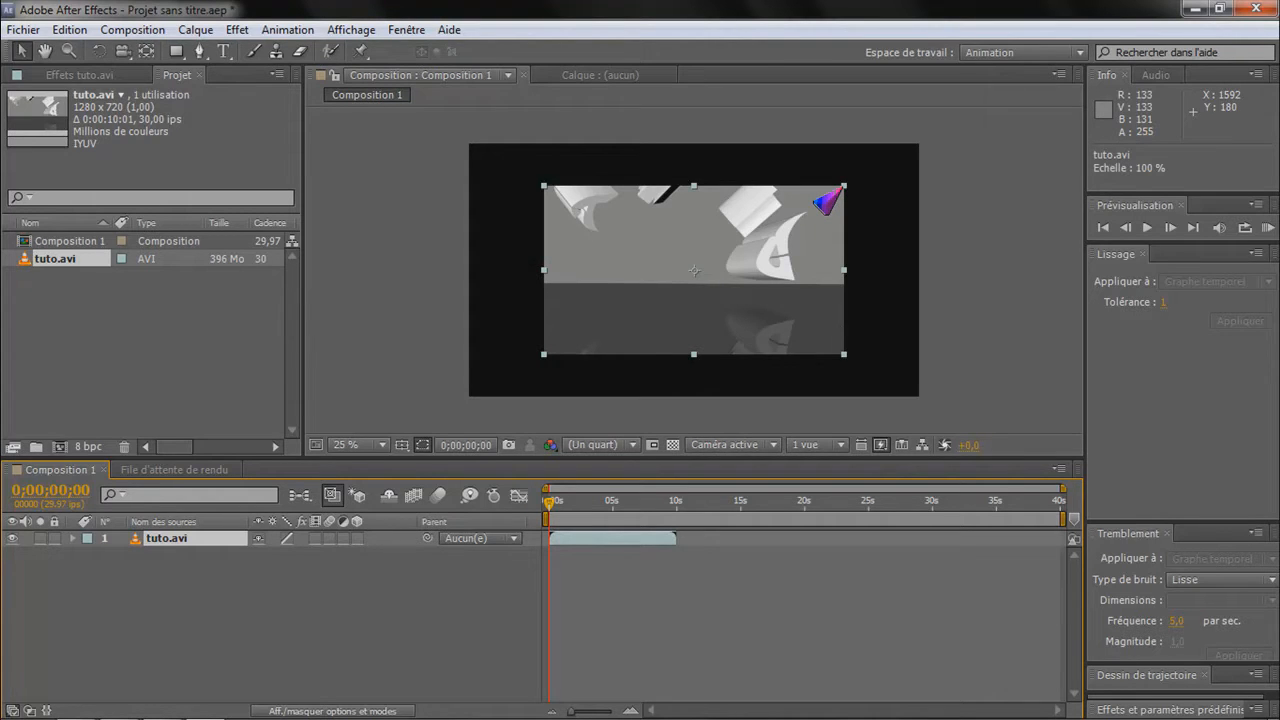
{"action": "left_click_drag", "start_coordinate": [826, 202], "coordinate": [906, 140]}
- Create an adjustment layer (Calque d'effets) above tuto.avi in Composition 1
{"action": "left_click", "coordinate": [213, 617]}
{"action": "right_click", "coordinate": [211, 615]}
{"action": "mouse_move", "coordinate": [365, 428]}
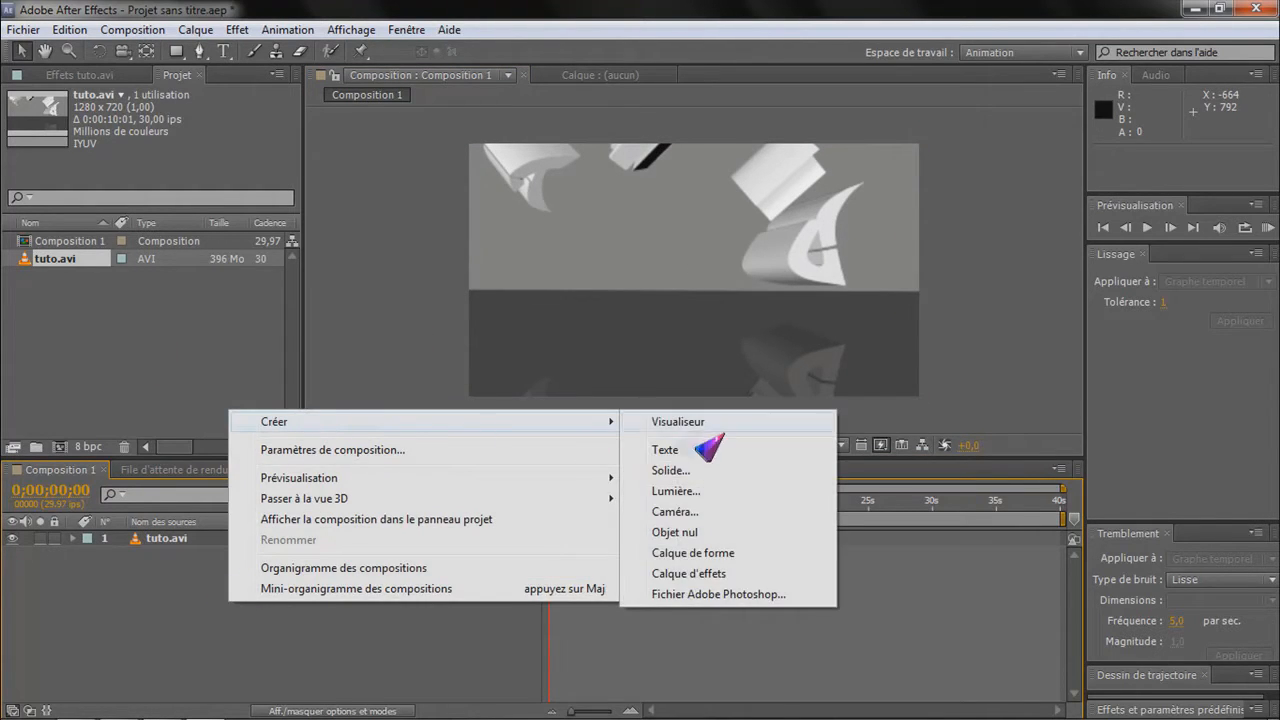
{"action": "left_click", "coordinate": [736, 575]}
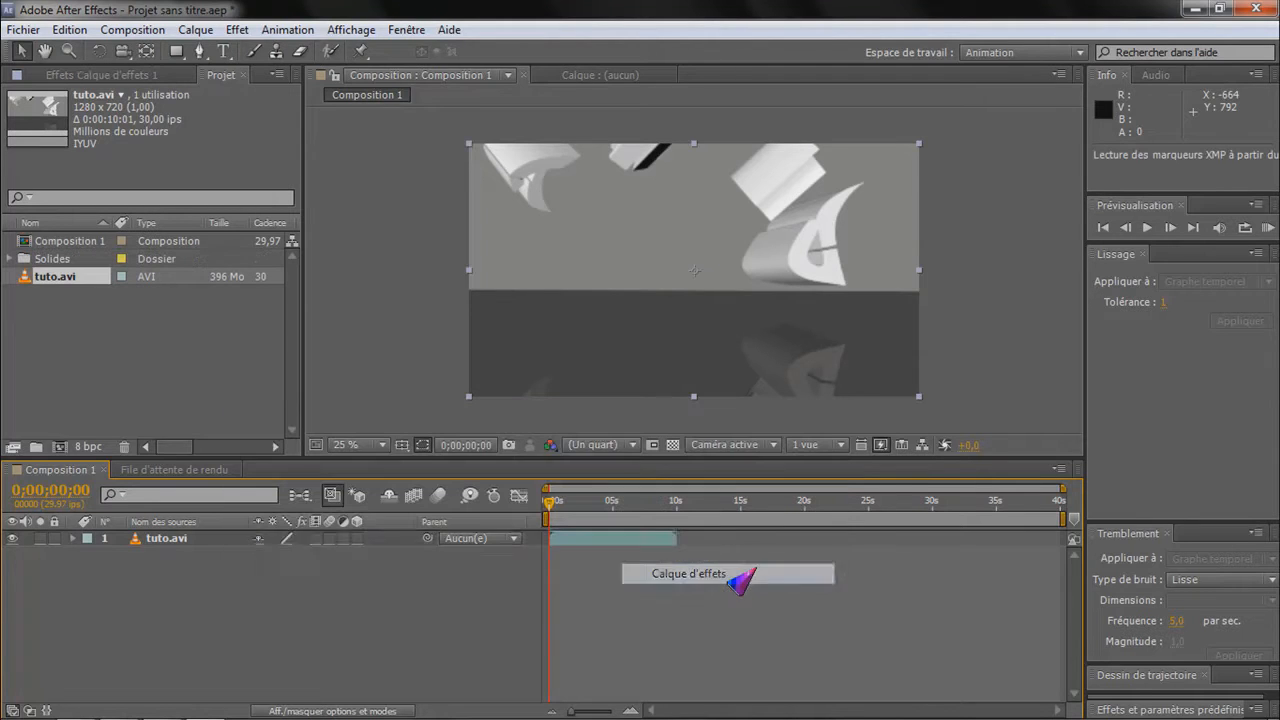
- Apply the Video Copilot Twitch effect to the adjustment layer
{"action": "left_click", "coordinate": [237, 29]}
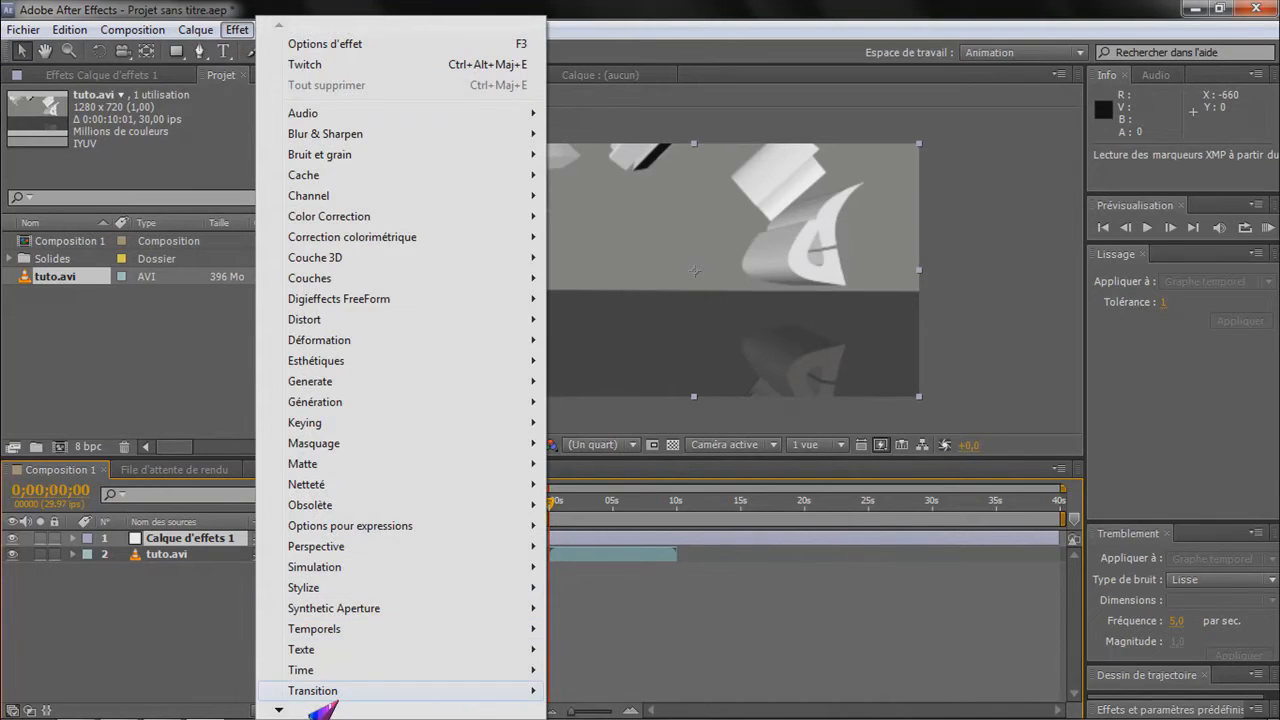
{"action": "mouse_move", "coordinate": [285, 710]}
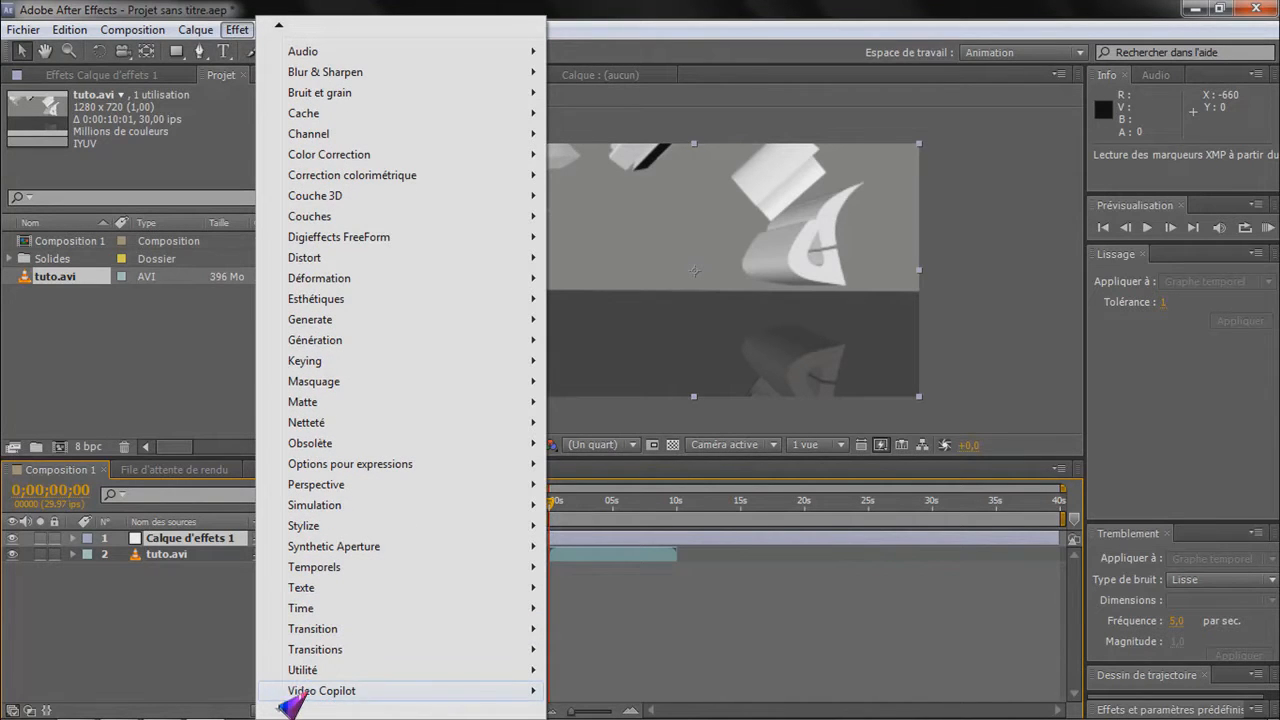
{"action": "mouse_move", "coordinate": [330, 700]}
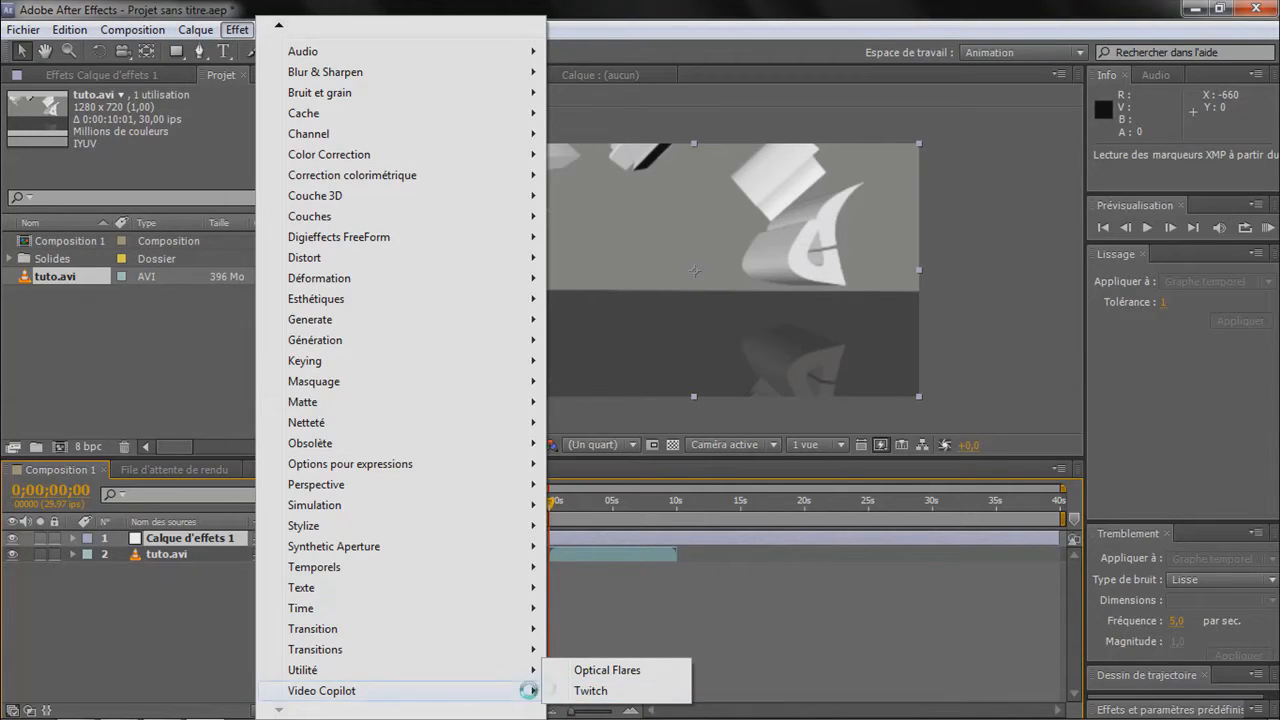
{"action": "left_click", "coordinate": [585, 691]}
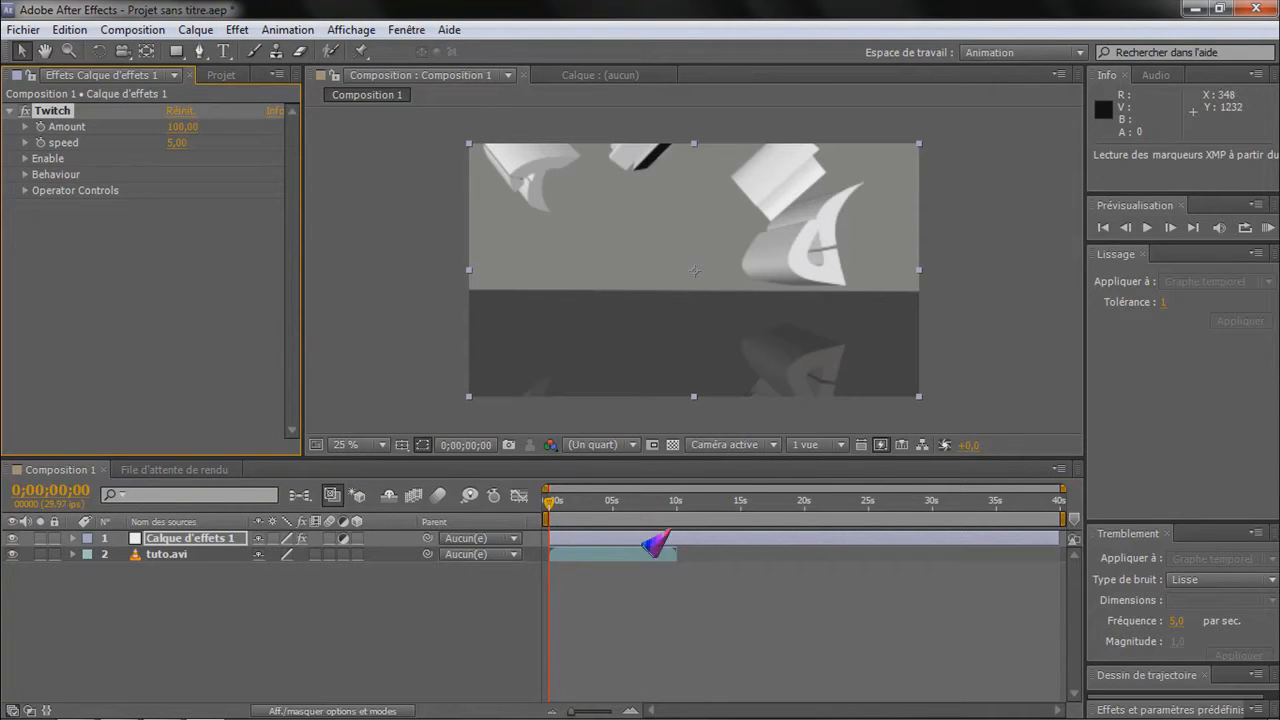
- Shorten the adjustment layer to about 12 frames and place it to start at about 0;00;01;14
{"action": "mouse_move", "coordinate": [650, 552]}
{"action": "left_mouse_down"}
{"action": "mouse_move", "coordinate": [718, 551]}
{"action": "mouse_move", "coordinate": [622, 546]}
{"action": "mouse_move", "coordinate": [1030, 533]}
{"action": "mouse_move", "coordinate": [985, 548]}
{"action": "mouse_move", "coordinate": [644, 546]}
{"action": "left_mouse_up"}
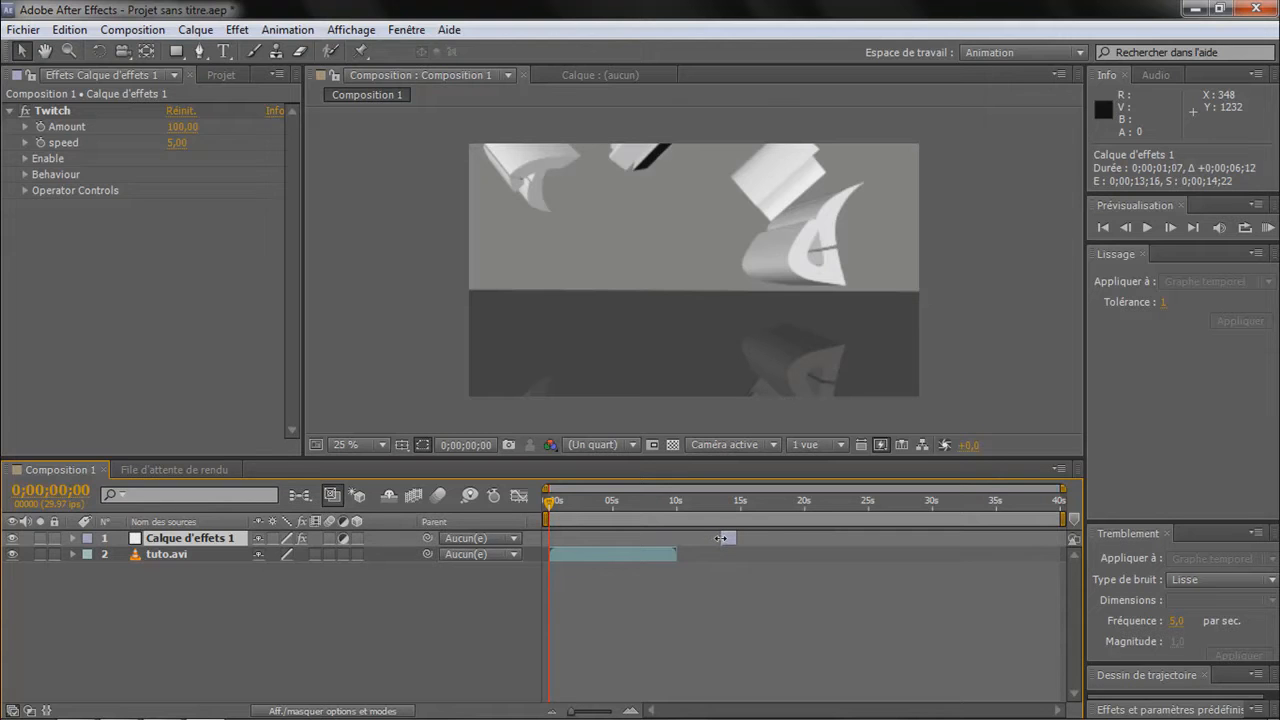
{"action": "left_click_drag", "start_coordinate": [569, 711], "coordinate": [709, 714]}
{"action": "left_click_drag", "start_coordinate": [1038, 538], "coordinate": [644, 549]}
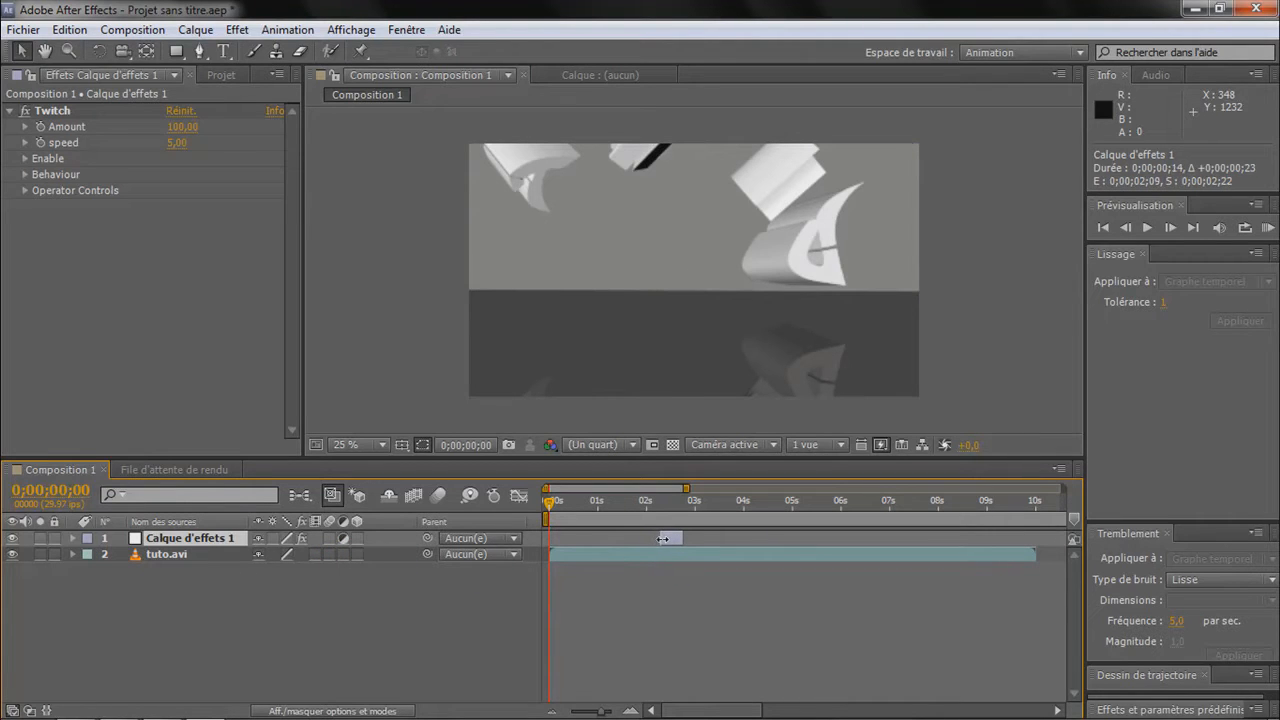
{"action": "left_click_drag", "start_coordinate": [672, 543], "coordinate": [629, 543]}
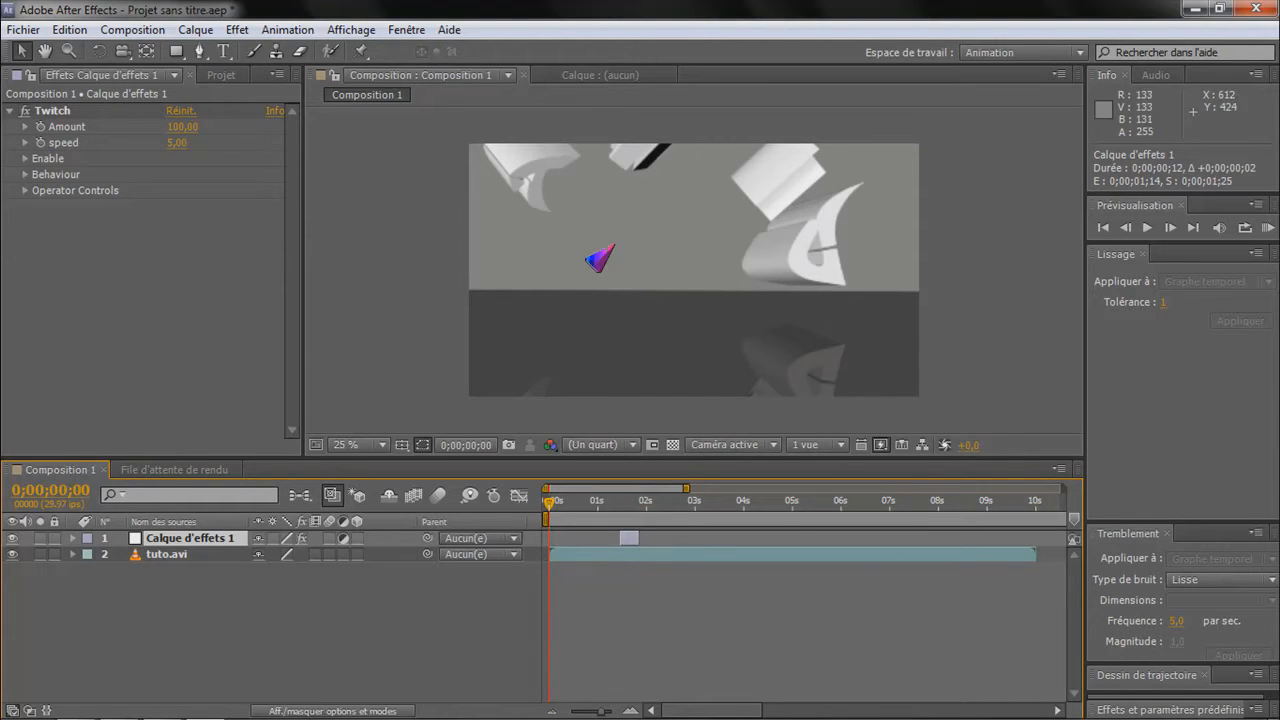
- Play the desktop intro hopital video in Windows Media Player to examine its letter impact effects, and close the player
{"action": "left_click", "coordinate": [1193, 8]}
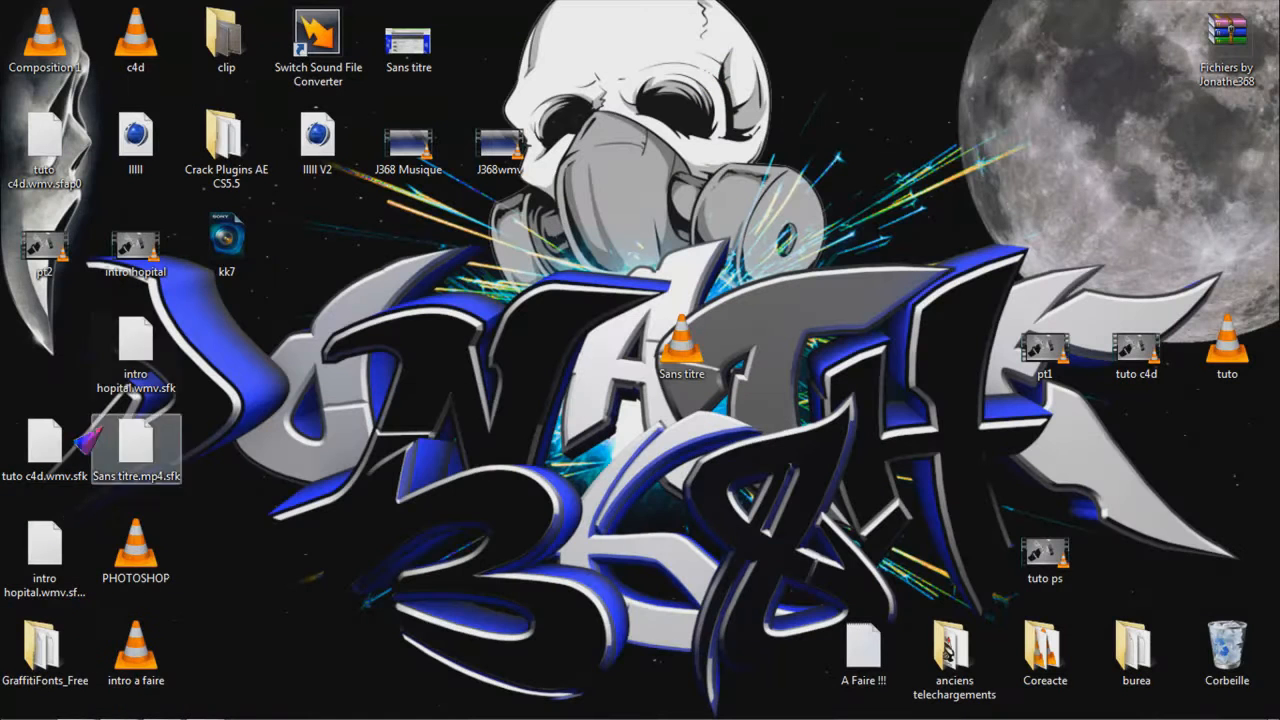
{"action": "right_click", "coordinate": [162, 226]}
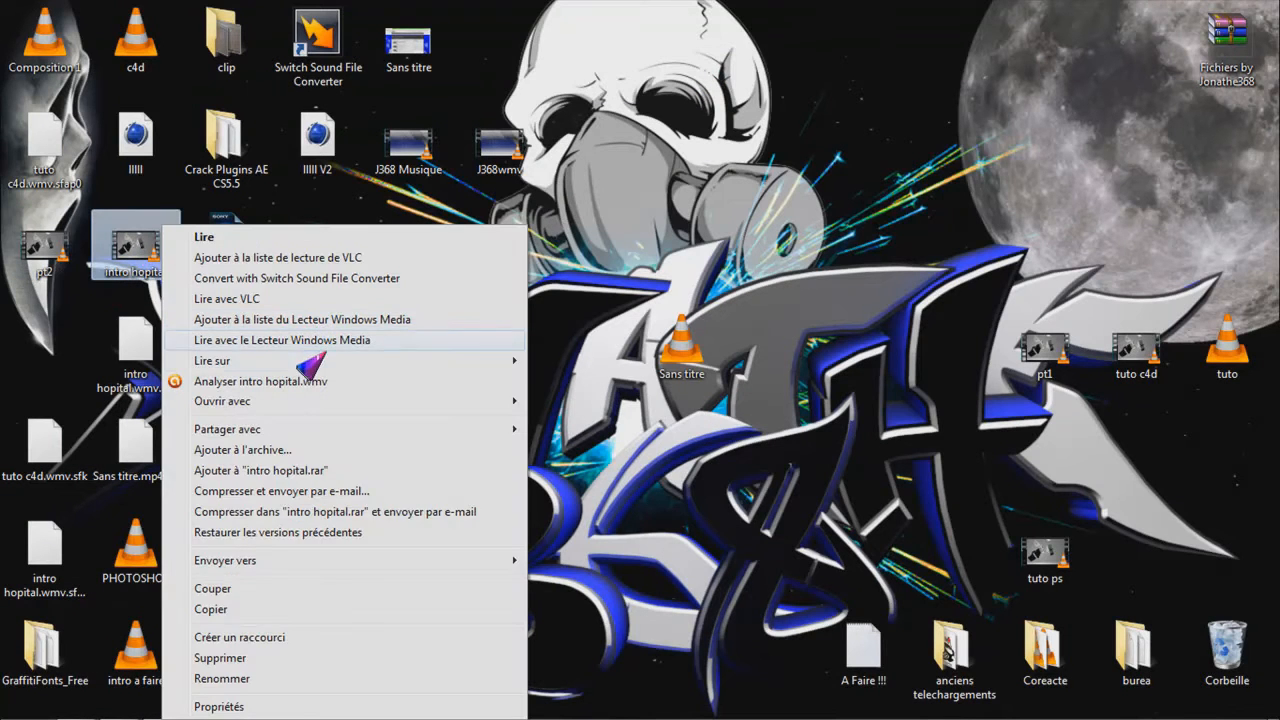
{"action": "left_click", "coordinate": [300, 340]}
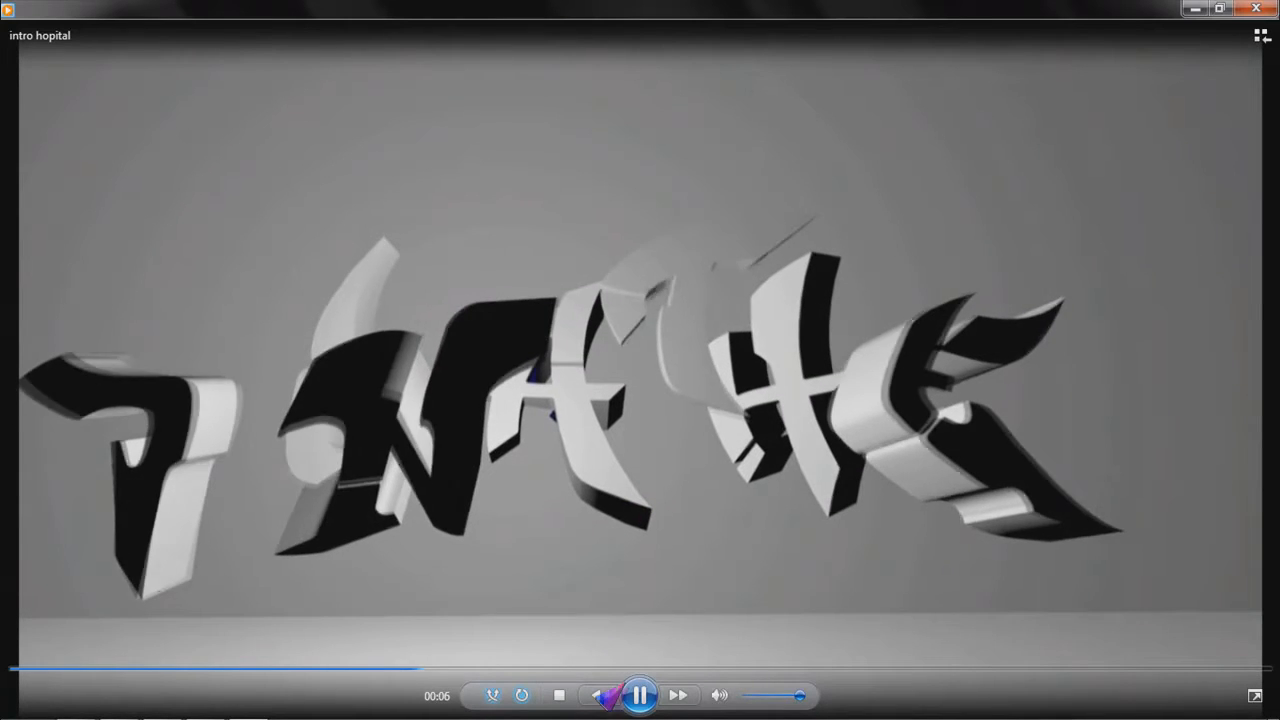
{"action": "left_click", "coordinate": [640, 695]}
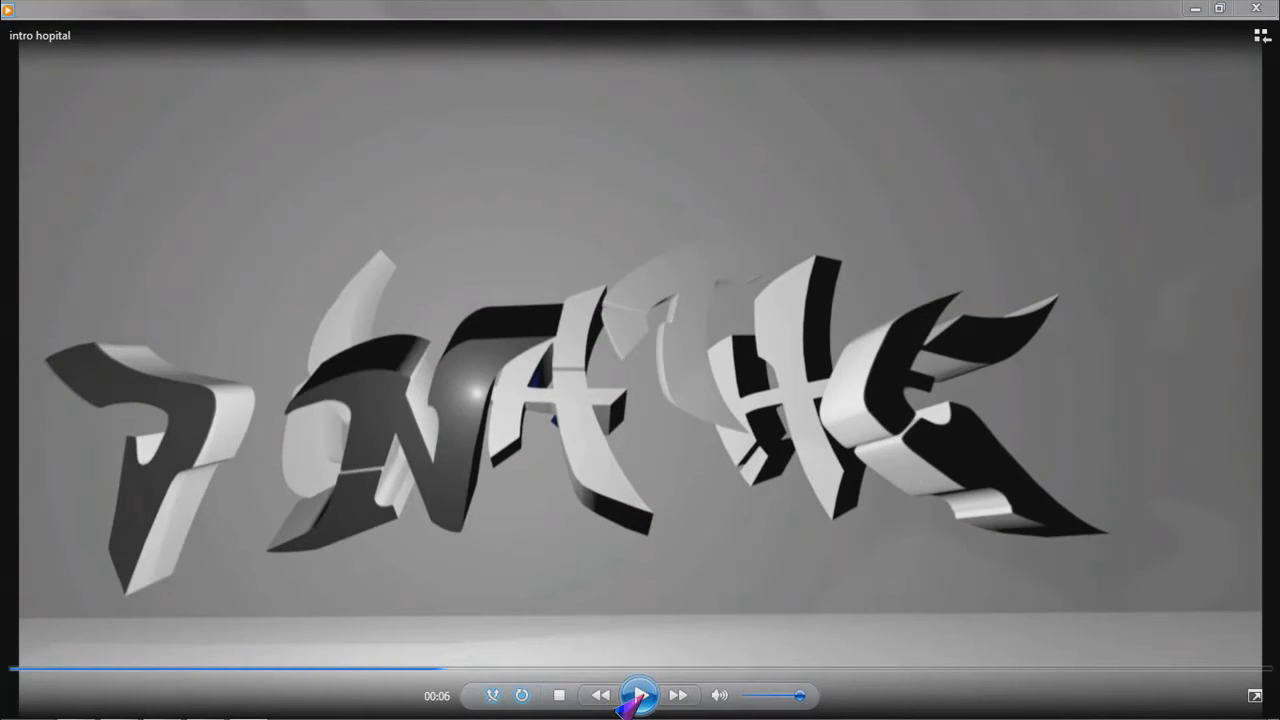
{"action": "left_click", "coordinate": [636, 697]}
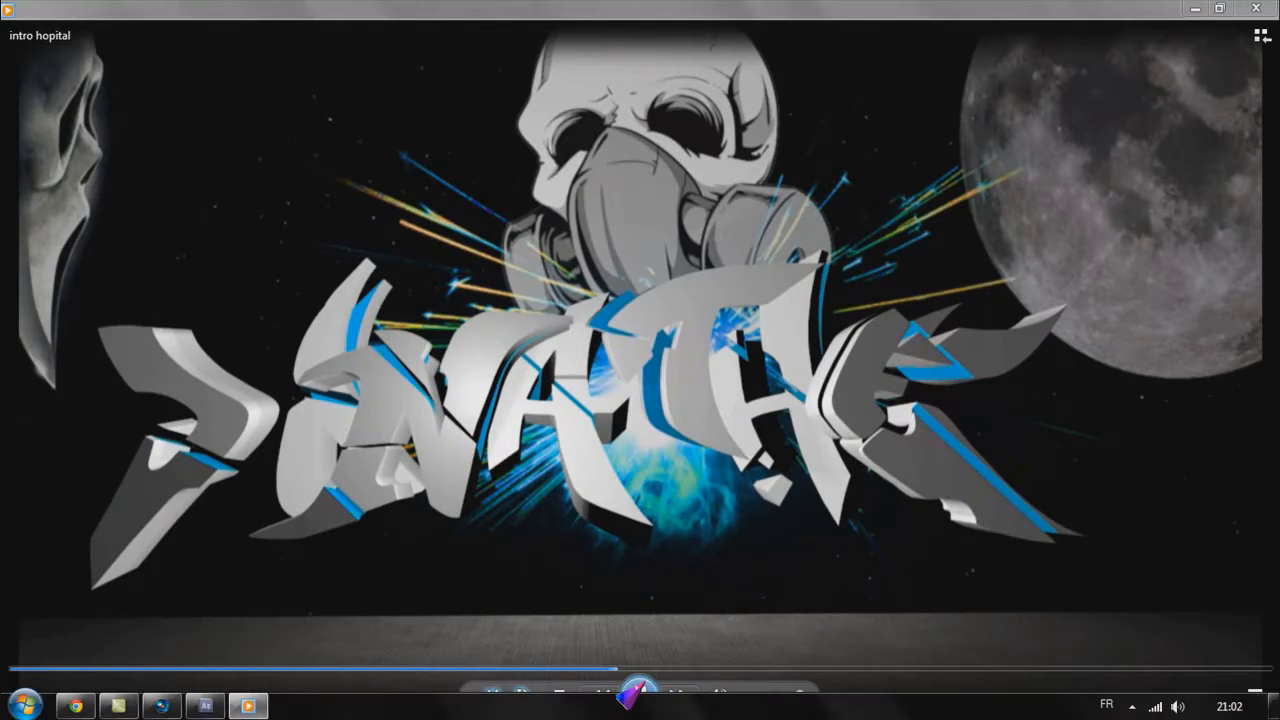
{"action": "left_click", "coordinate": [640, 695]}
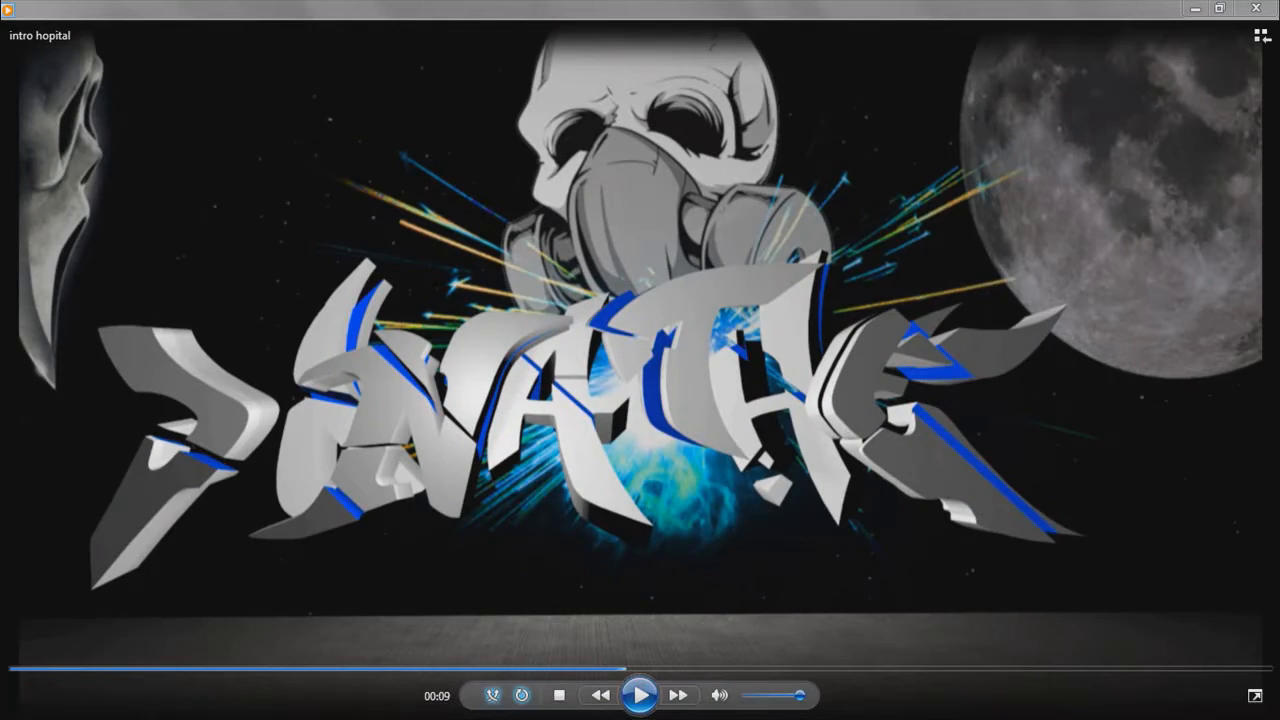
{"action": "left_click", "coordinate": [1255, 9]}
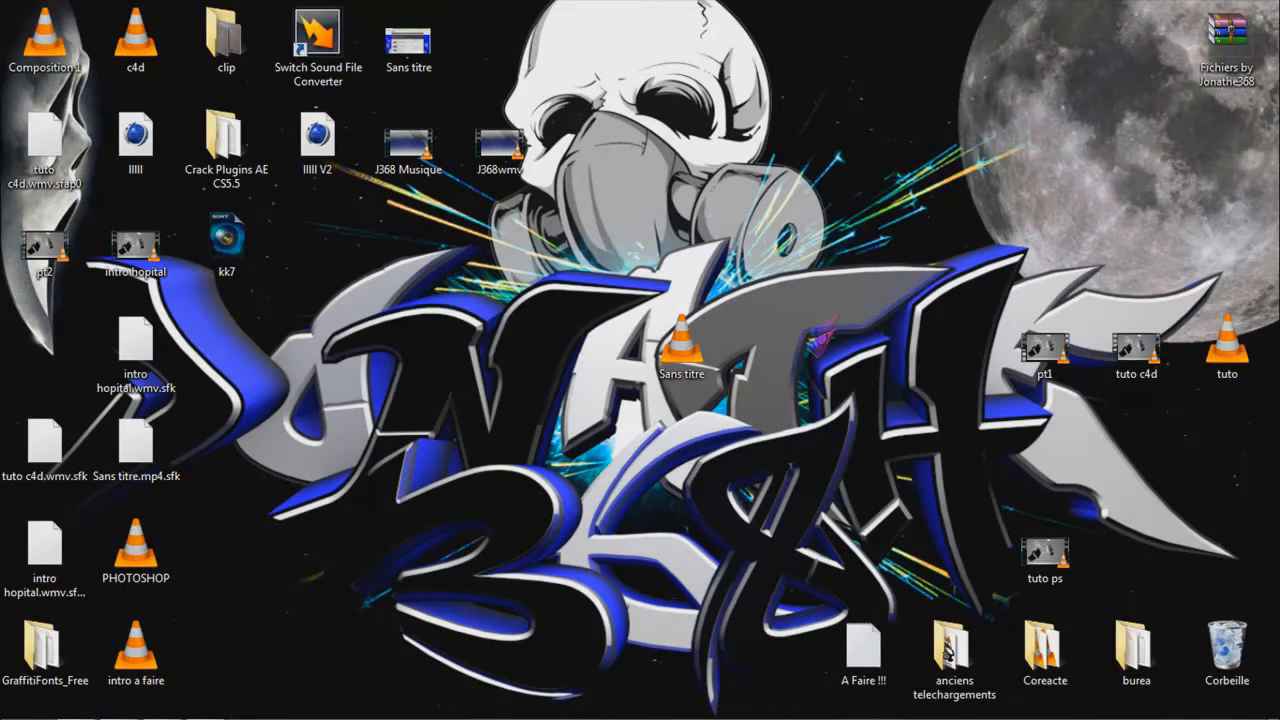
- Return to After Effects, set the current time to 0;00;01;17 and enable the Twitch effect's Scale option
{"action": "mouse_move", "coordinate": [152, 713]}
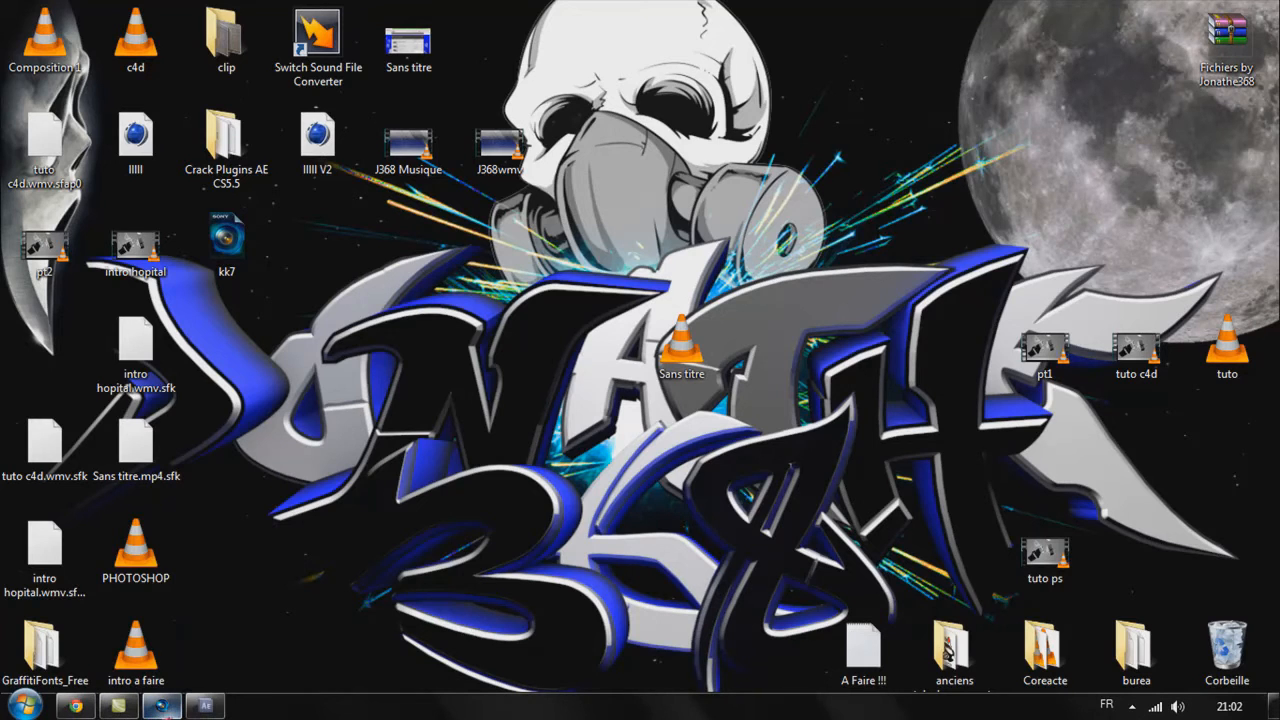
{"action": "left_click", "coordinate": [205, 706]}
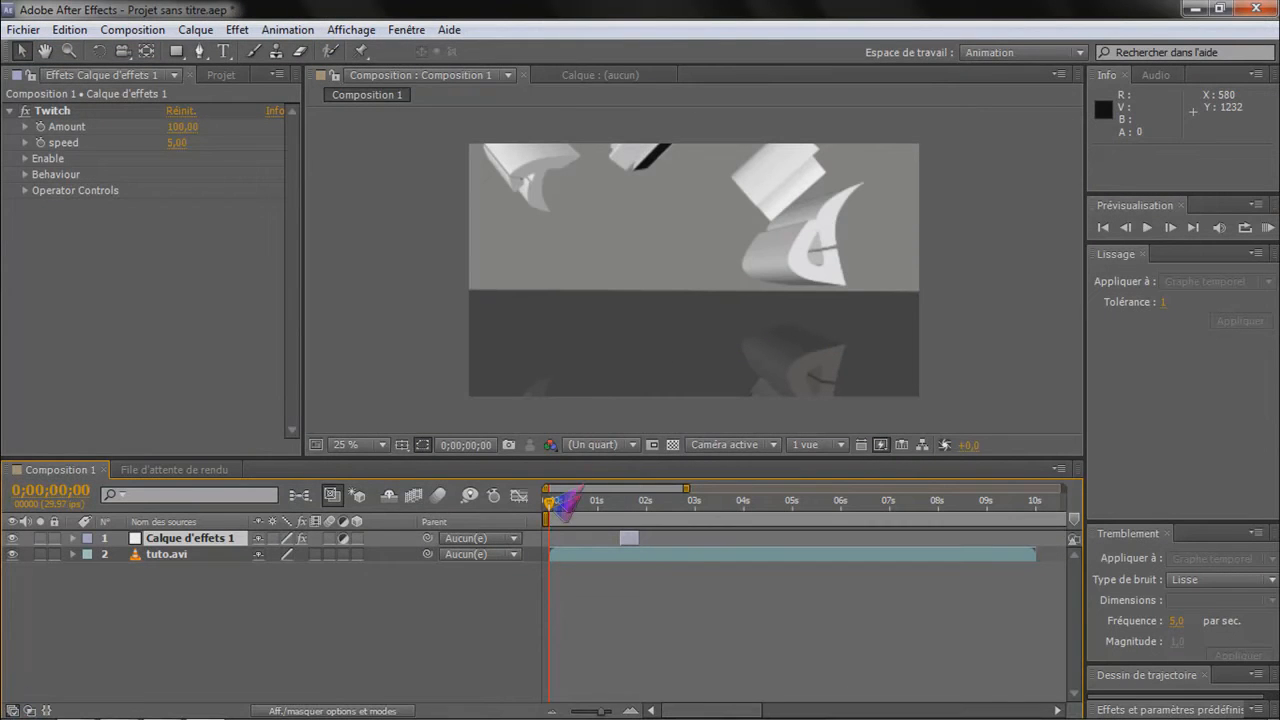
{"action": "left_click_drag", "start_coordinate": [552, 503], "coordinate": [694, 503]}
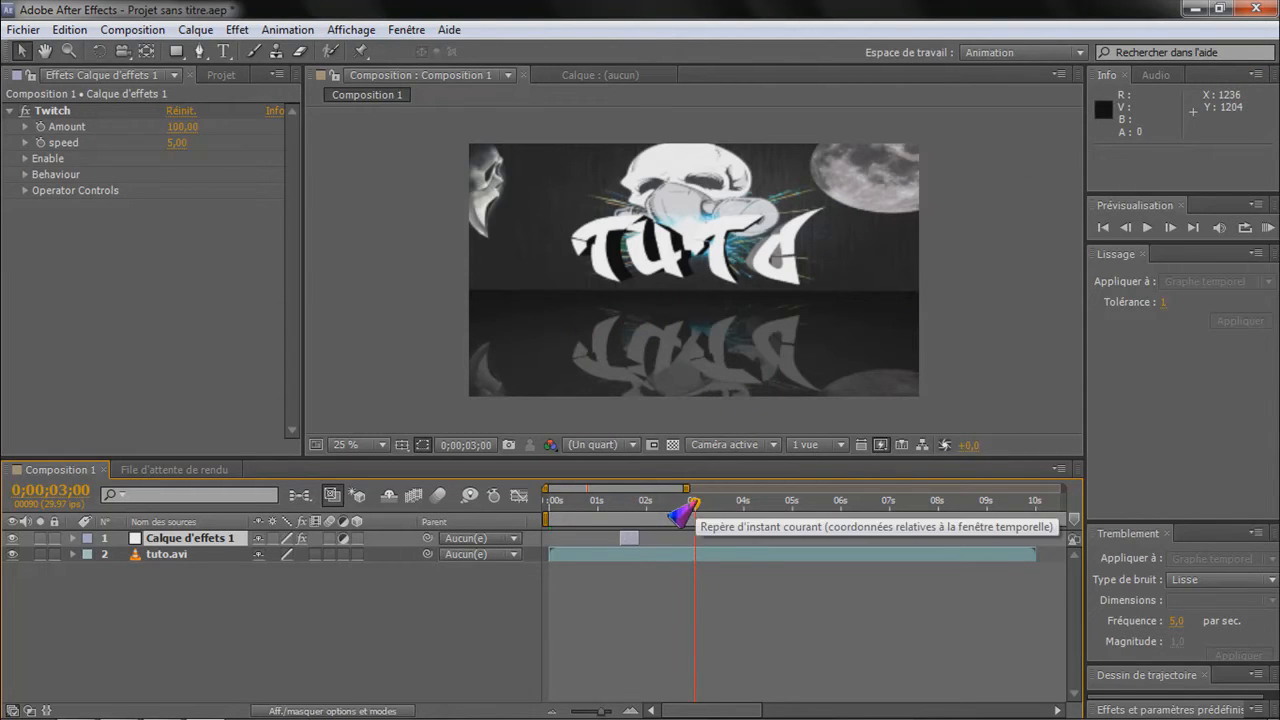
{"action": "mouse_move", "coordinate": [623, 508]}
{"action": "left_mouse_down"}
{"action": "mouse_move", "coordinate": [586, 512]}
{"action": "mouse_move", "coordinate": [625, 508]}
{"action": "left_mouse_up"}
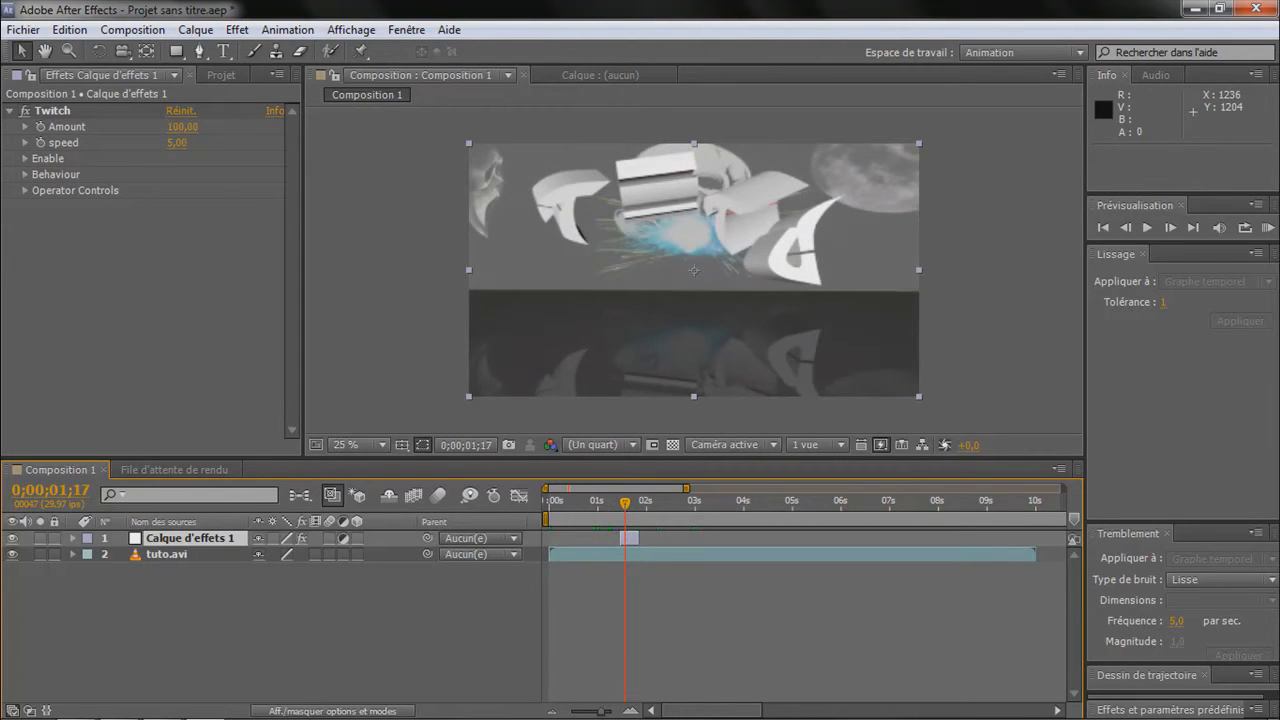
{"action": "left_click", "coordinate": [24, 159]}
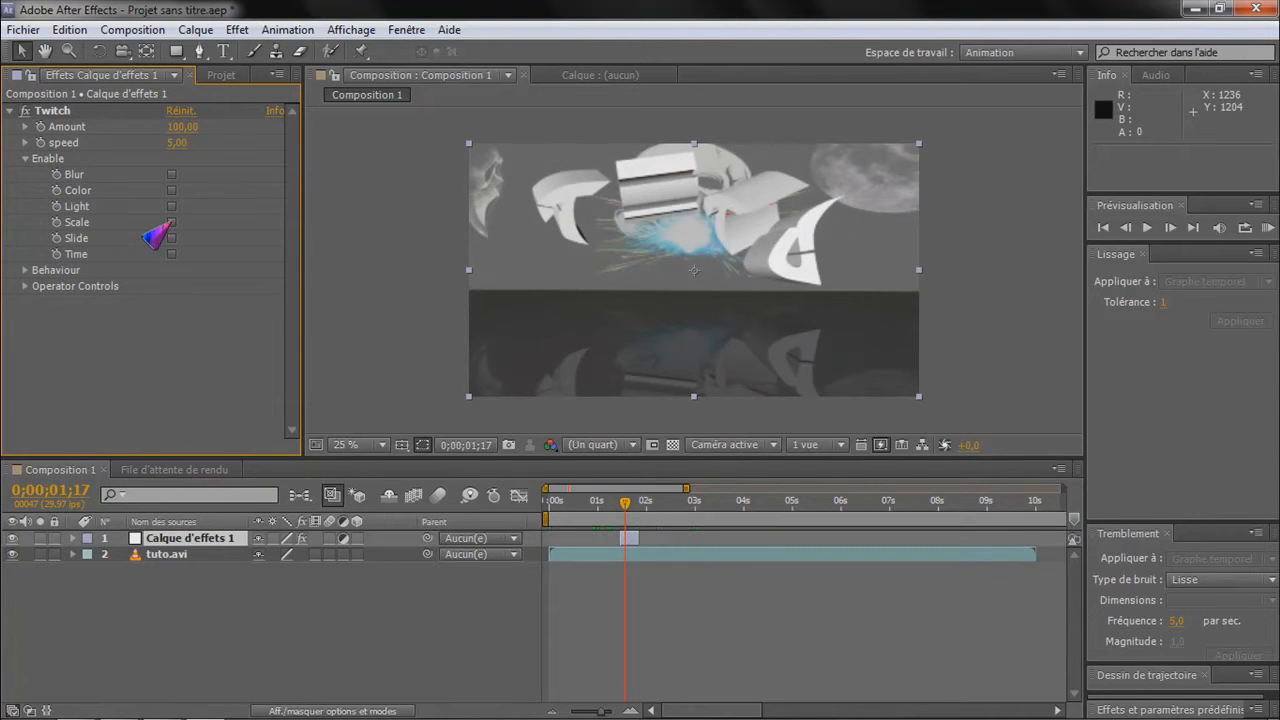
{"action": "left_click", "coordinate": [171, 222]}
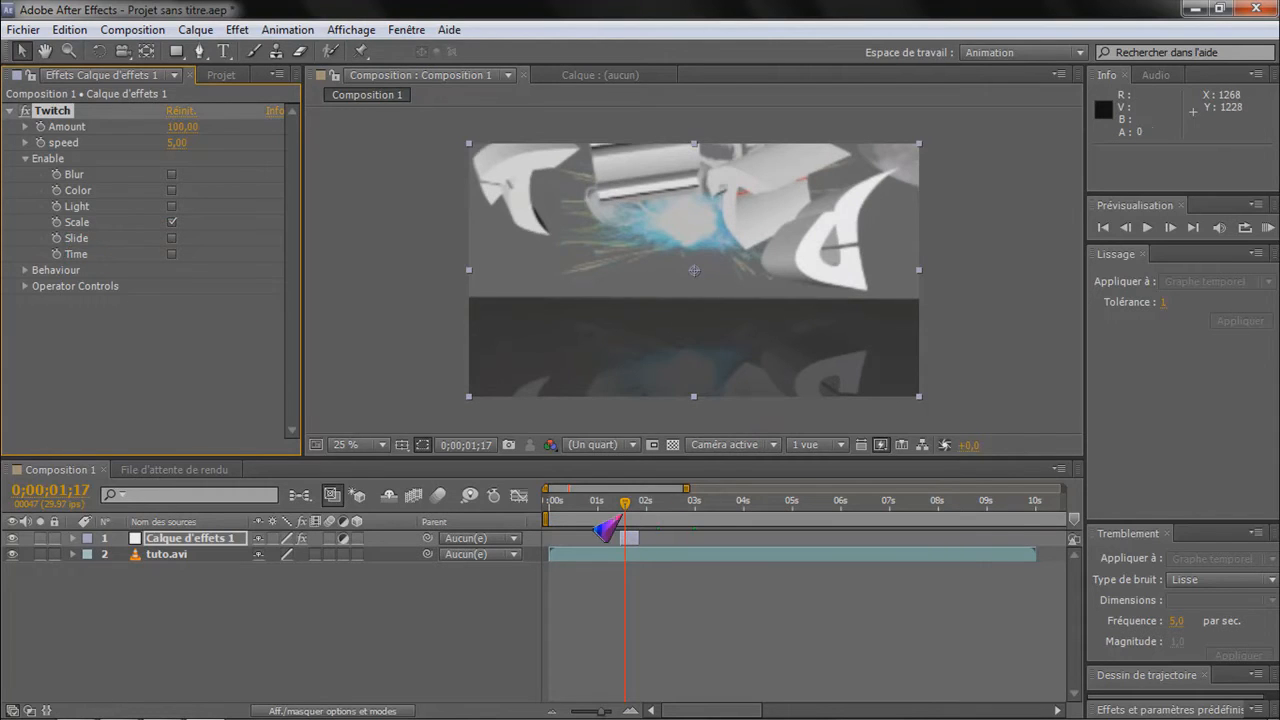
- Preview the composition from 0;00;01;12 to check the Twitch scale effect
{"action": "mouse_move", "coordinate": [624, 503]}
{"action": "left_mouse_down"}
{"action": "mouse_move", "coordinate": [578, 502]}
{"action": "mouse_move", "coordinate": [618, 505]}
{"action": "left_mouse_up"}
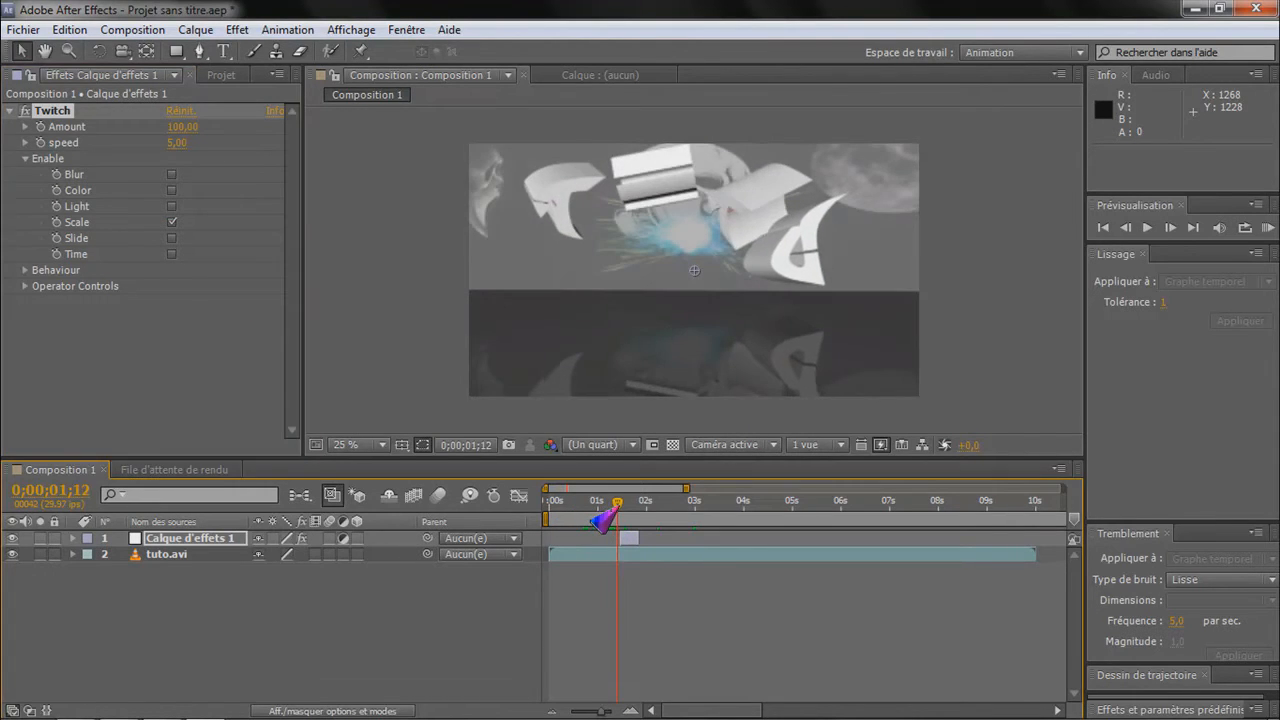
{"action": "key", "text": "space"}
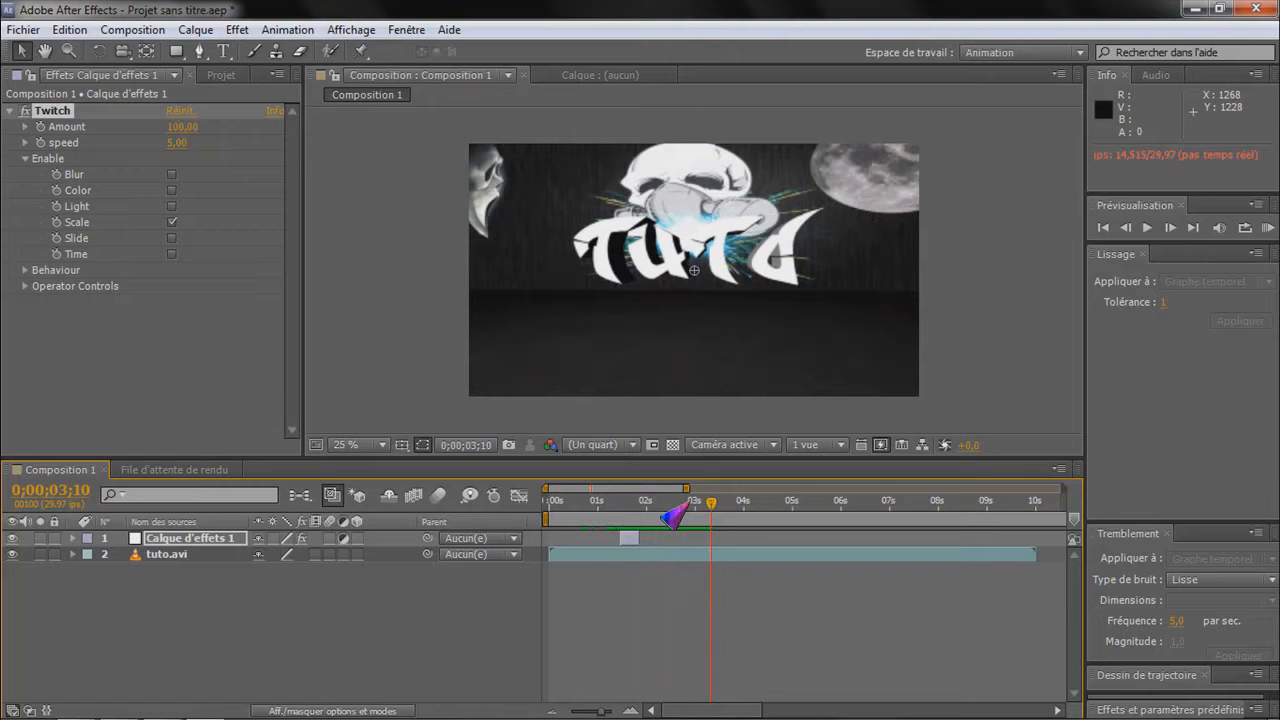
- Duplicate the Twitch adjustment layer and place the copy from 0;00;02;17 to 0;00;03;16, around the letter impact
{"action": "mouse_move", "coordinate": [711, 502]}
{"action": "left_mouse_down"}
{"action": "mouse_move", "coordinate": [667, 502]}
{"action": "mouse_move", "coordinate": [695, 502]}
{"action": "left_mouse_up"}
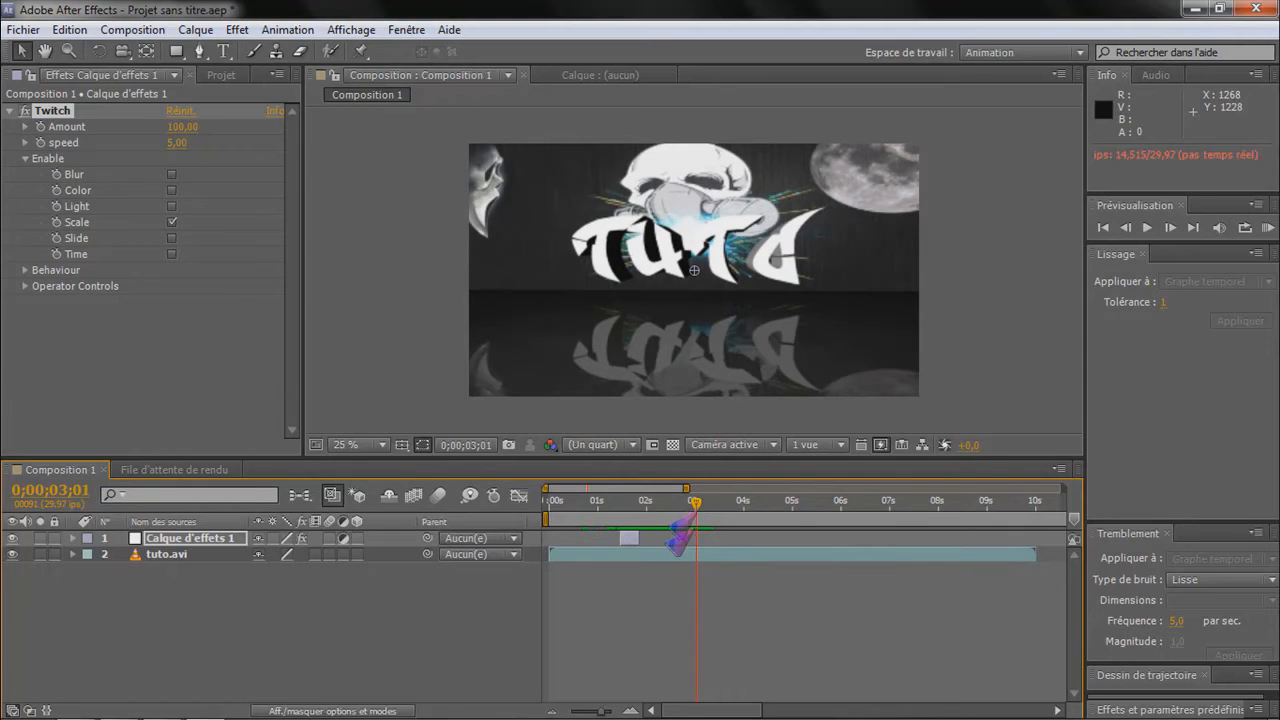
{"action": "left_click", "coordinate": [166, 538]}
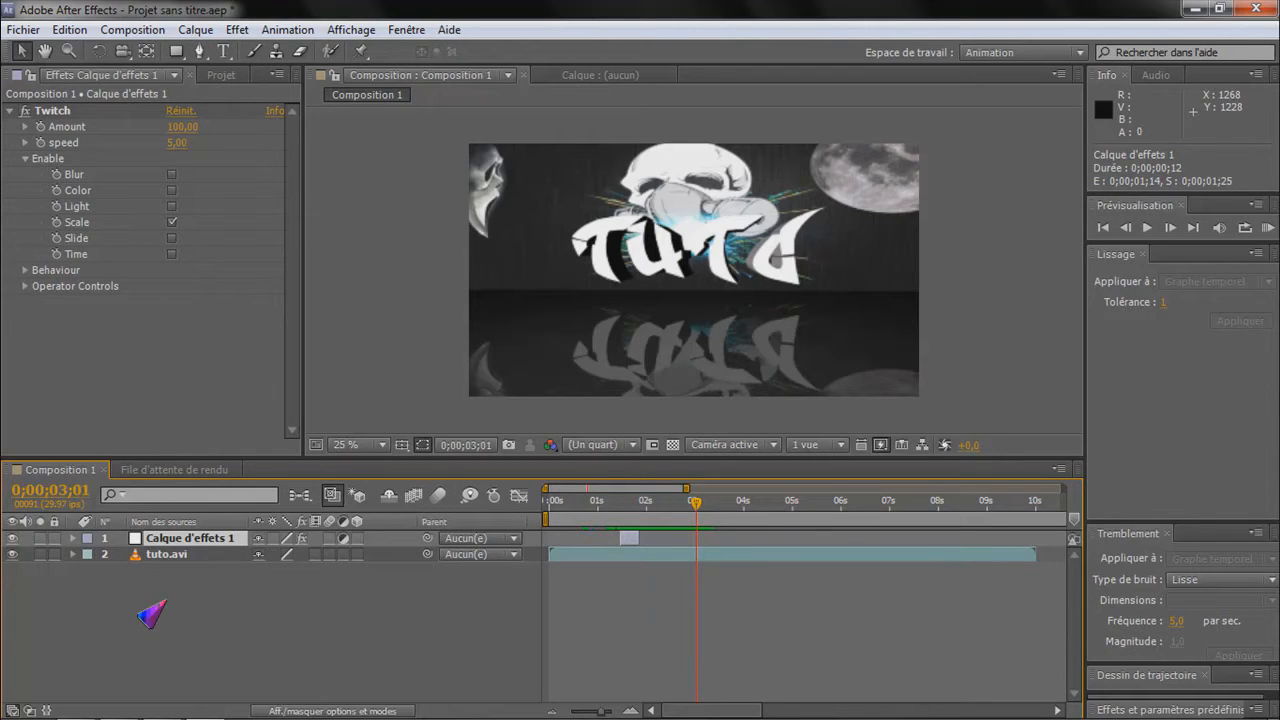
{"action": "key", "text": "ctrl+c"}
{"action": "key", "text": "ctrl+v"}
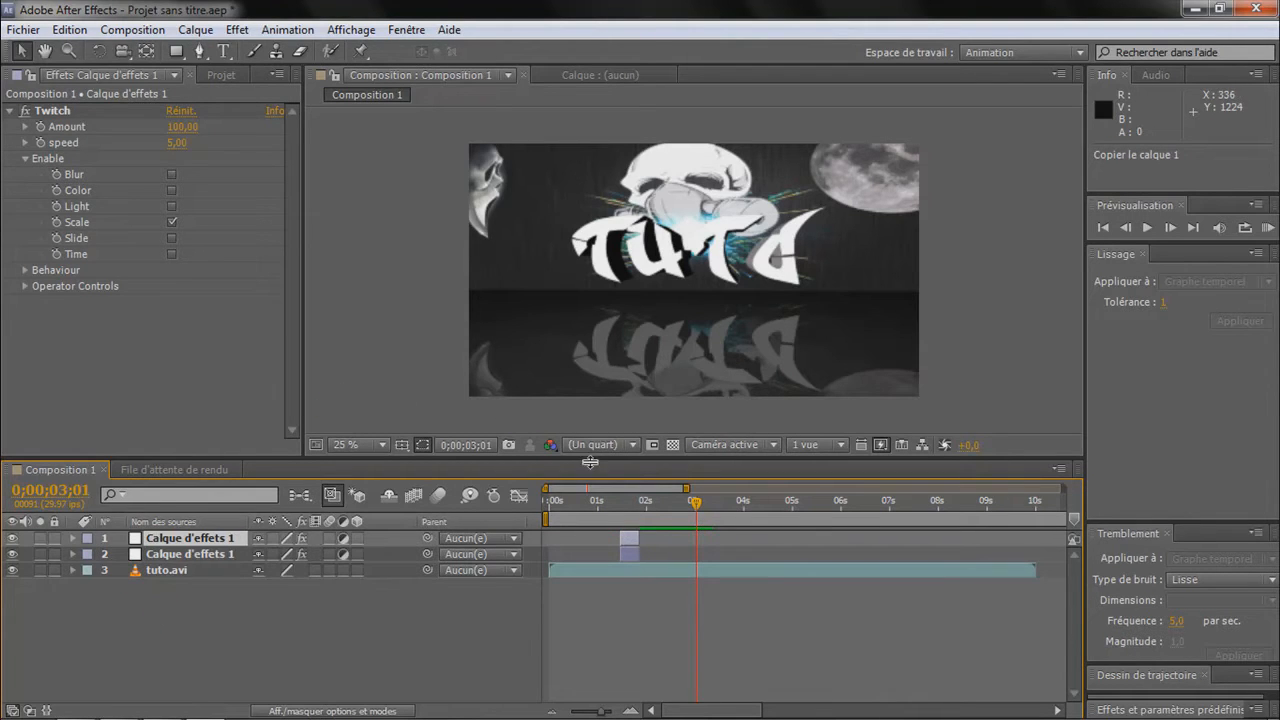
{"action": "left_click_drag", "start_coordinate": [636, 538], "coordinate": [659, 538]}
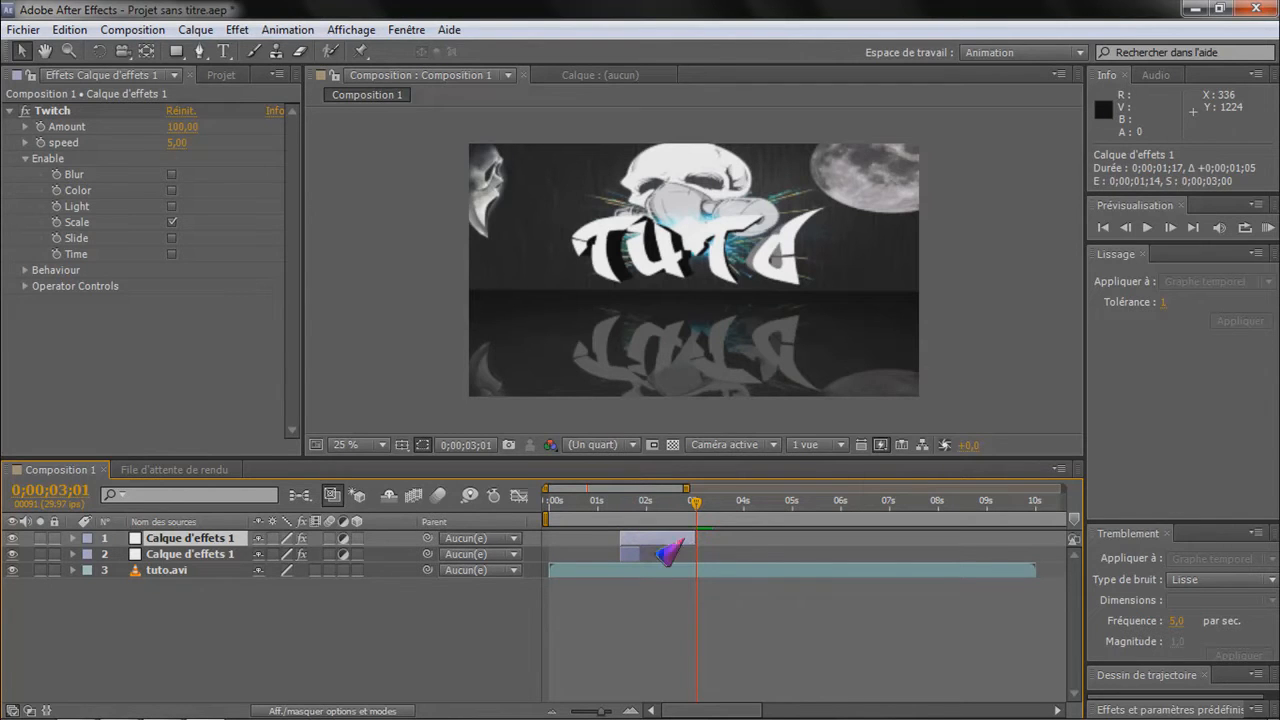
{"action": "left_click_drag", "start_coordinate": [636, 550], "coordinate": [688, 562]}
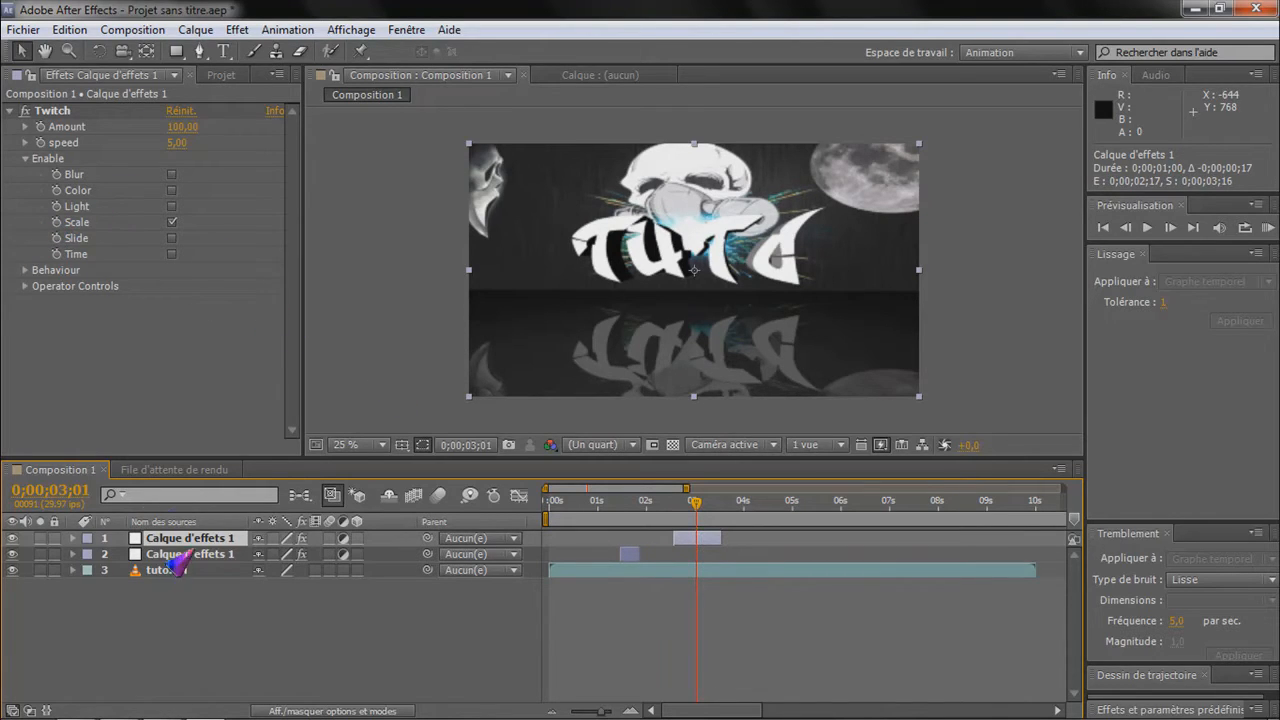
- Enable the Slide option of Twitch on the copied adjustment layer and preview the composition from 0;00;01;09
{"action": "left_click", "coordinate": [171, 239]}
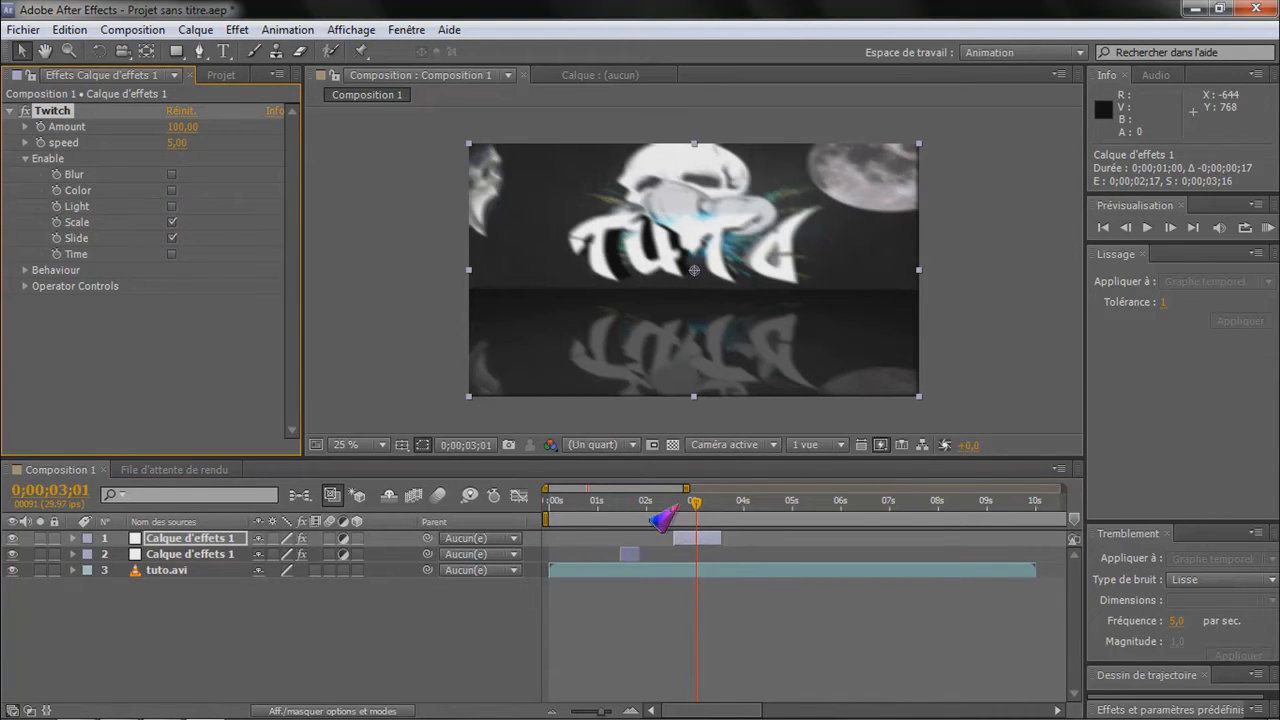
{"action": "left_click_drag", "start_coordinate": [687, 515], "coordinate": [596, 513]}
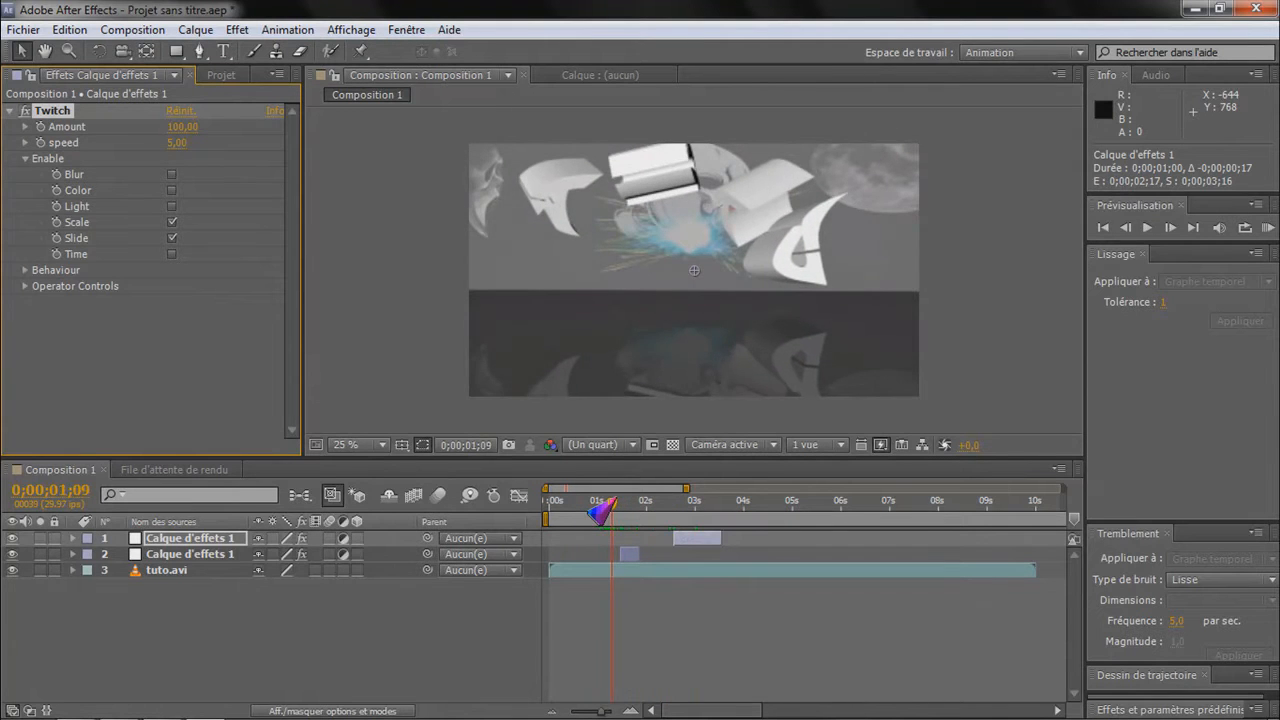
{"action": "key", "text": "space"}
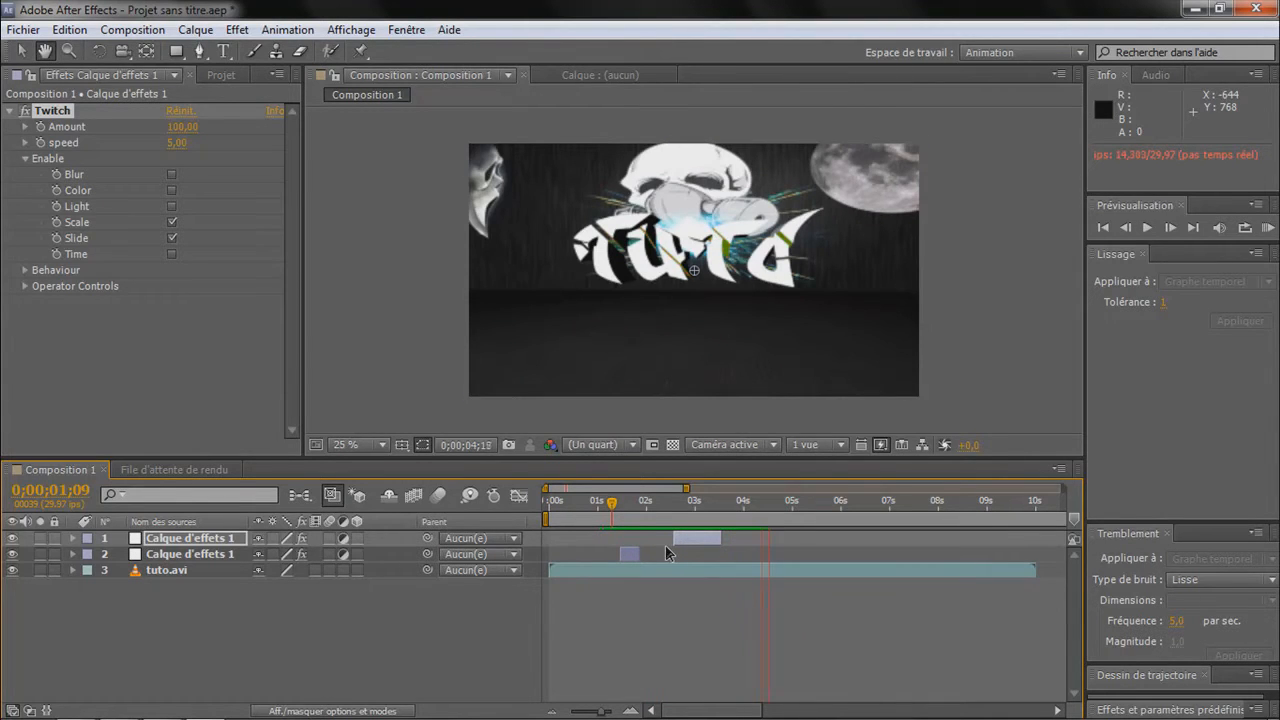
{"action": "key", "text": "space"}
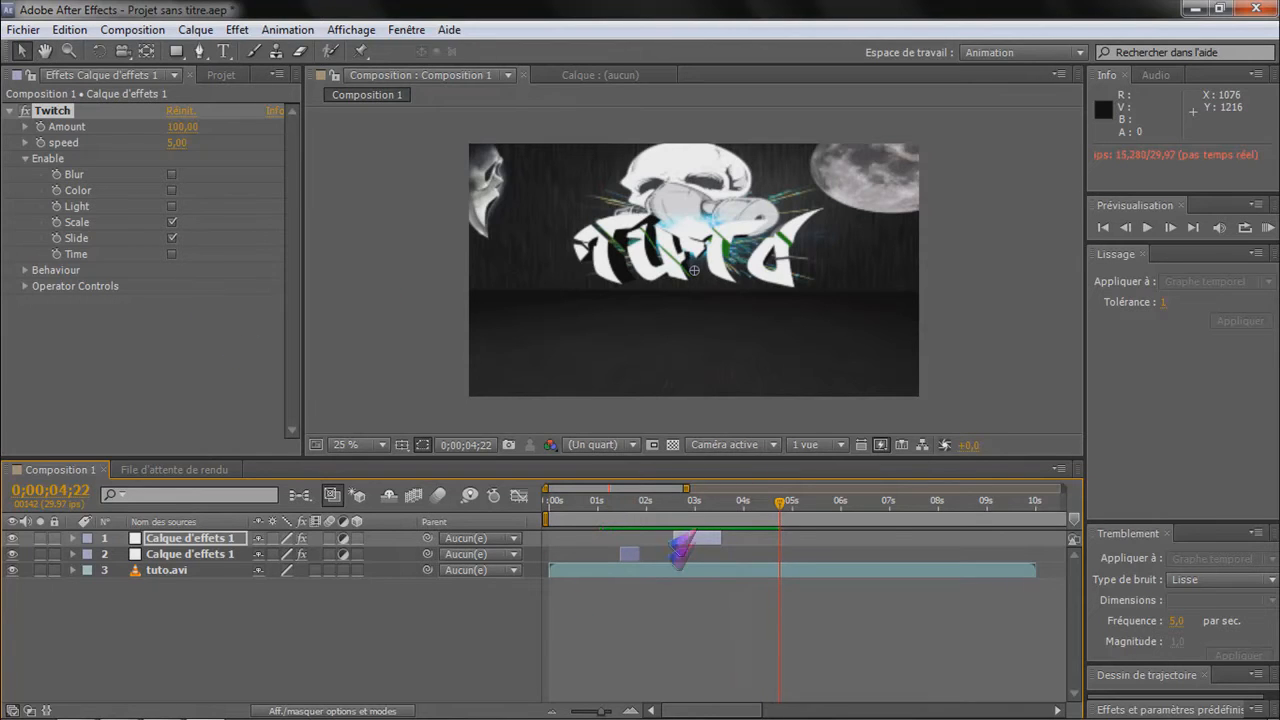
- Shorten the copied adjustment layer to about 18 frames and preview the composition from 0;00;01;10
{"action": "left_click_drag", "start_coordinate": [721, 537], "coordinate": [693, 540]}
{"action": "left_click", "coordinate": [614, 505]}
{"action": "key", "text": "space"}
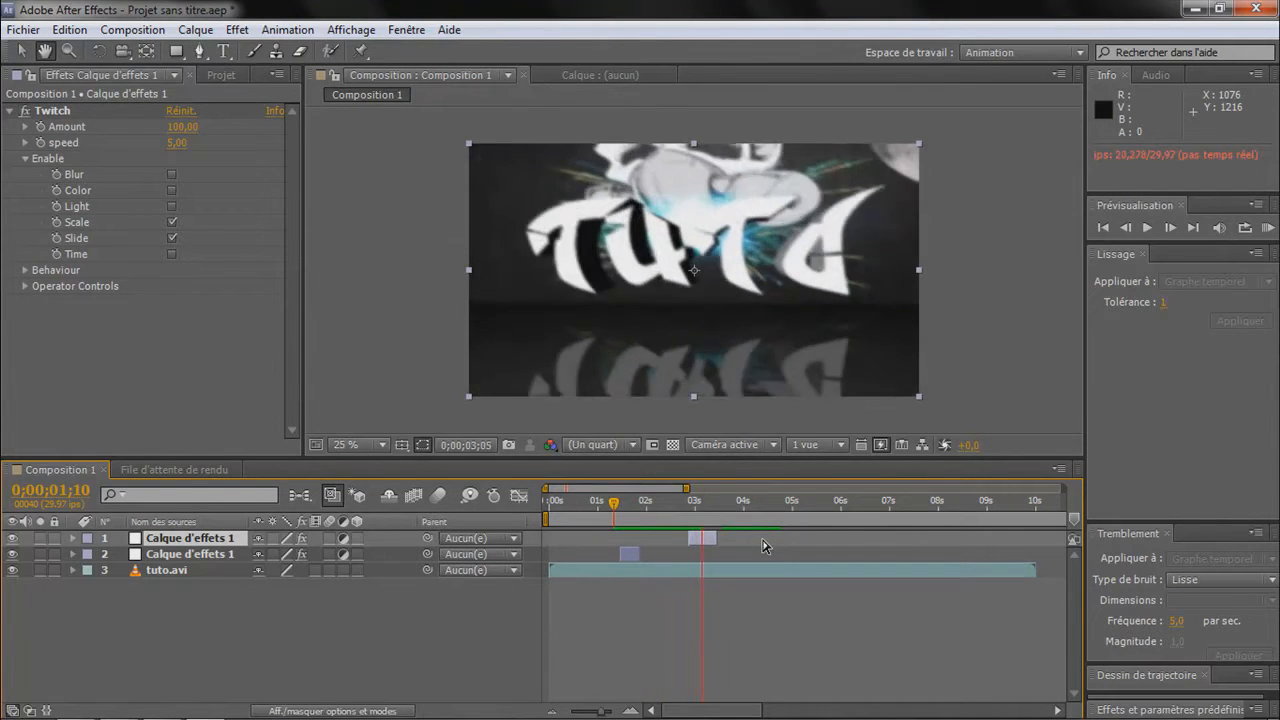
{"action": "key", "text": "space"}
- Move the copied adjustment layer to start at about 0;00;03;06 and preview the composition from 0;00;02;18
{"action": "left_click_drag", "start_coordinate": [703, 541], "coordinate": [711, 542]}
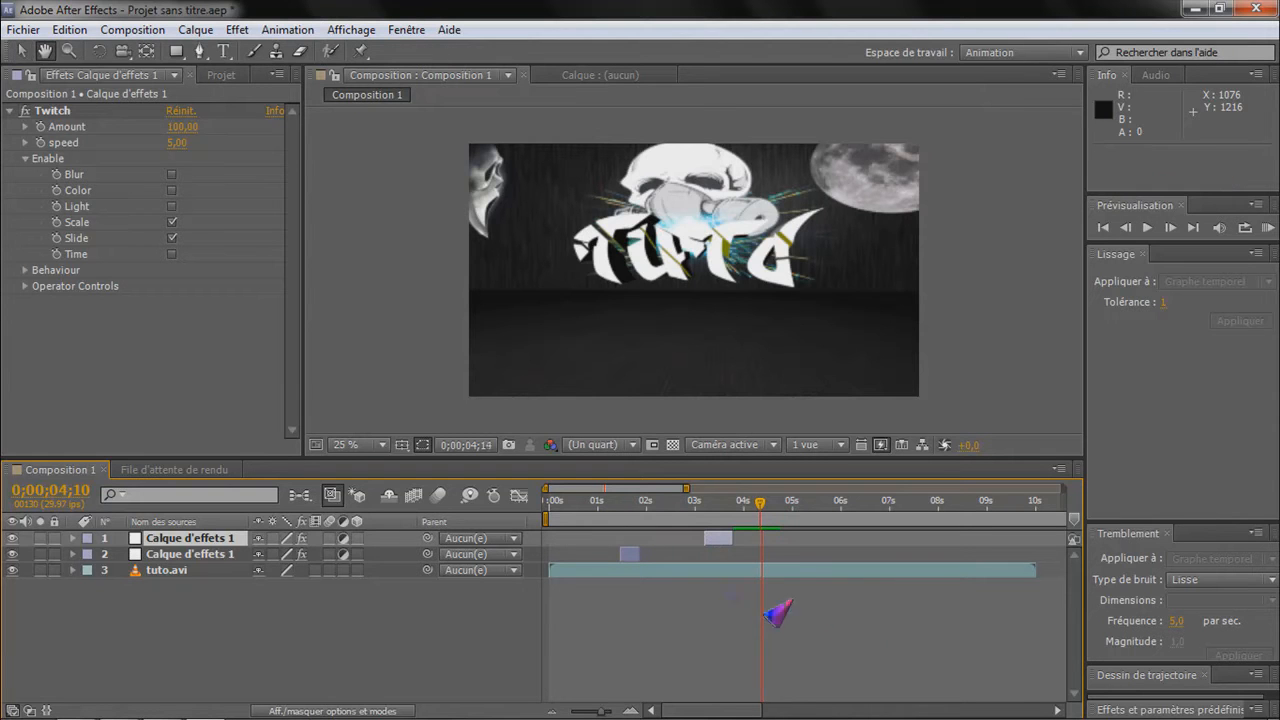
{"action": "left_click", "coordinate": [693, 503]}
{"action": "left_click_drag", "start_coordinate": [688, 505], "coordinate": [676, 505]}
{"action": "key", "text": "space"}
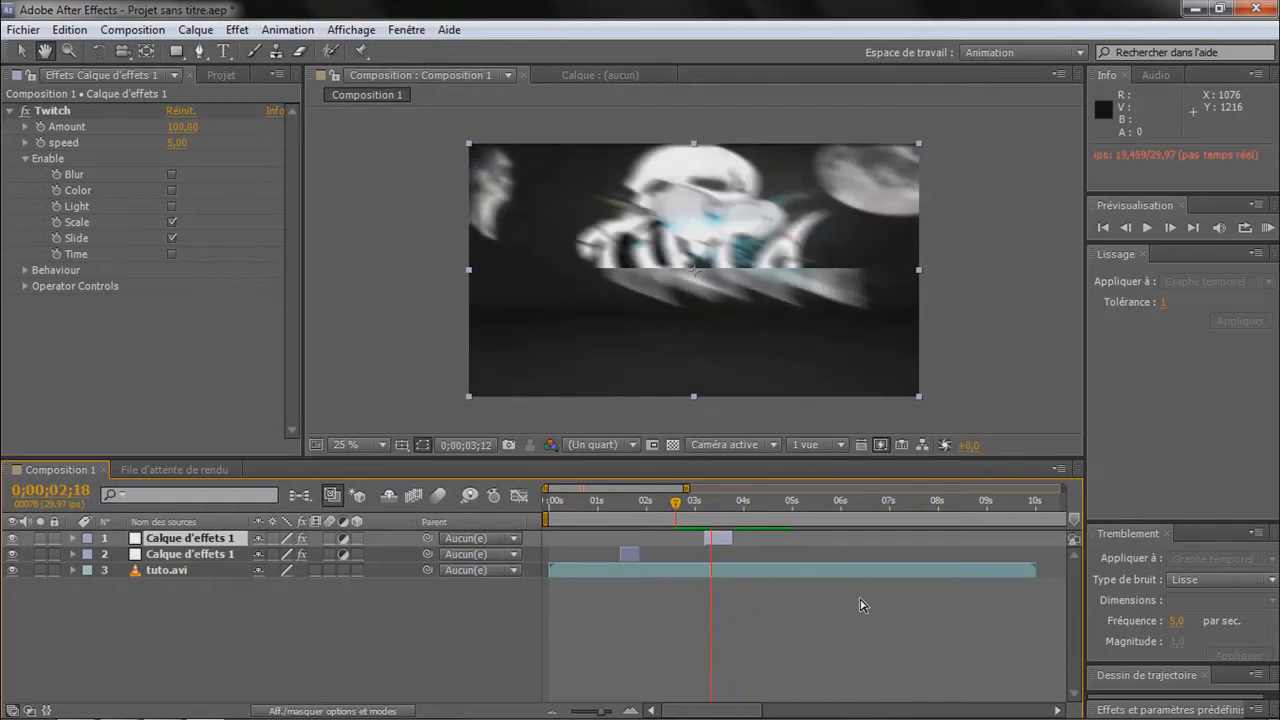
- Make the copied adjustment layer run from 0;00;02;28 to 0;00;03;28 and preview the Twitch effect
{"action": "left_click_drag", "start_coordinate": [716, 538], "coordinate": [700, 540]}
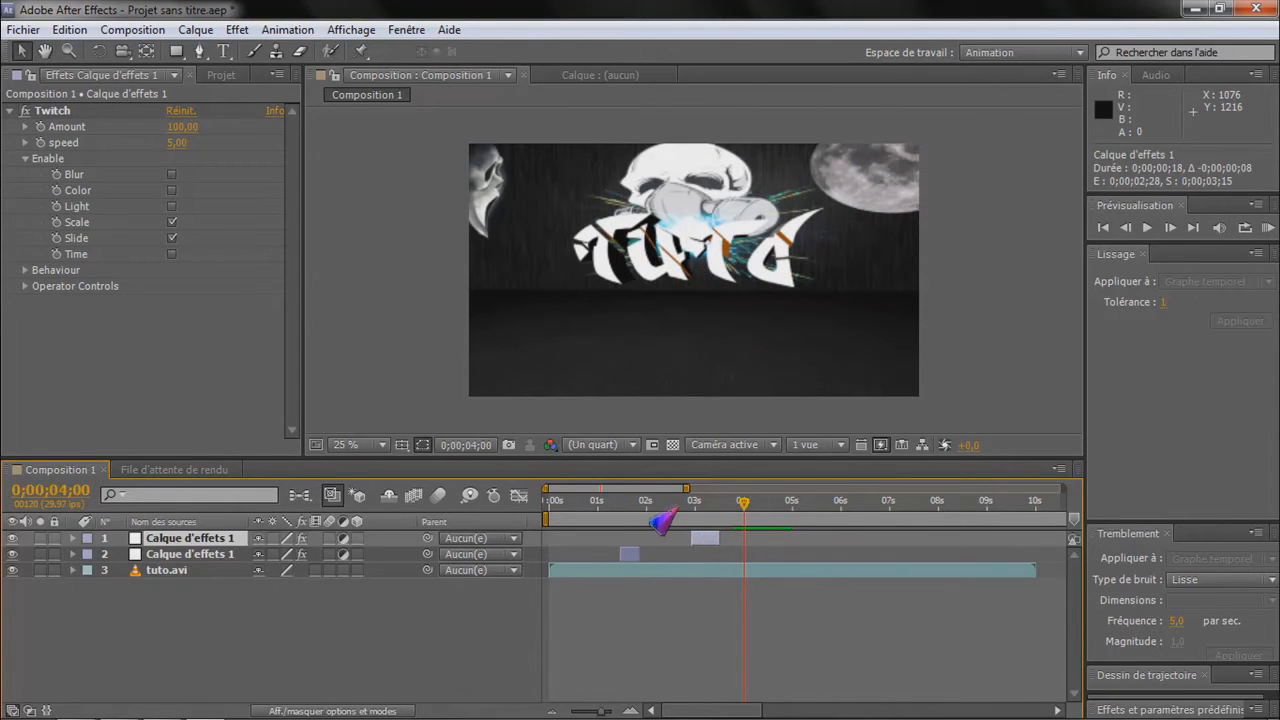
{"action": "left_click", "coordinate": [680, 505]}
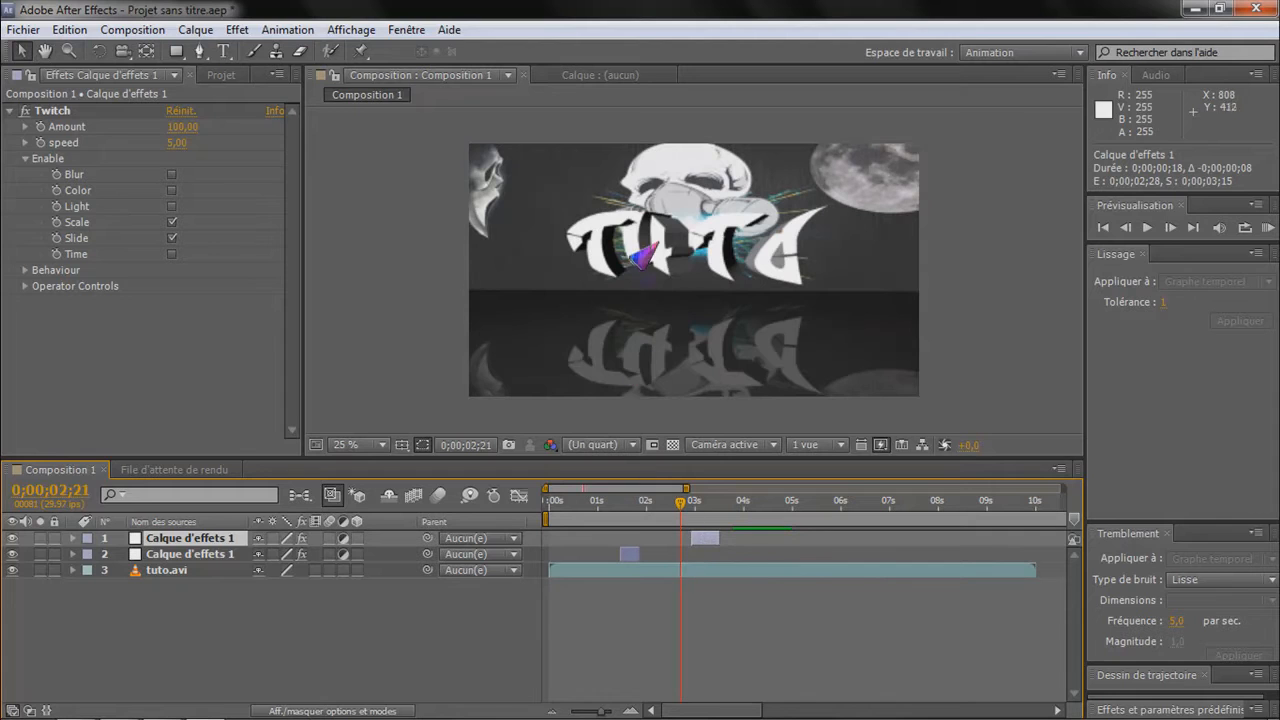
{"action": "key", "text": "space"}
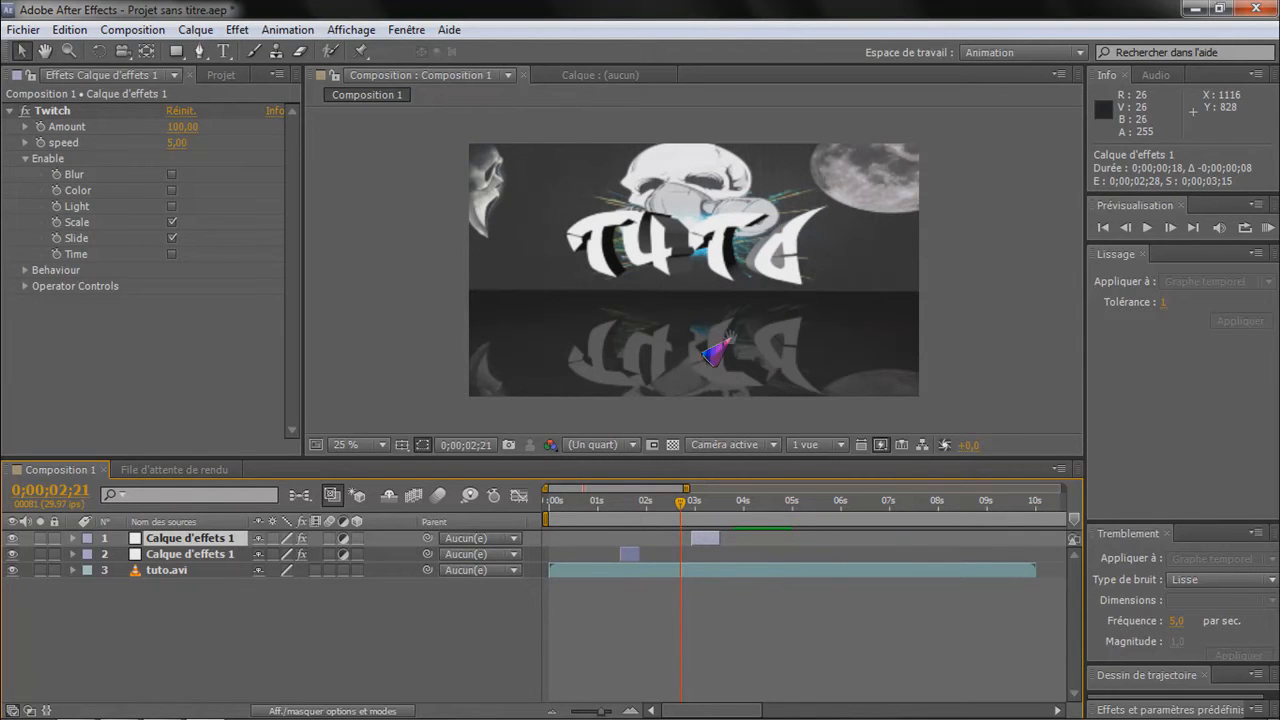
{"action": "key", "text": "space"}
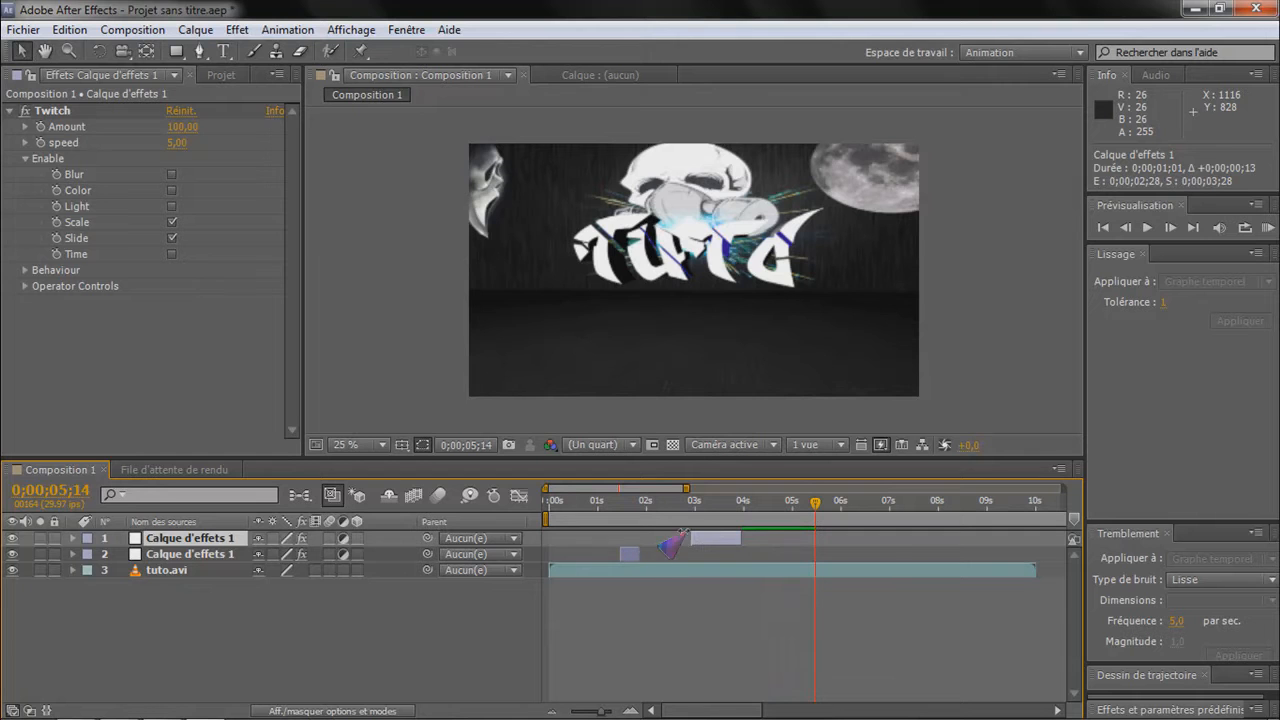
{"action": "key", "text": "space"}
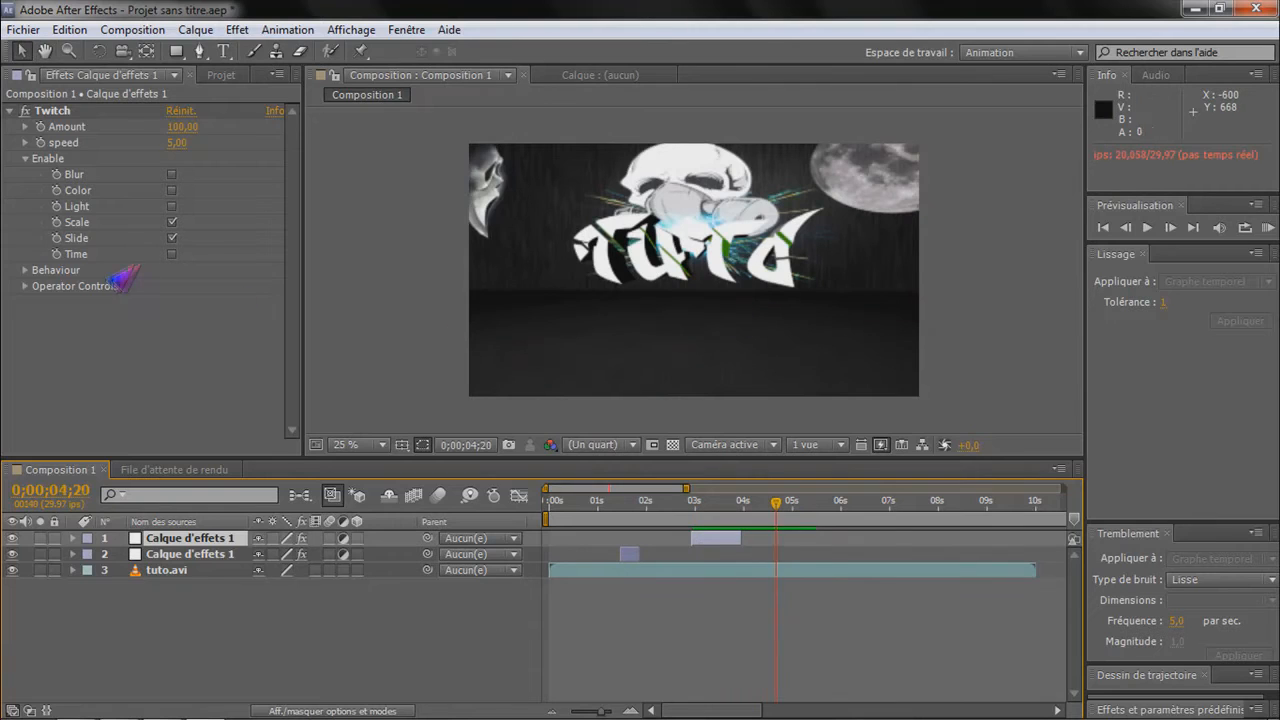
- Examine the Scale and Slide parameters in the Twitch effect's Operator Controls
{"action": "left_click", "coordinate": [14, 276]}
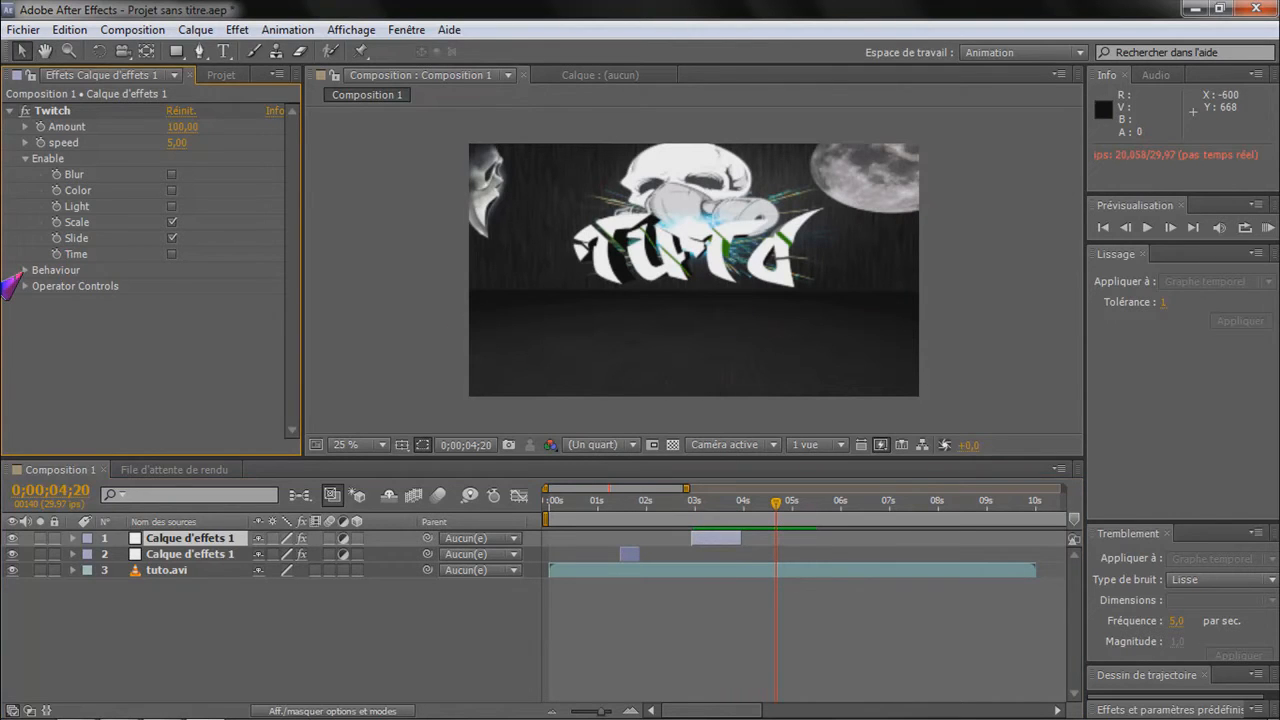
{"action": "left_click", "coordinate": [23, 270]}
{"action": "left_click", "coordinate": [23, 270]}
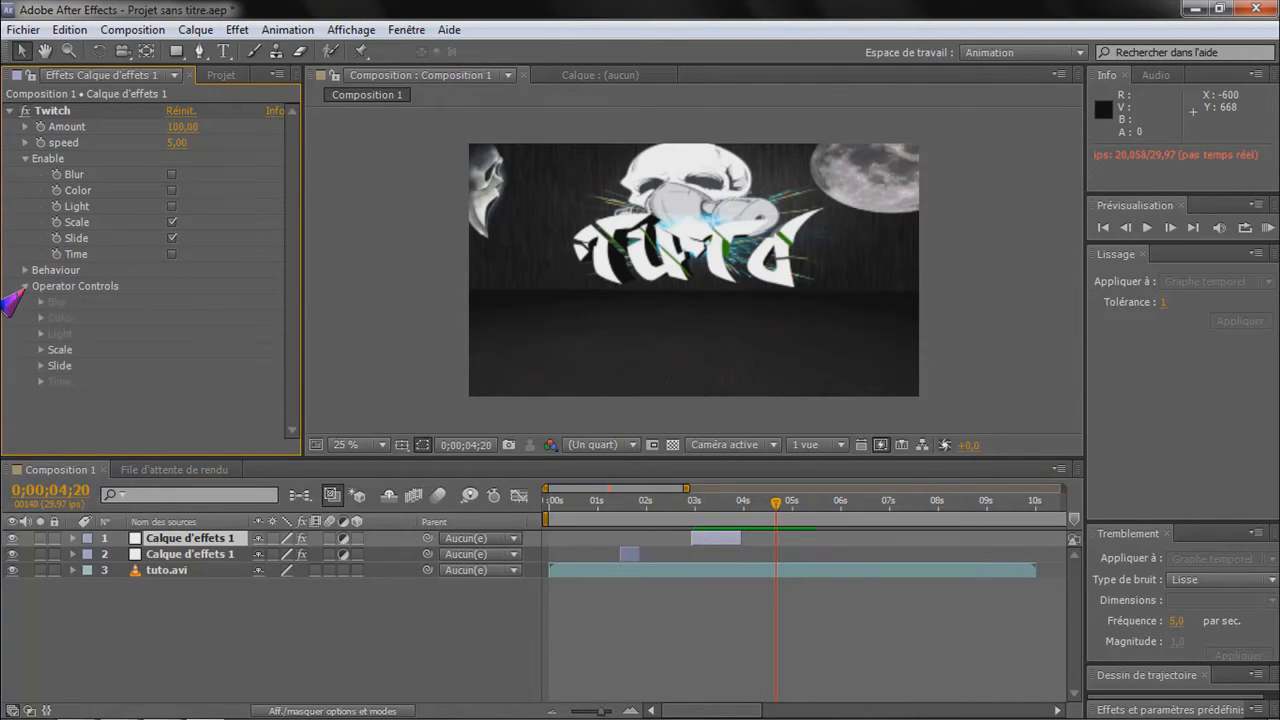
{"action": "left_click", "coordinate": [40, 349]}
{"action": "left_click", "coordinate": [39, 350]}
{"action": "left_click", "coordinate": [40, 366]}
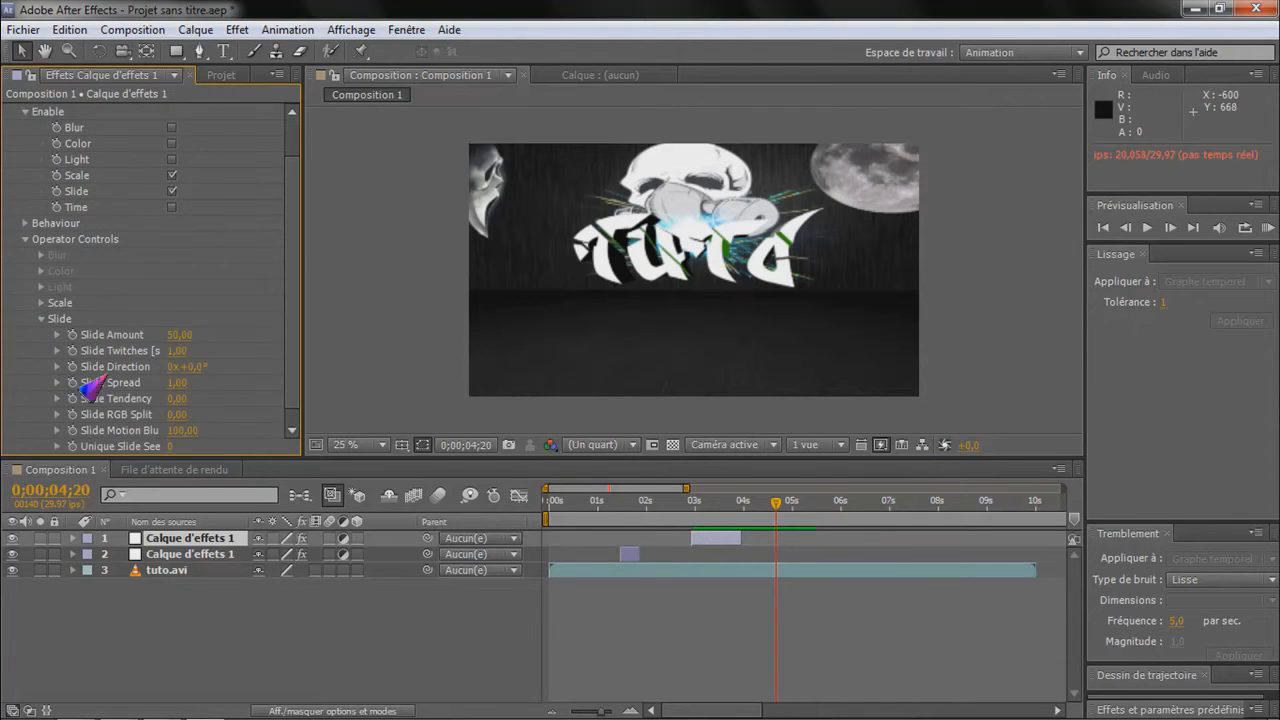
{"action": "scroll", "coordinate": [235, 343], "scroll_direction": "down", "scroll_amount": 1}
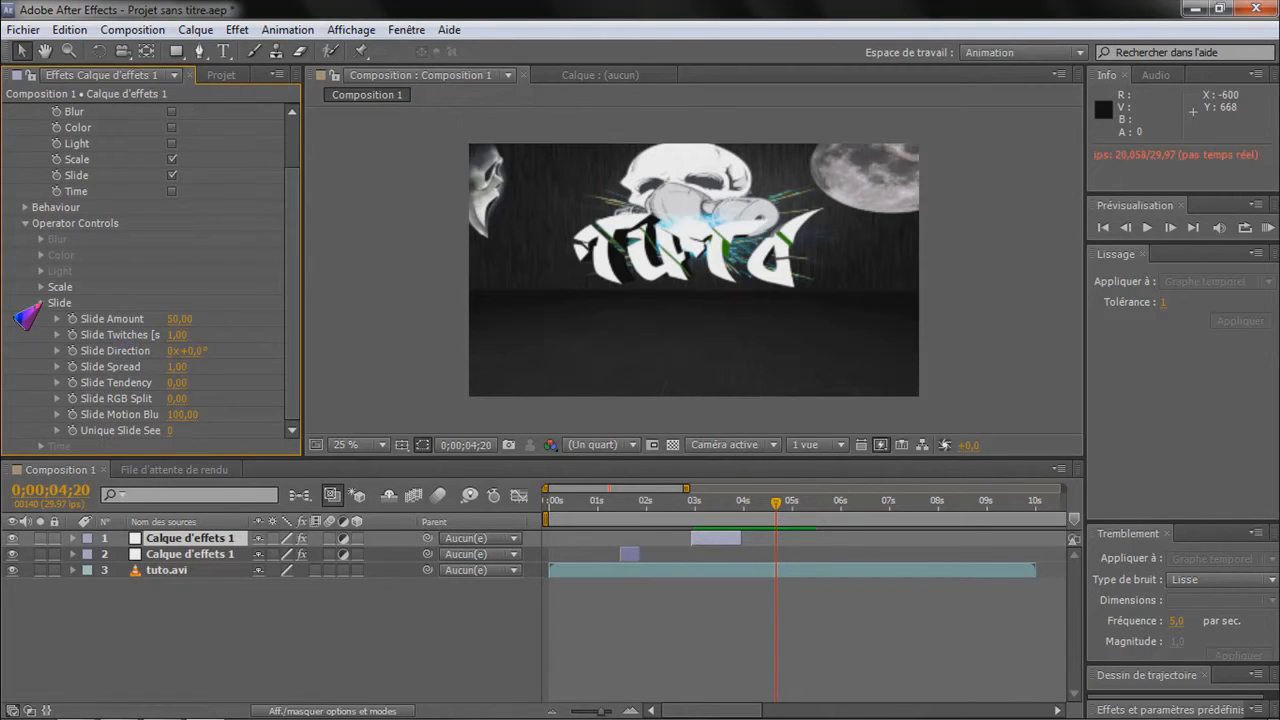
{"action": "left_click", "coordinate": [40, 303]}
- Pre-render Composition 1 at optimal quality and full resolution in AVI format to Composition 1_1.avi
{"action": "left_click", "coordinate": [20, 30]}
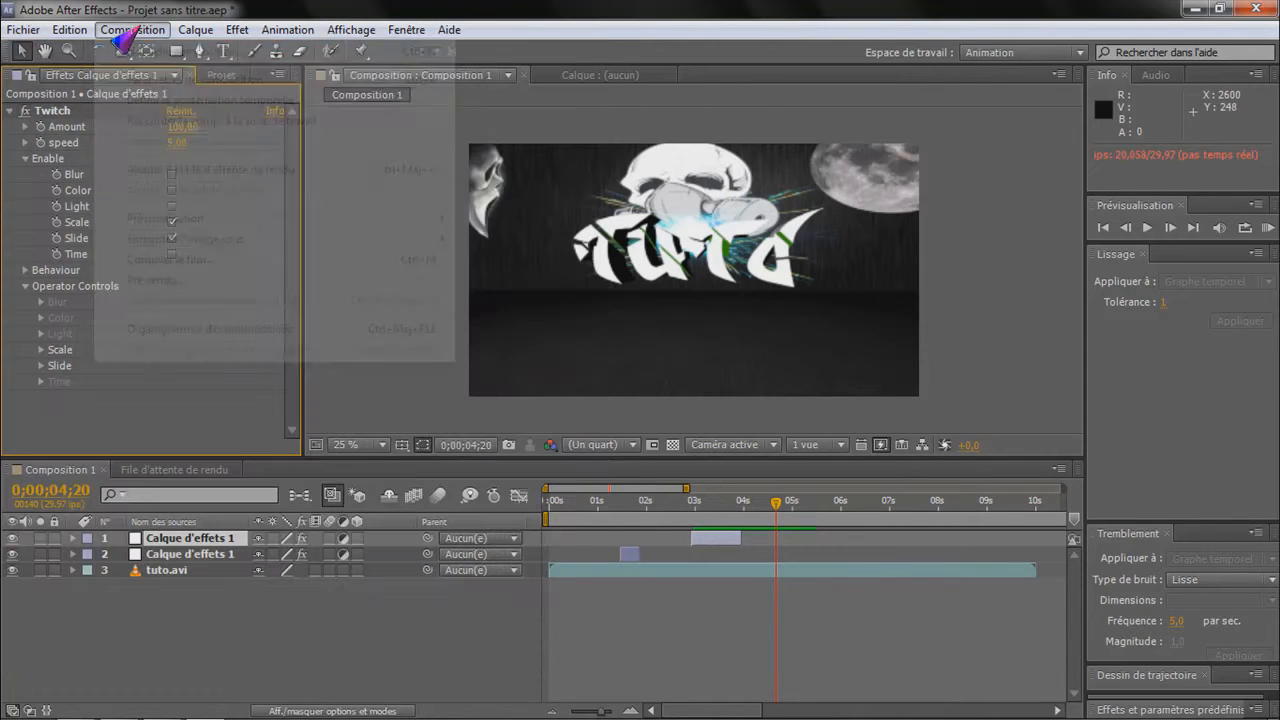
{"action": "left_click", "coordinate": [132, 30]}
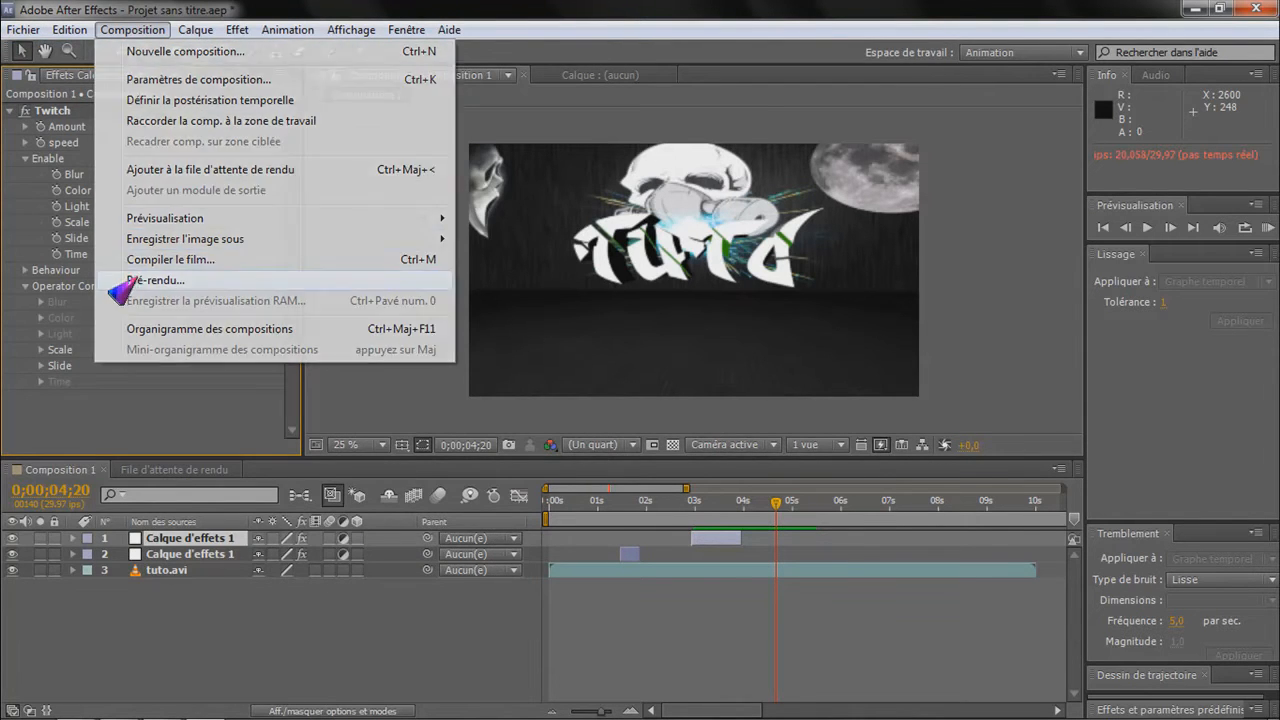
{"action": "left_click", "coordinate": [140, 281]}
{"action": "left_click", "coordinate": [190, 576]}
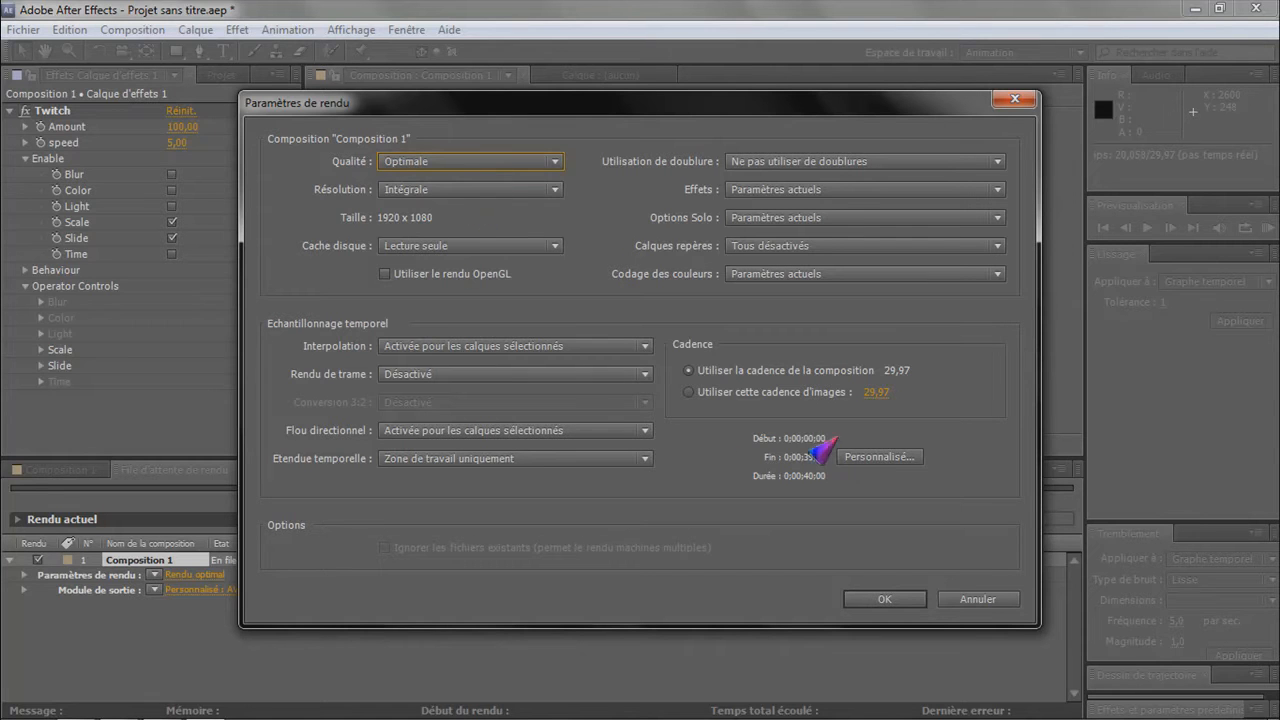
{"action": "left_click", "coordinate": [884, 600]}
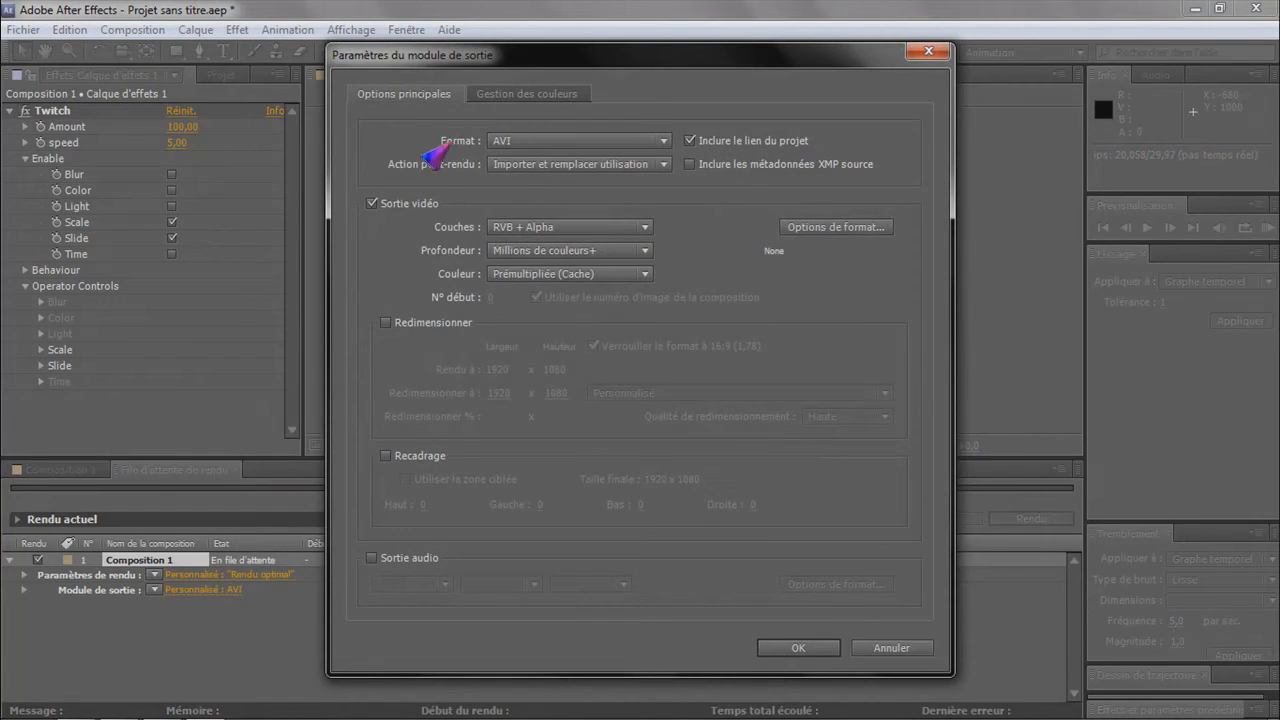
{"action": "left_click", "coordinate": [800, 647]}
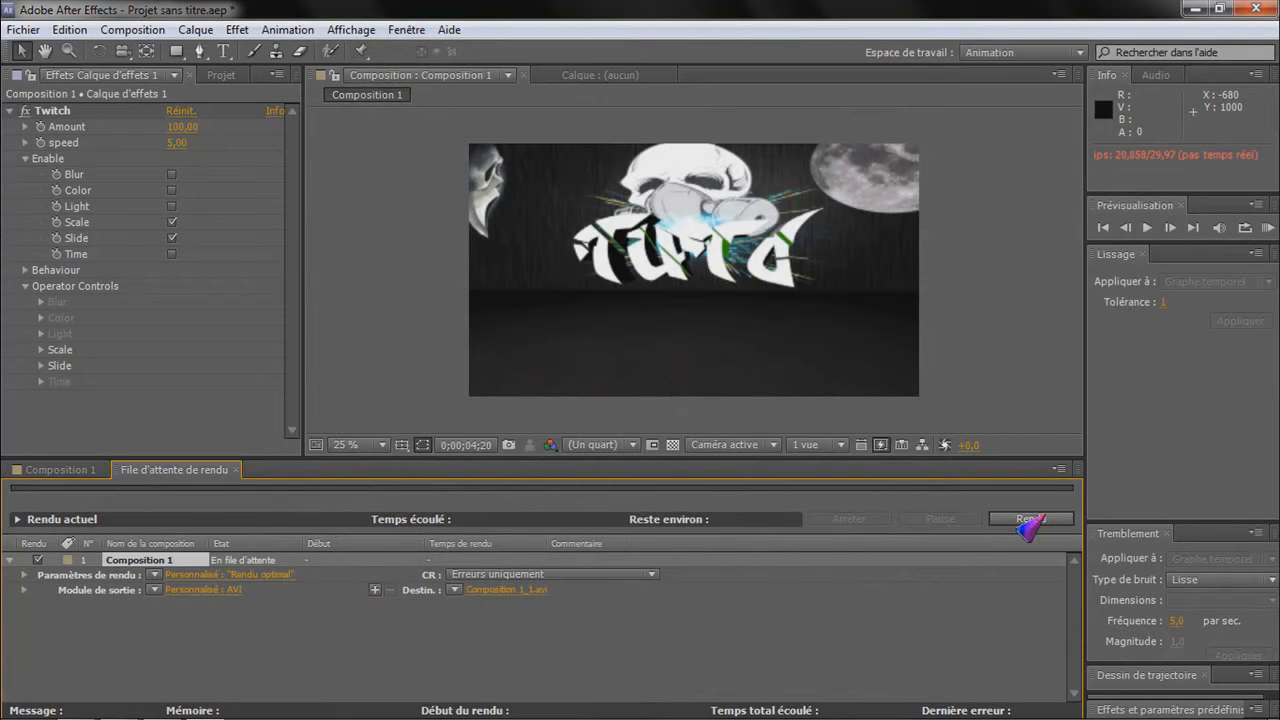
{"action": "left_click", "coordinate": [1030, 519]}
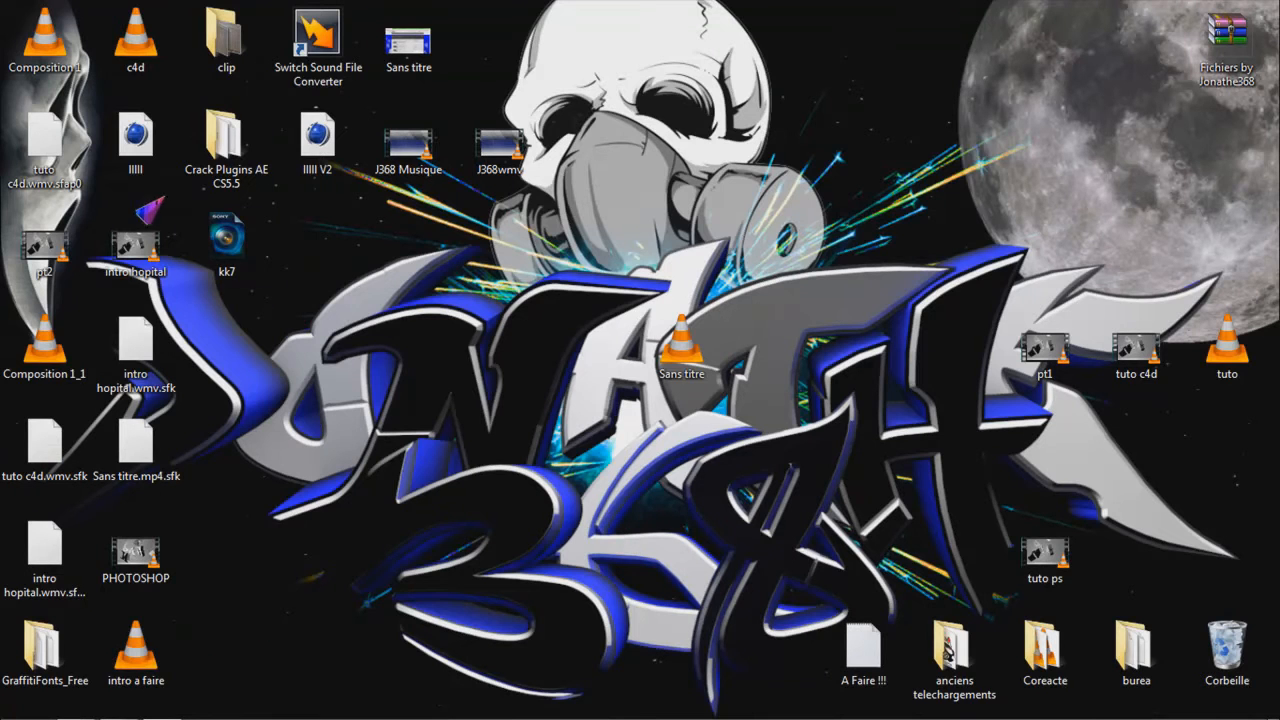
- Switch to Vegas Pro and import the rendered Composition 1_1 video from the desktop into the project media
{"action": "left_click_drag", "start_coordinate": [62, 352], "coordinate": [590, 548]}
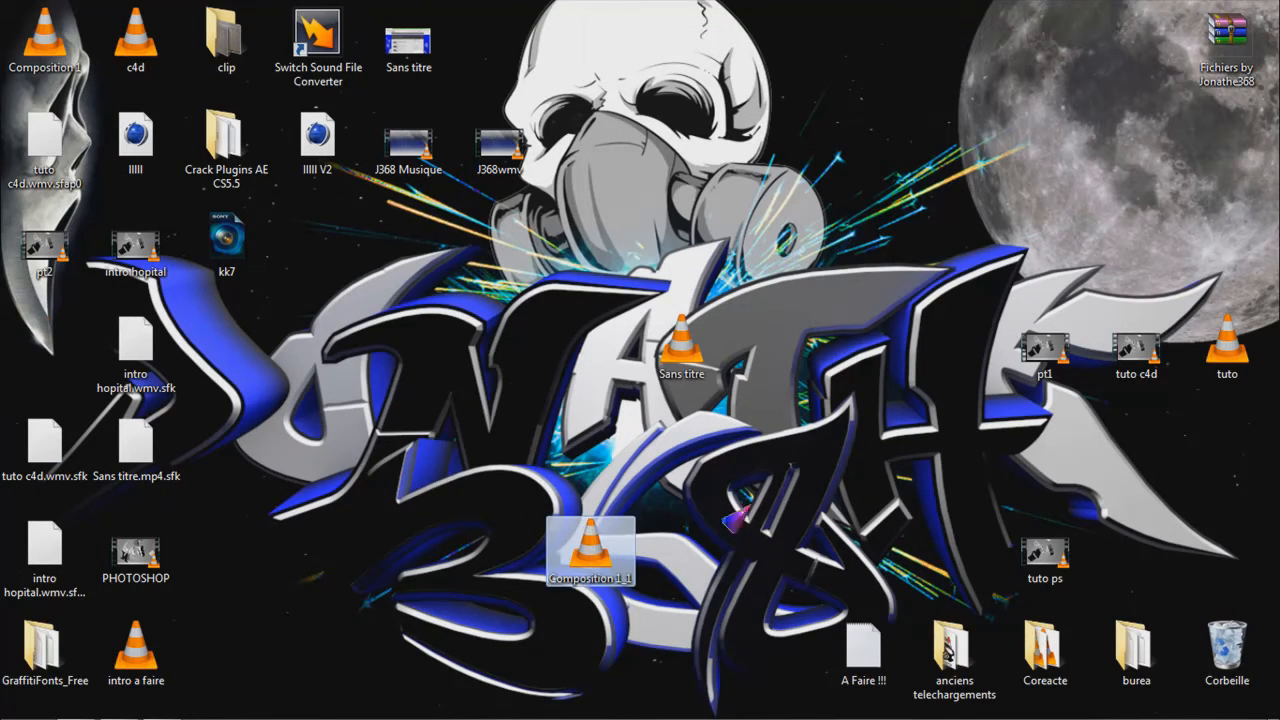
{"action": "mouse_move", "coordinate": [160, 710]}
{"action": "left_click", "coordinate": [160, 707]}
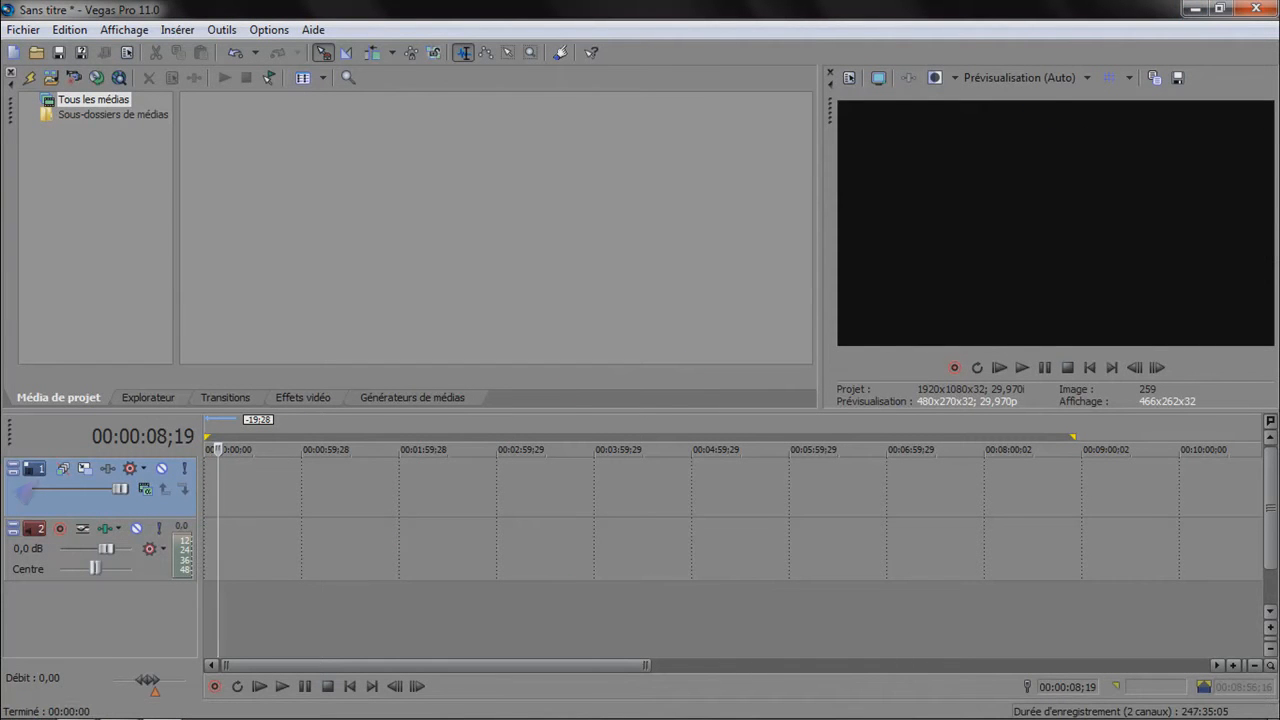
{"action": "left_click", "coordinate": [207, 584]}
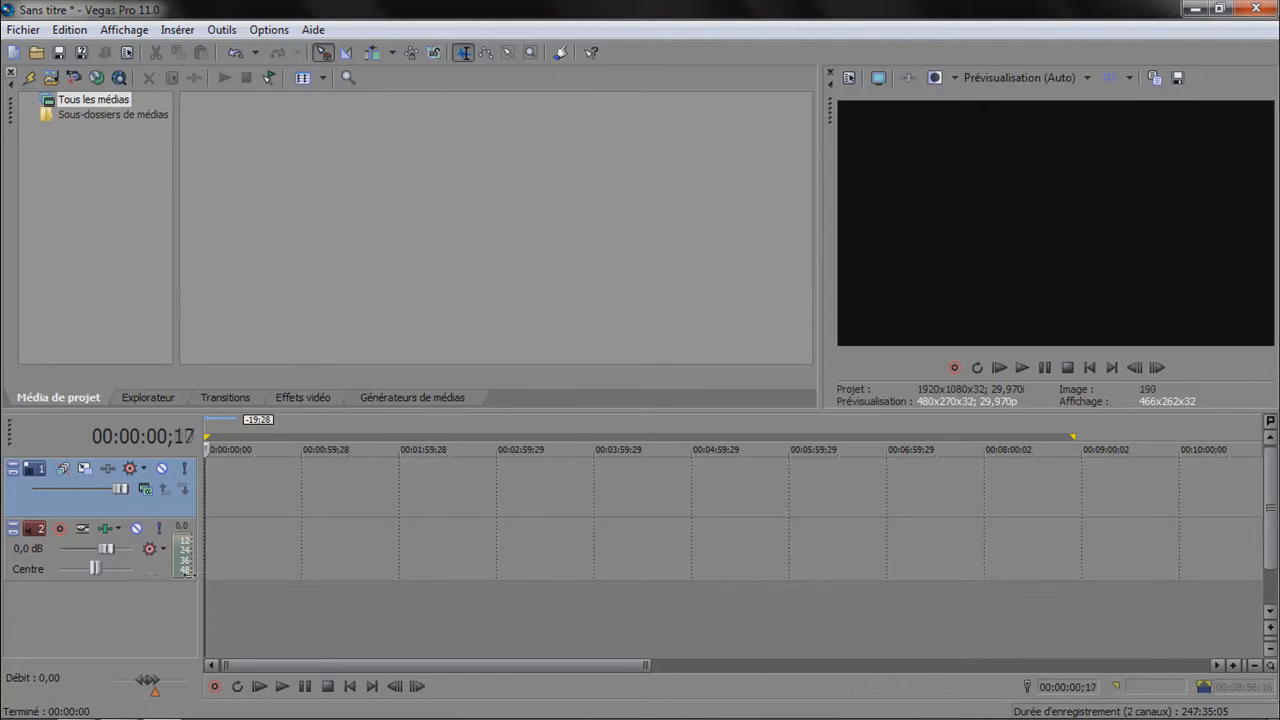
{"action": "left_click", "coordinate": [1219, 8]}
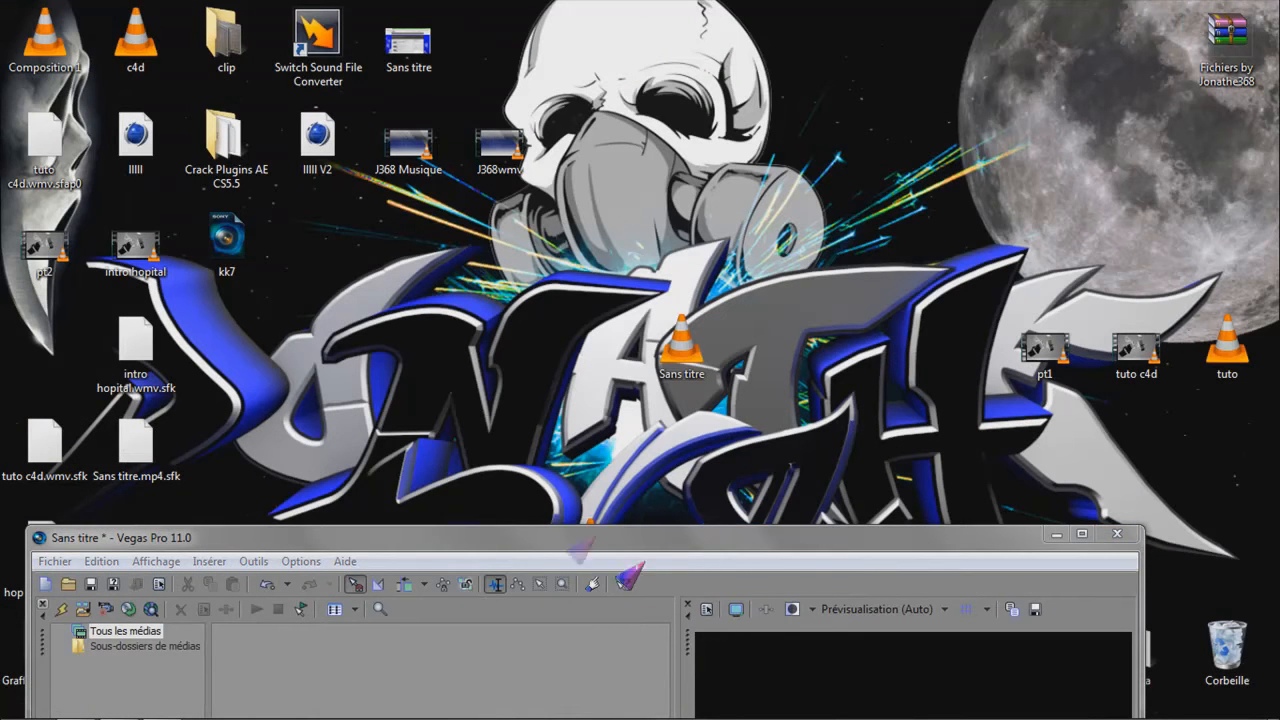
{"action": "left_click_drag", "start_coordinate": [570, 545], "coordinate": [984, 567]}
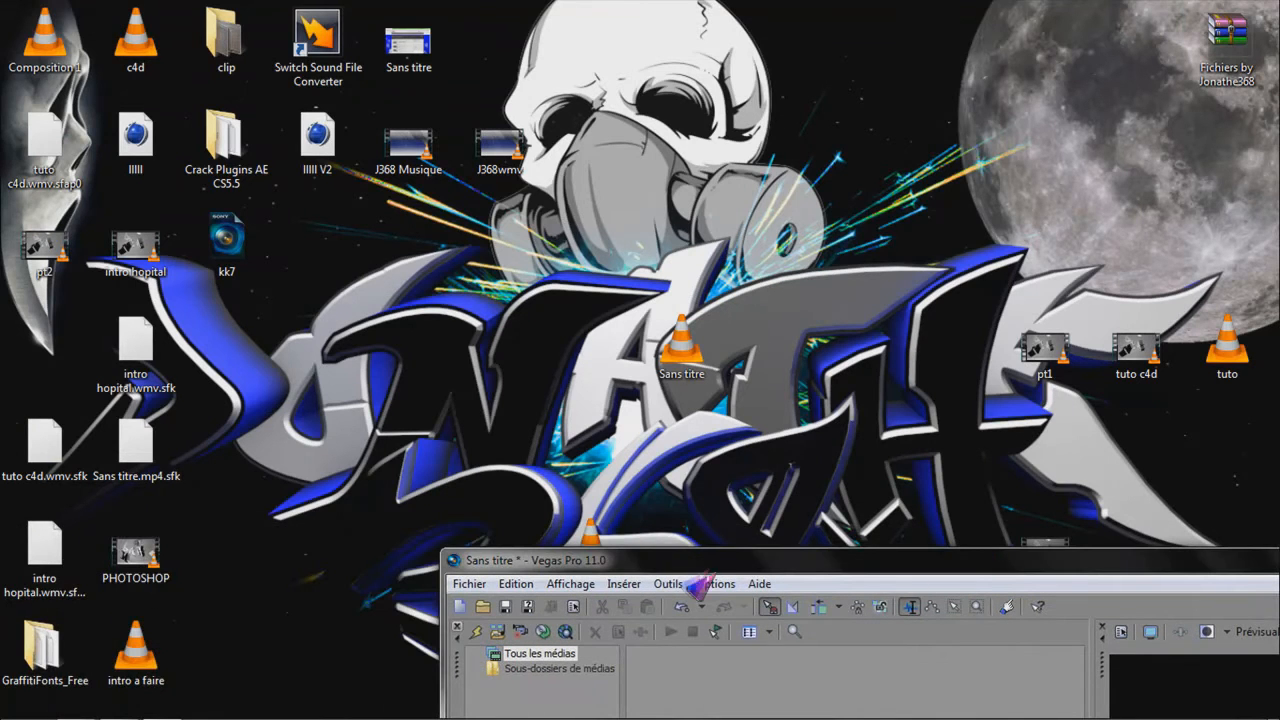
{"action": "left_click_drag", "start_coordinate": [592, 538], "coordinate": [738, 700]}
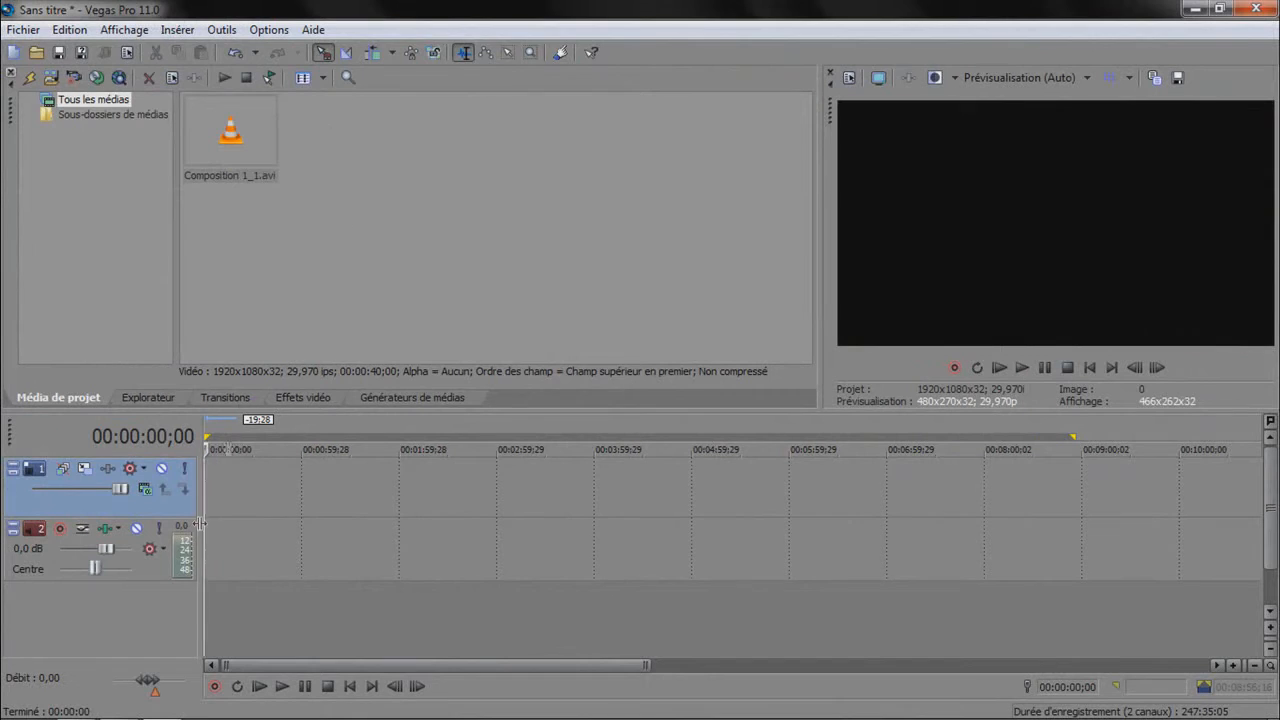
- Place Composition 1_1.avi at the start of the video track and set the playhead to 00:00:00;00
{"action": "left_click_drag", "start_coordinate": [228, 128], "coordinate": [241, 296]}
{"action": "left_click_drag", "start_coordinate": [245, 411], "coordinate": [230, 490]}
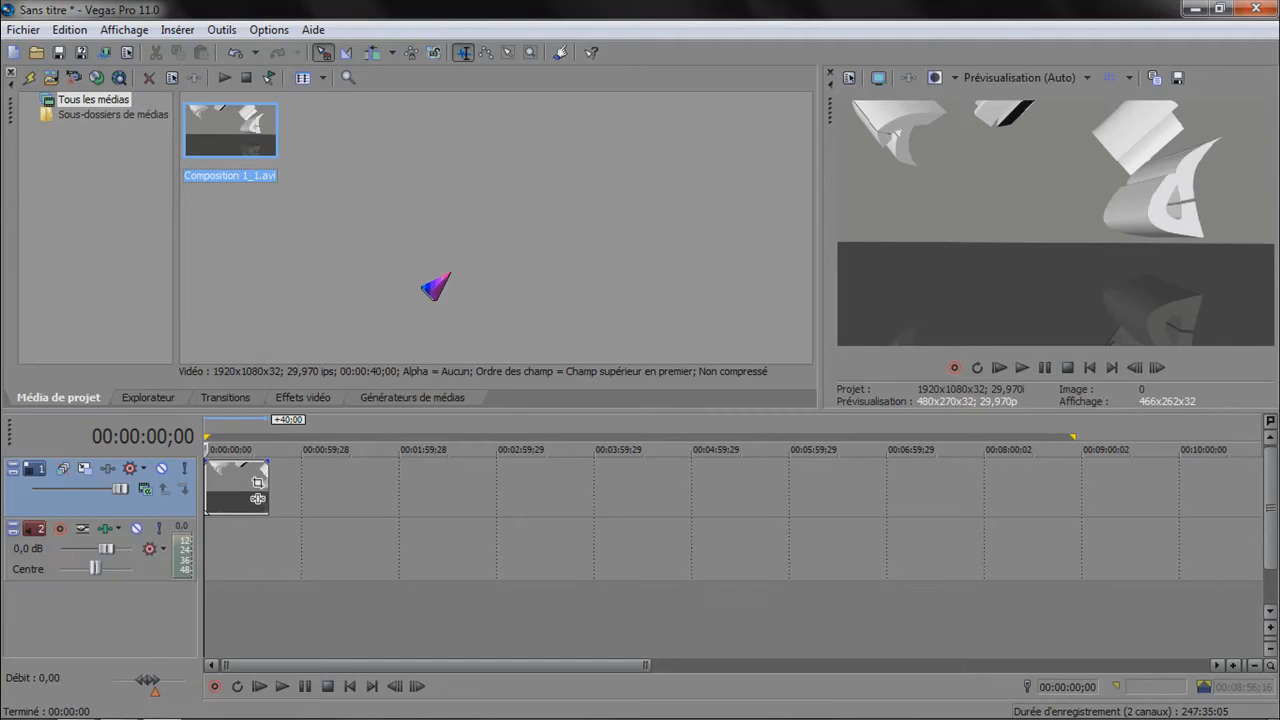
{"action": "left_click", "coordinate": [211, 450]}
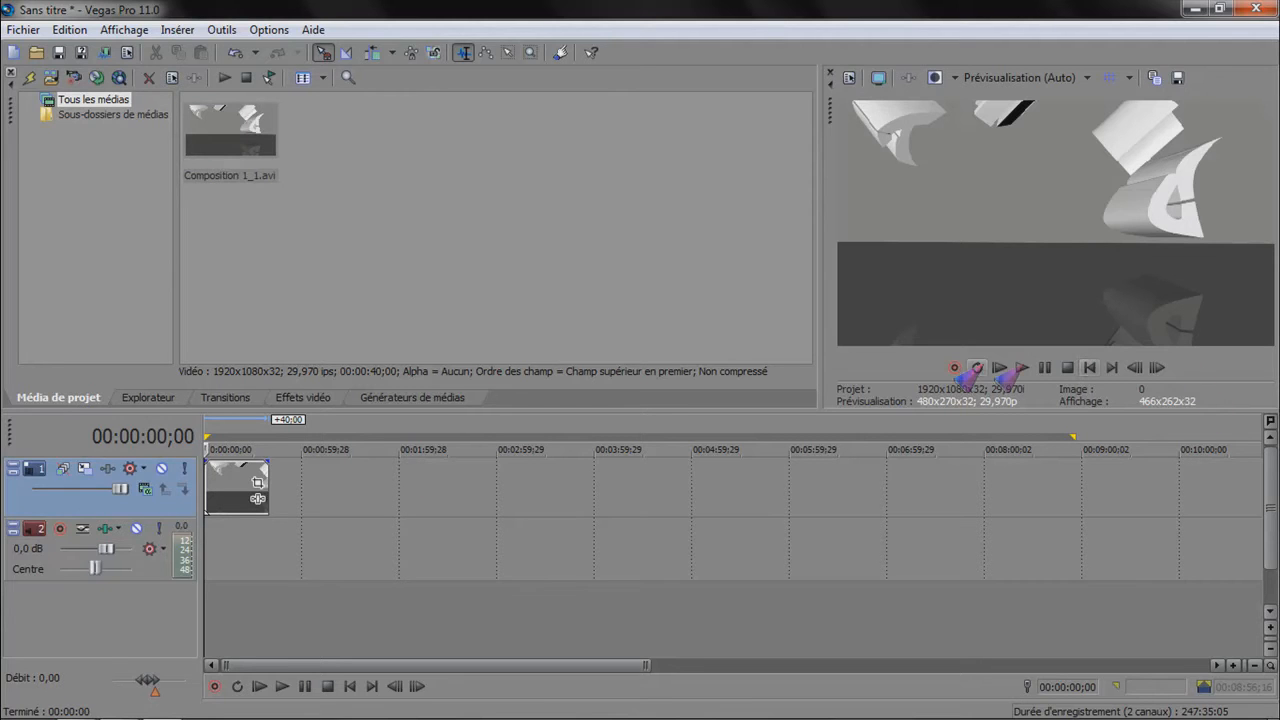
- Play the intro from the start up to about 00:00:07;09 to review the animation on the timeline
{"action": "left_click", "coordinate": [1021, 367]}
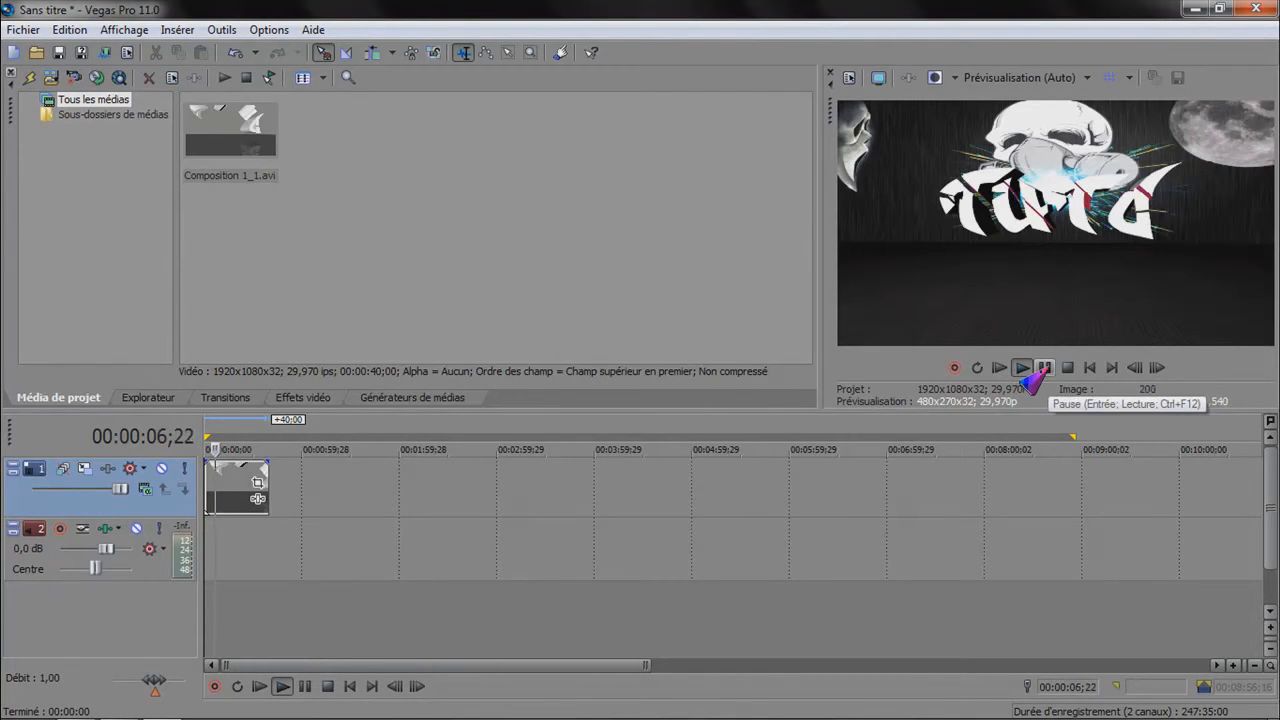
{"action": "left_click", "coordinate": [1044, 367]}
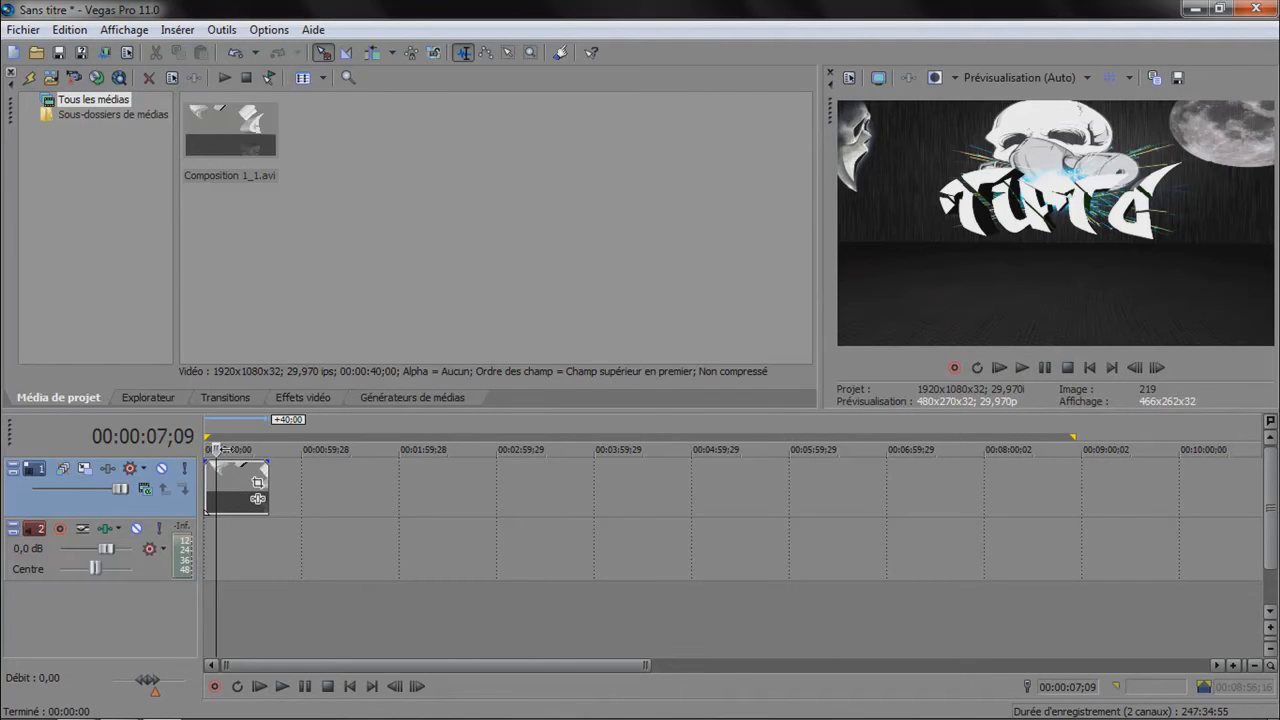
{"action": "scroll", "coordinate": [265, 527], "scroll_direction": "up", "scroll_amount": 10}
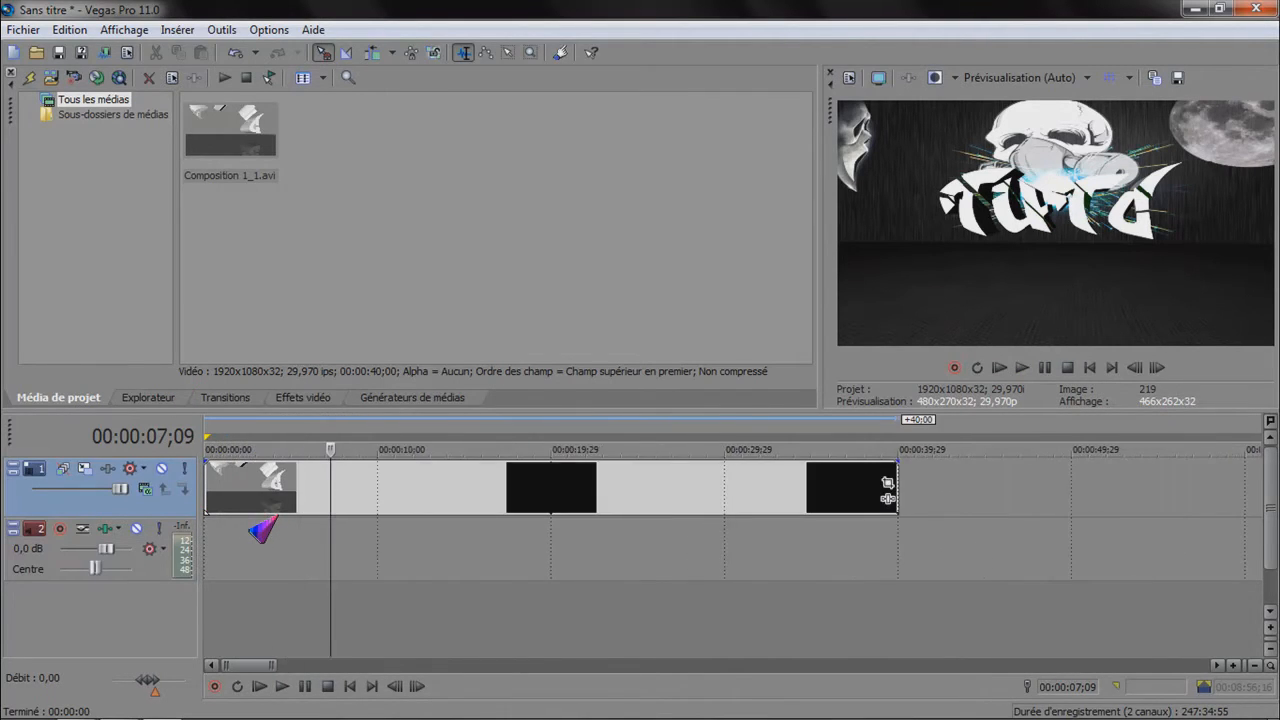
{"action": "scroll", "coordinate": [263, 528], "scroll_direction": "up", "scroll_amount": 2}
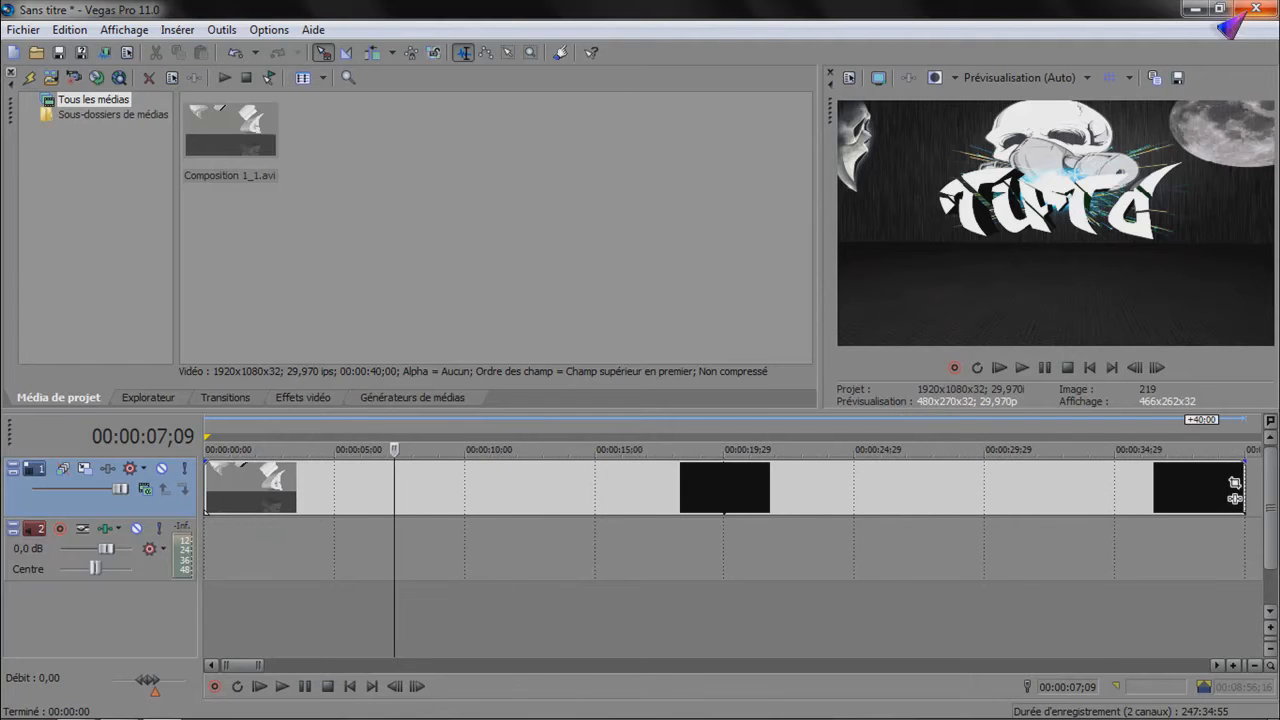
- Extract the Bruitages hitech and Bruitages de machines sound files from the Fichiers archive onto the desktop
{"action": "left_click", "coordinate": [1191, 8]}
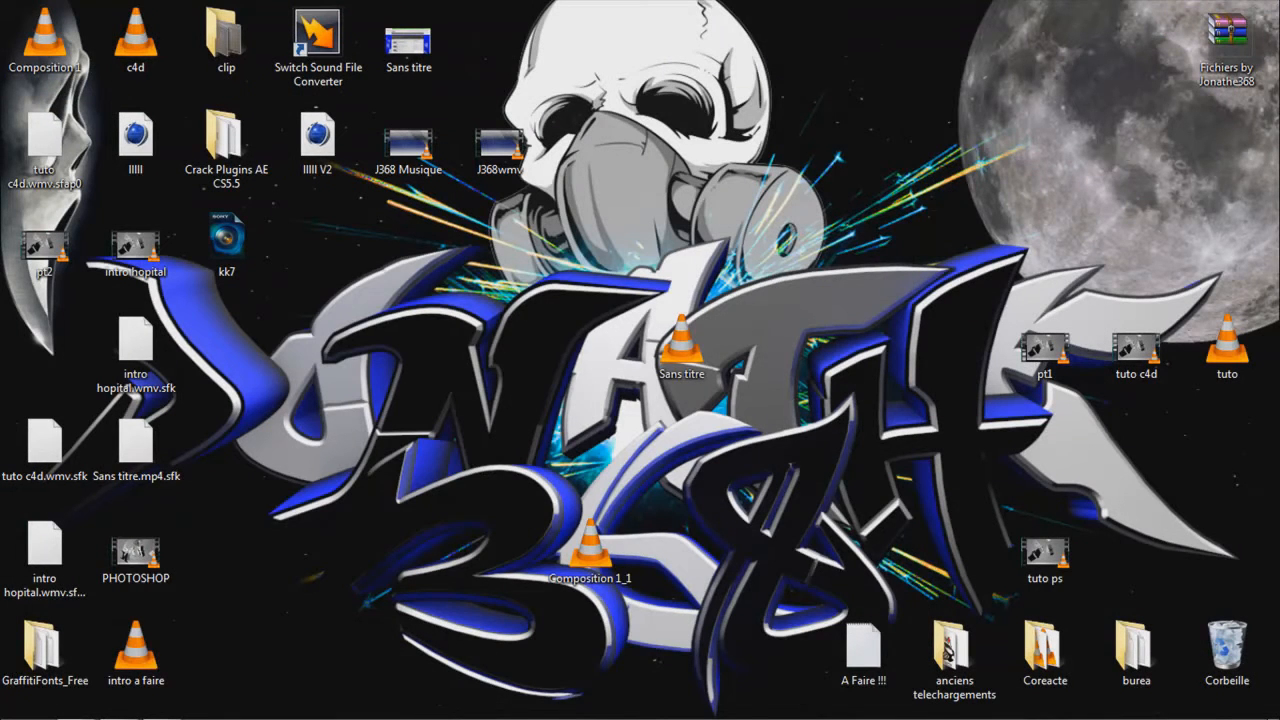
{"action": "double_click", "coordinate": [1208, 74]}
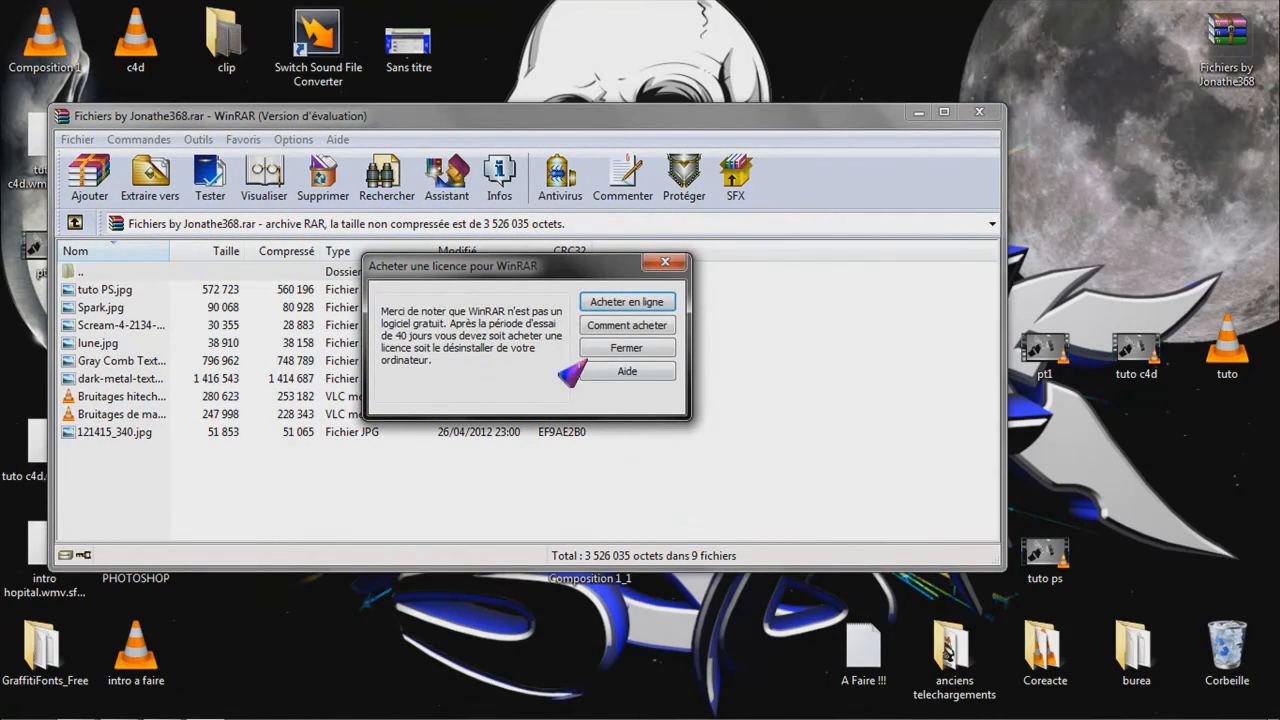
{"action": "left_click", "coordinate": [614, 348]}
{"action": "left_click_drag", "start_coordinate": [100, 396], "coordinate": [605, 330]}
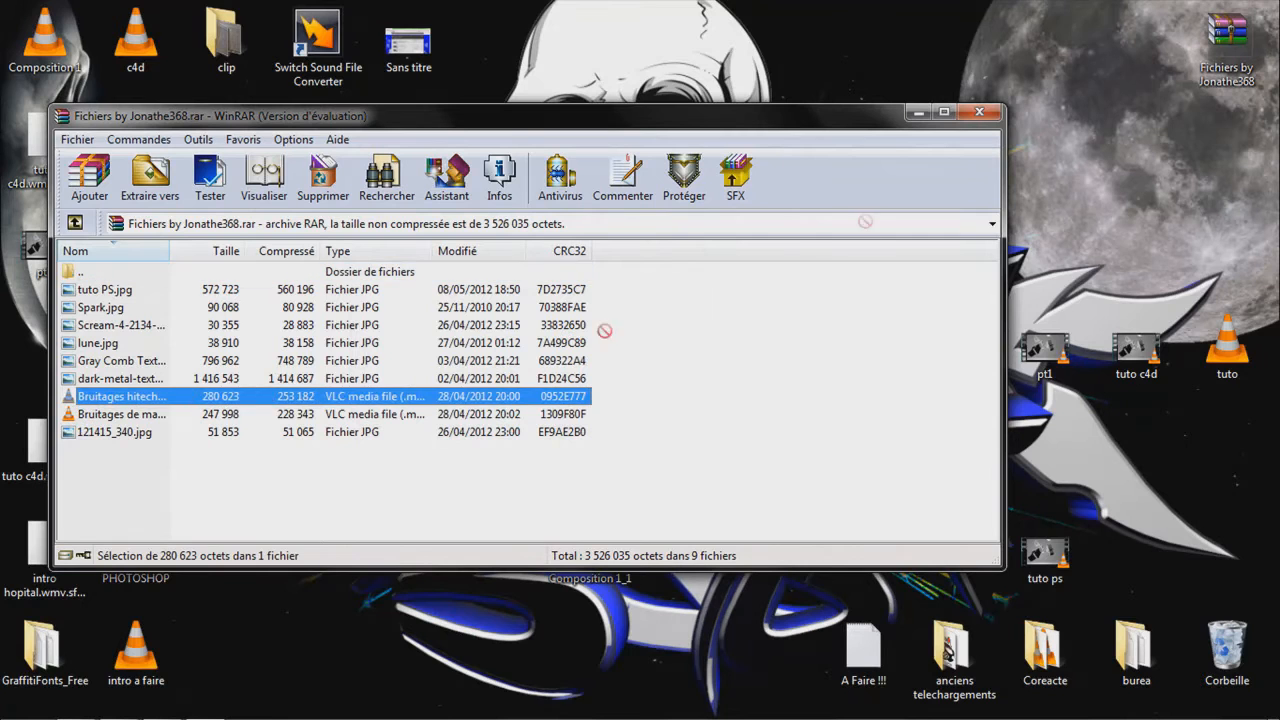
{"action": "left_click_drag", "start_coordinate": [1012, 56], "coordinate": [1045, 45]}
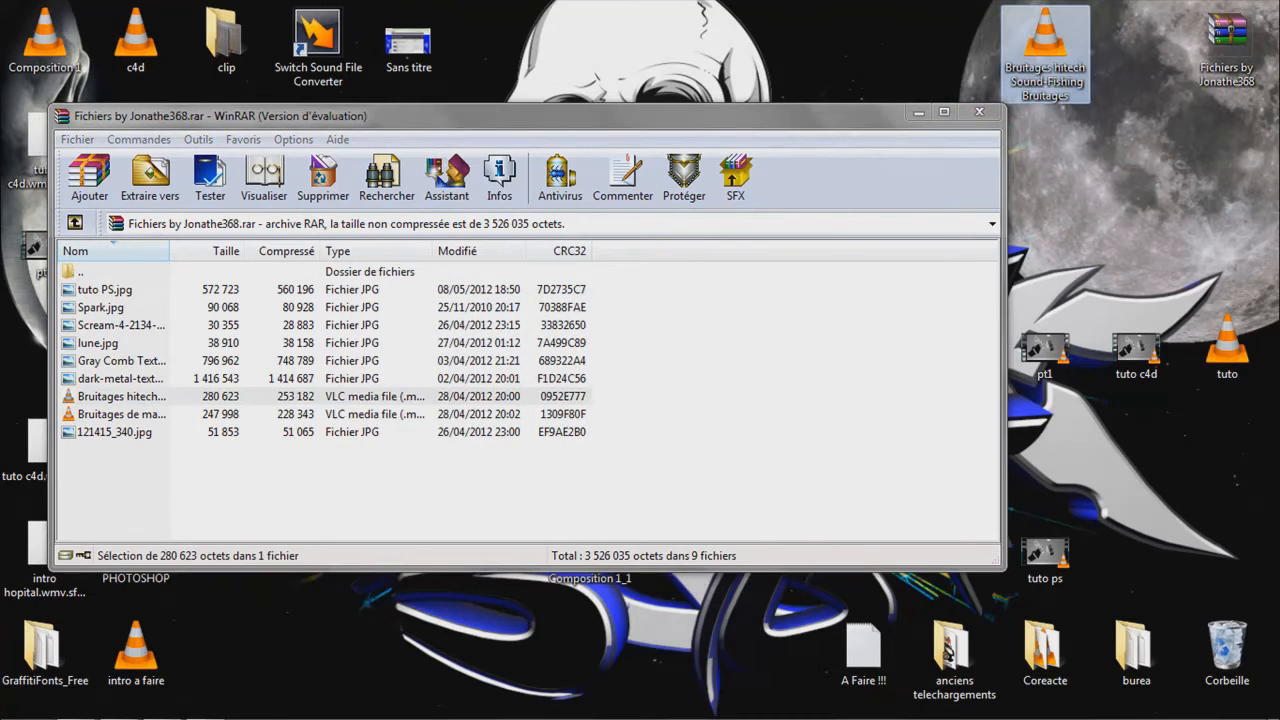
{"action": "left_click", "coordinate": [95, 415]}
{"action": "left_click_drag", "start_coordinate": [844, 264], "coordinate": [1138, 76]}
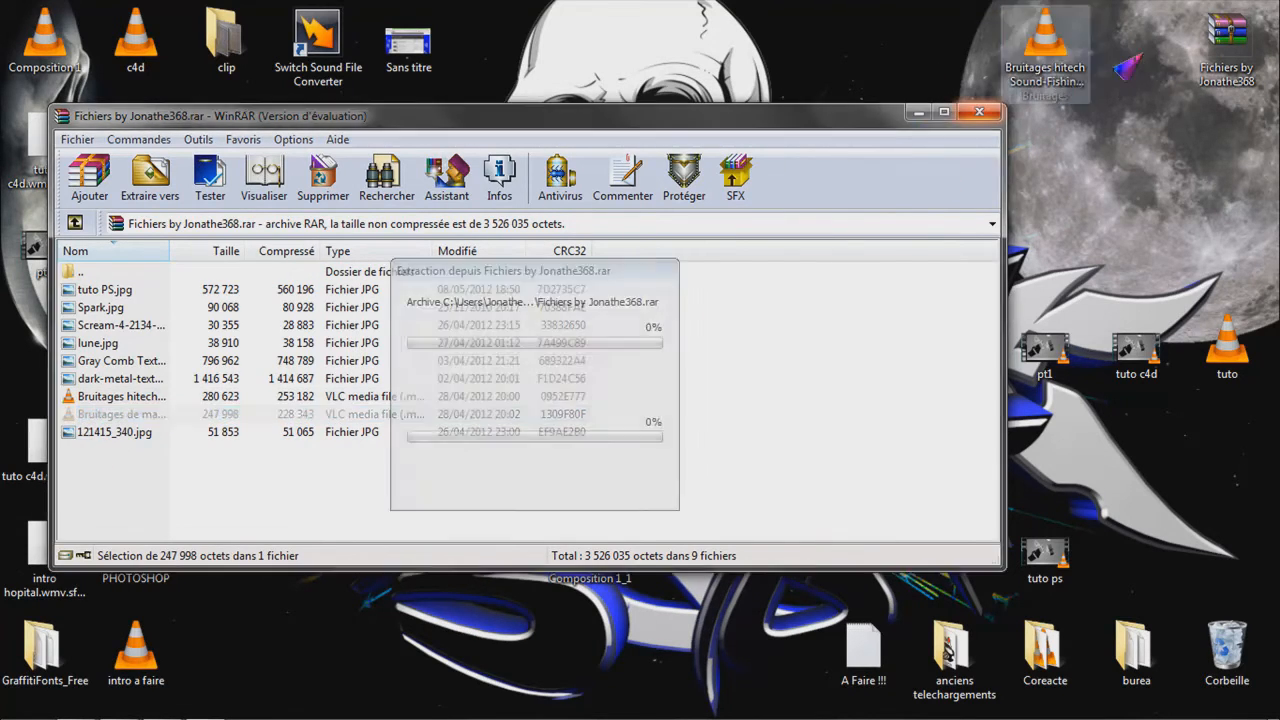
{"action": "left_click", "coordinate": [988, 113]}
{"action": "left_click_drag", "start_coordinate": [985, 158], "coordinate": [1138, 39]}
{"action": "left_click_drag", "start_coordinate": [1058, 42], "coordinate": [1210, 30]}
{"action": "left_click_drag", "start_coordinate": [428, 666], "coordinate": [1026, 78]}
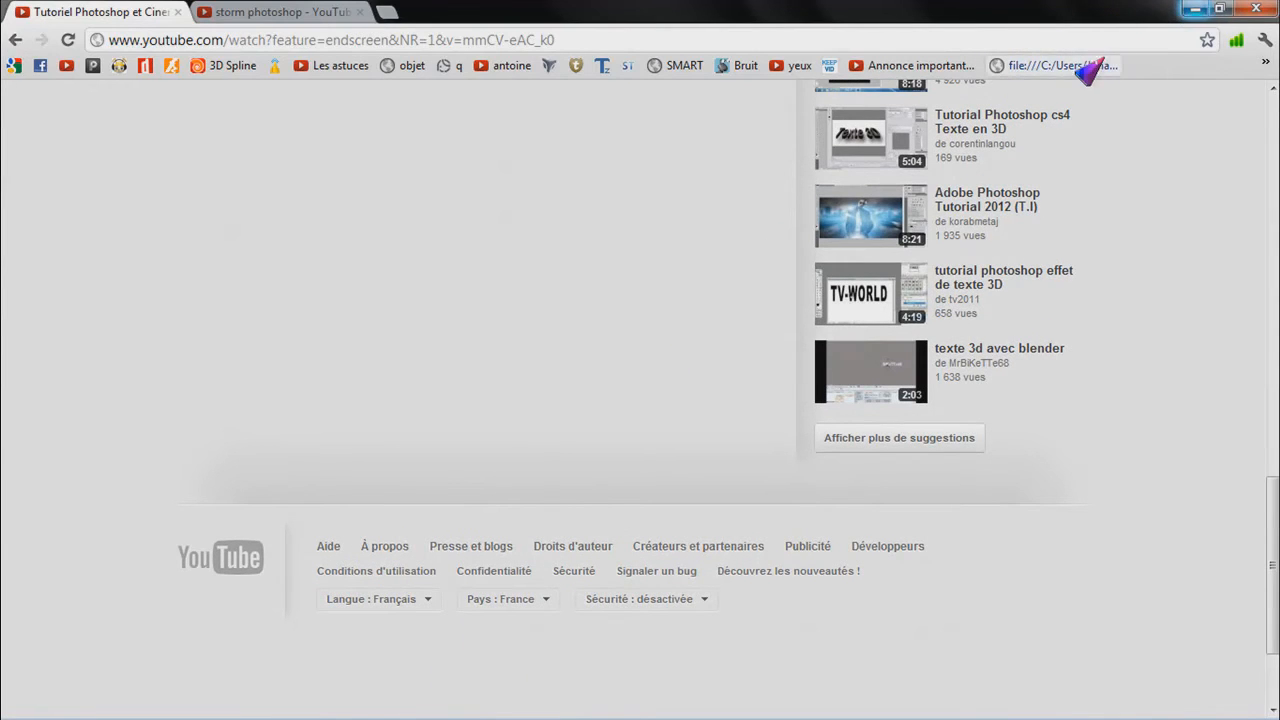
{"action": "right_click", "coordinate": [1028, 80]}
{"action": "left_click", "coordinate": [1037, 234]}
{"action": "left_click", "coordinate": [1198, 10]}
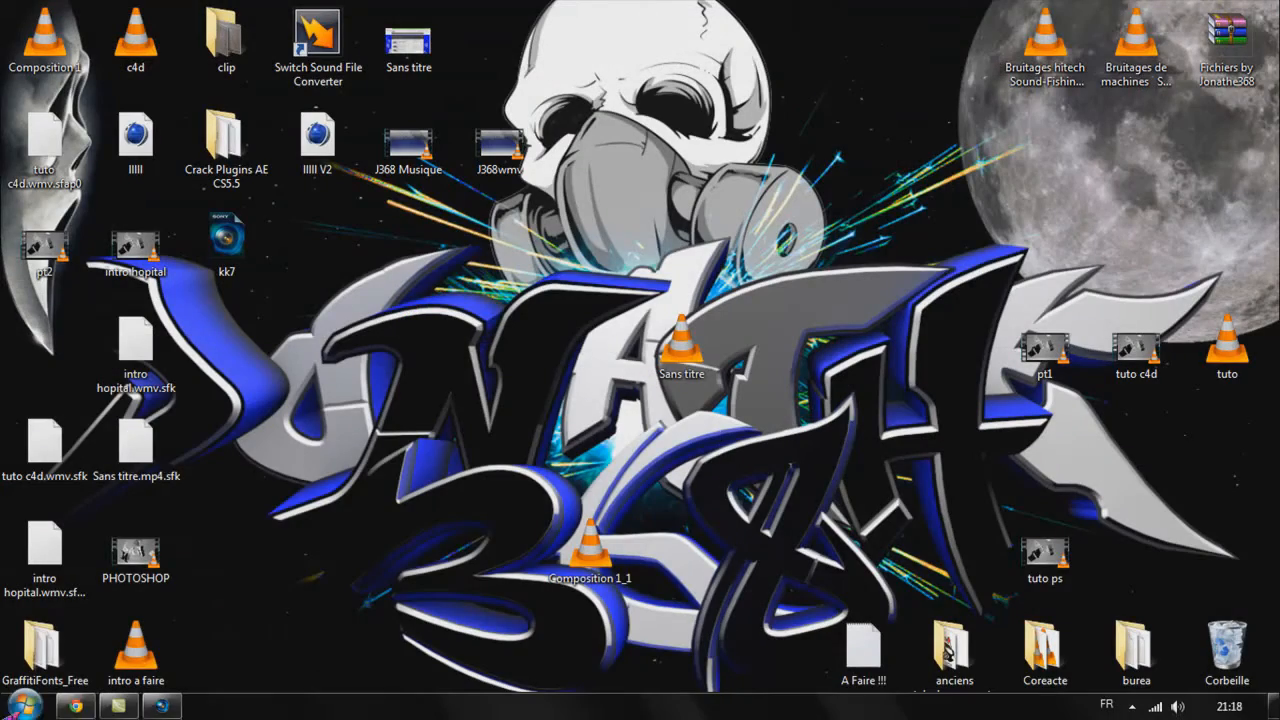
- Switch back to Vegas Pro and import the Bruitages hitech and Bruitages de machines sounds from the desktop into the project media
{"action": "left_click", "coordinate": [162, 706]}
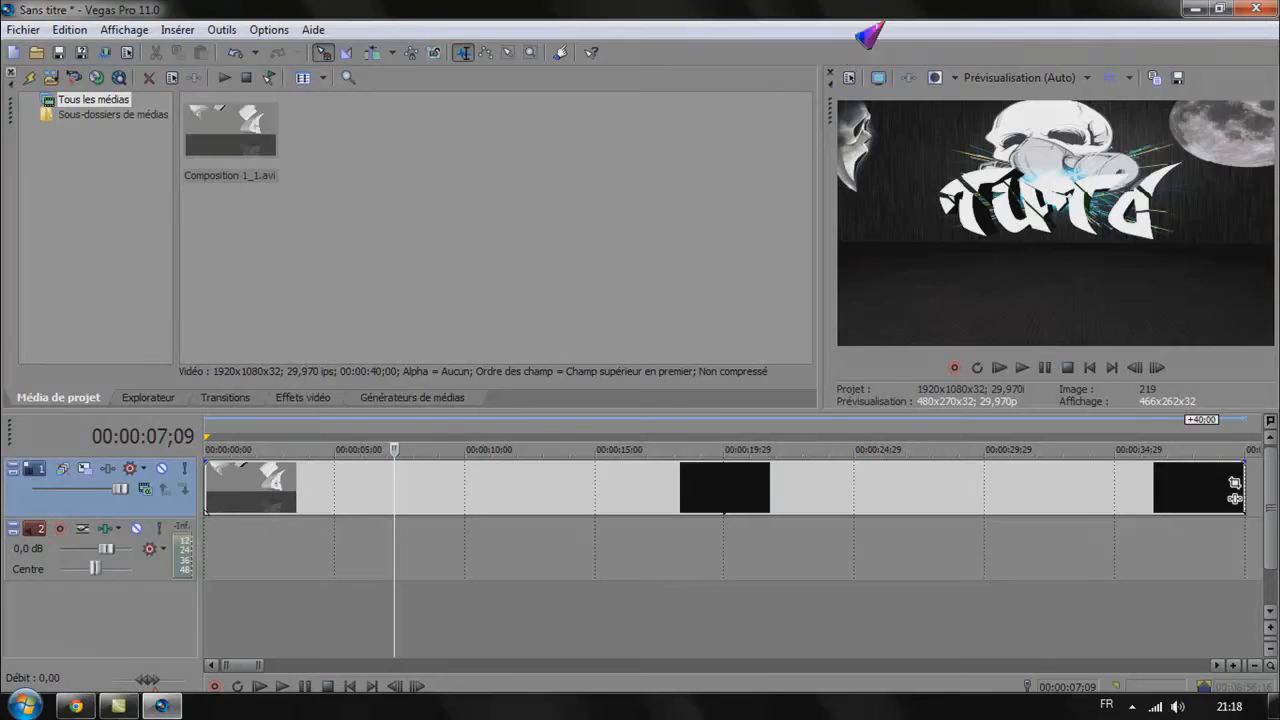
{"action": "double_click", "coordinate": [888, 12]}
{"action": "left_click_drag", "start_coordinate": [785, 28], "coordinate": [650, 34]}
{"action": "left_click_drag", "start_coordinate": [1101, 4], "coordinate": [1144, 18]}
{"action": "left_click_drag", "start_coordinate": [1040, 12], "coordinate": [278, 209]}
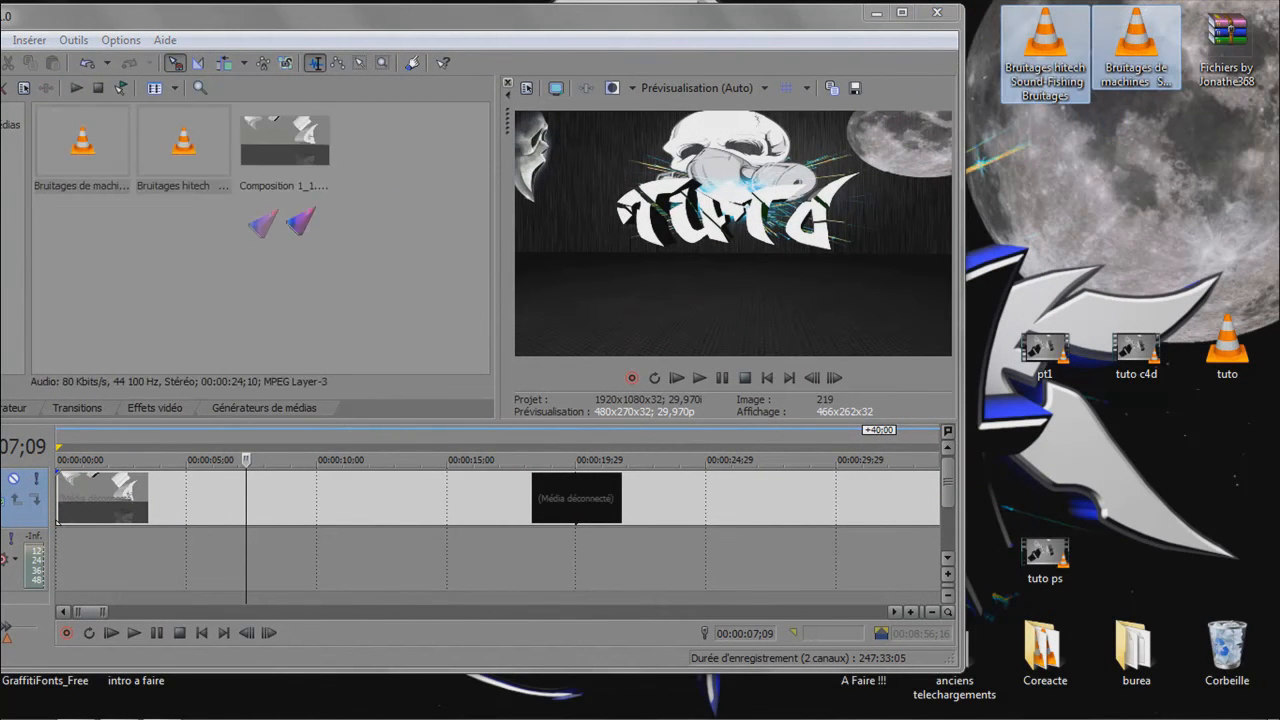
{"action": "double_click", "coordinate": [586, 26]}
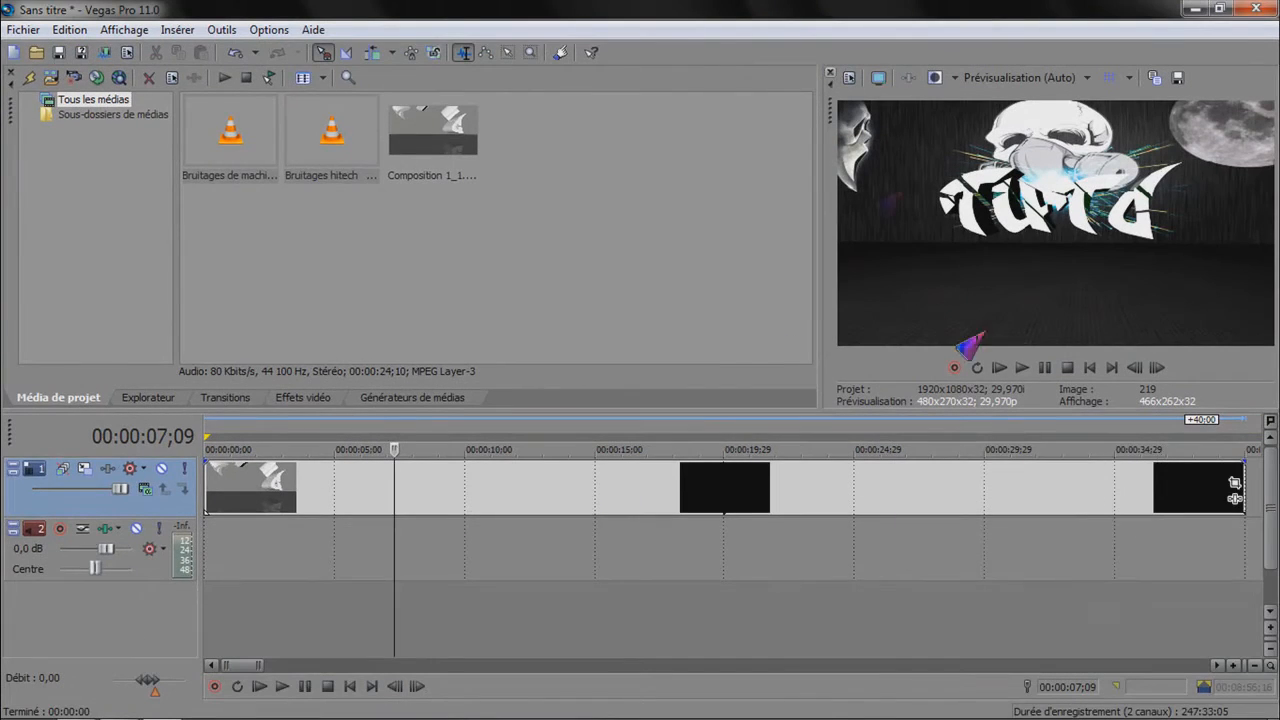
- Place the Bruitages hitech sound at the start of the timeline on a new audio track below track 2
{"action": "left_click", "coordinate": [300, 145]}
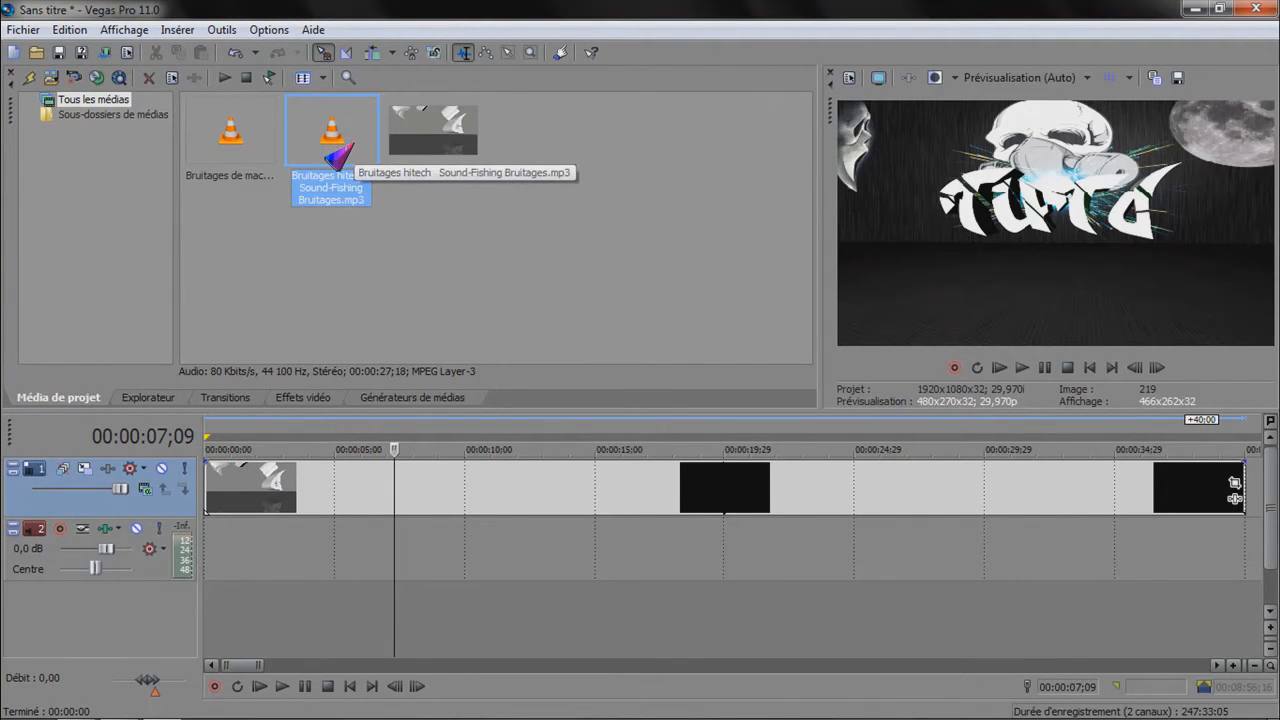
{"action": "left_click_drag", "start_coordinate": [330, 148], "coordinate": [348, 474]}
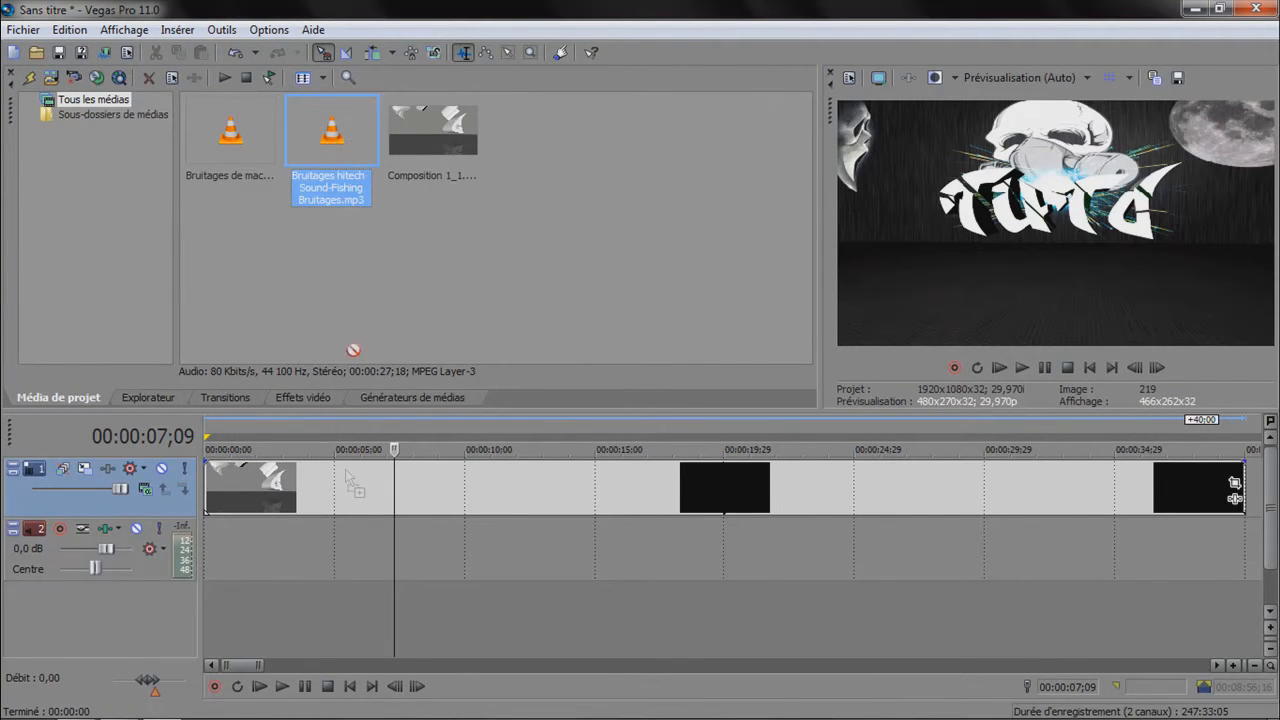
{"action": "left_click_drag", "start_coordinate": [217, 680], "coordinate": [222, 612]}
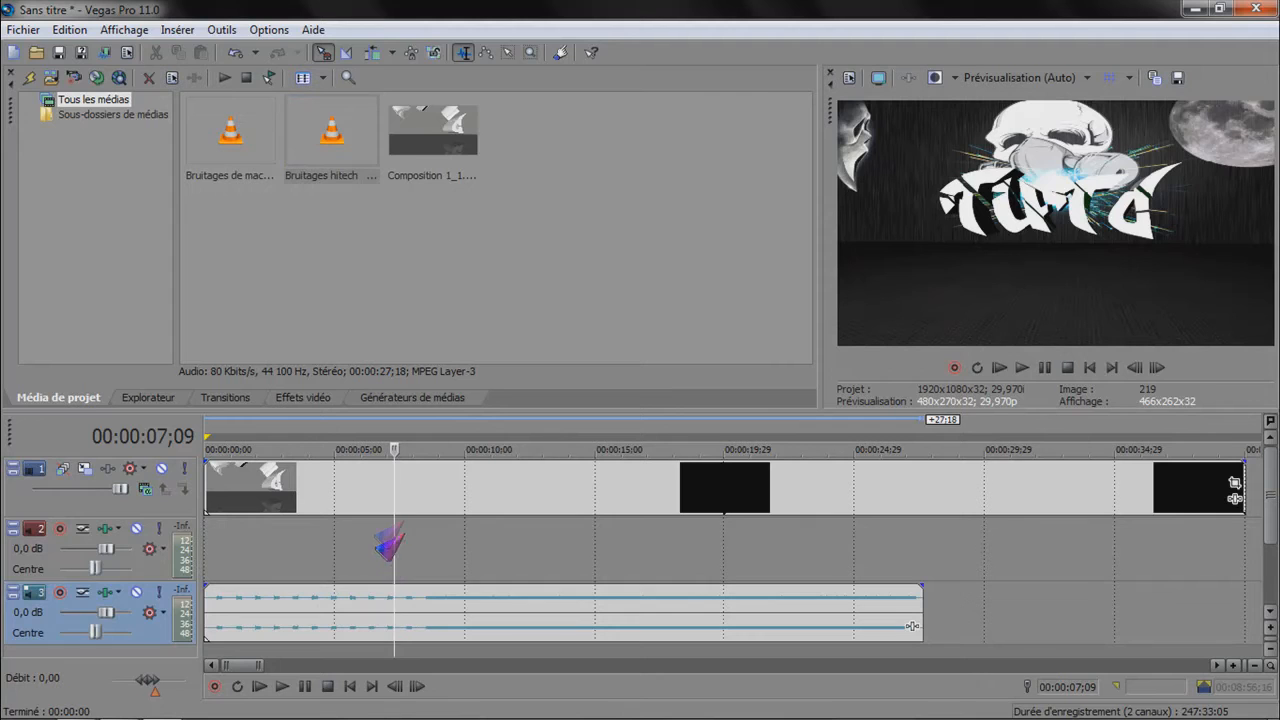
- Play the timeline from 00:00:00;00 to hear the Bruitages hitech sound against the intro animation
{"action": "key", "text": "ctrl+Home"}
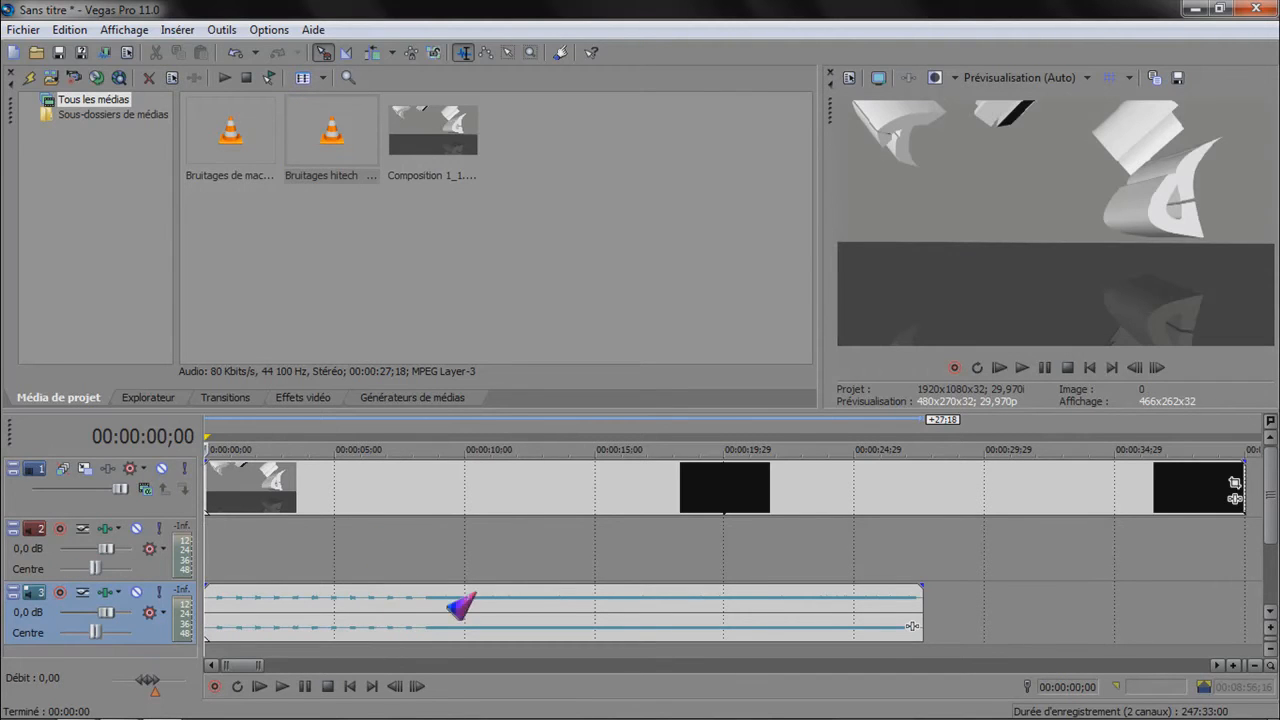
{"action": "key", "text": "space"}
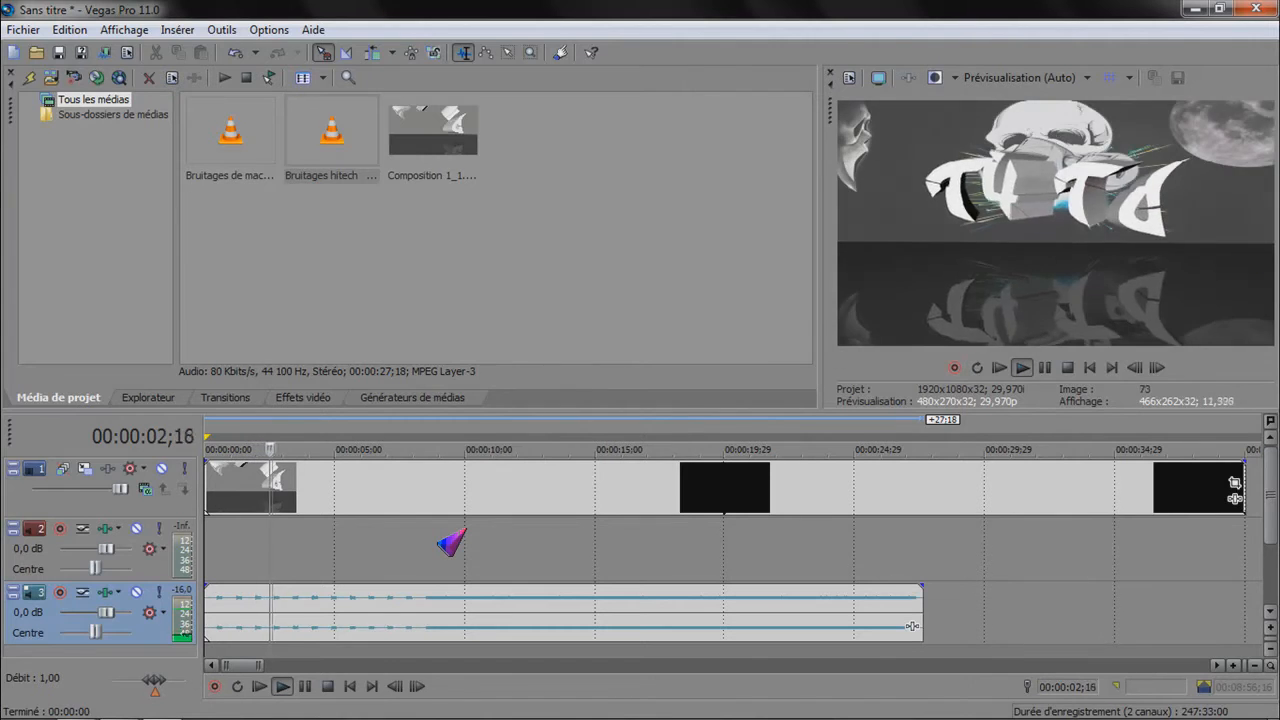
{"action": "key", "text": "space"}
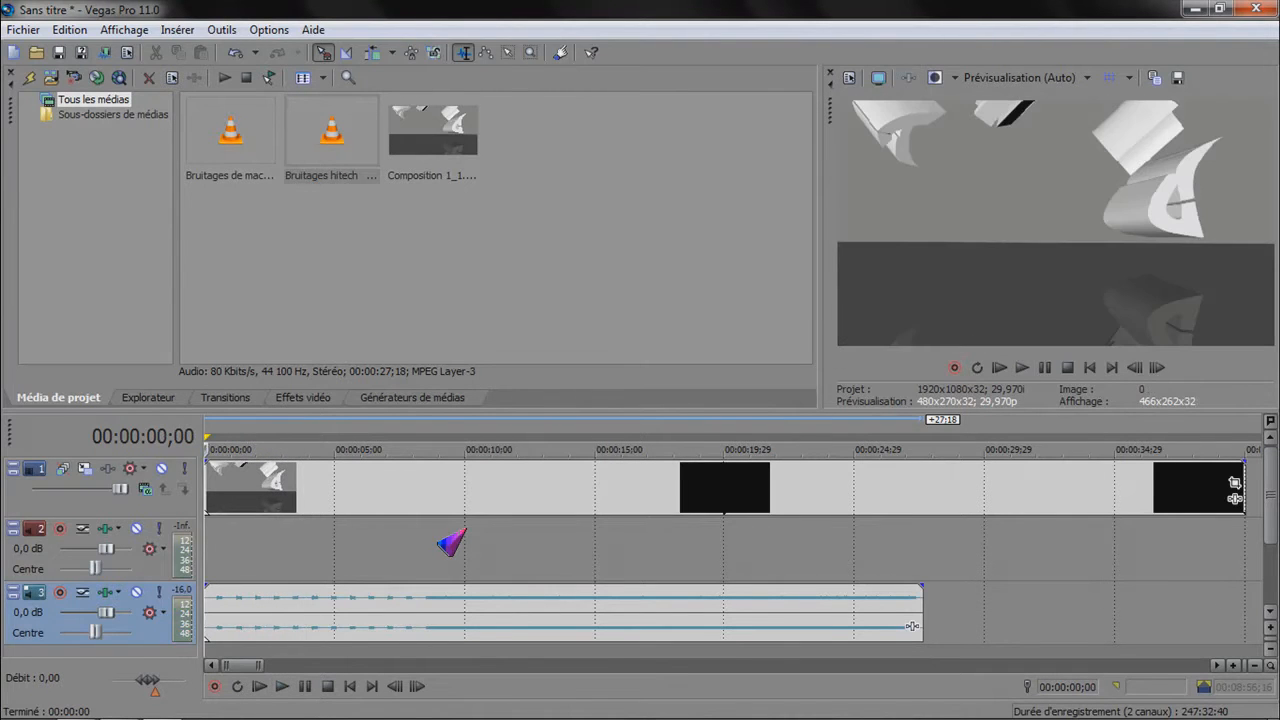
{"action": "key", "text": "space"}
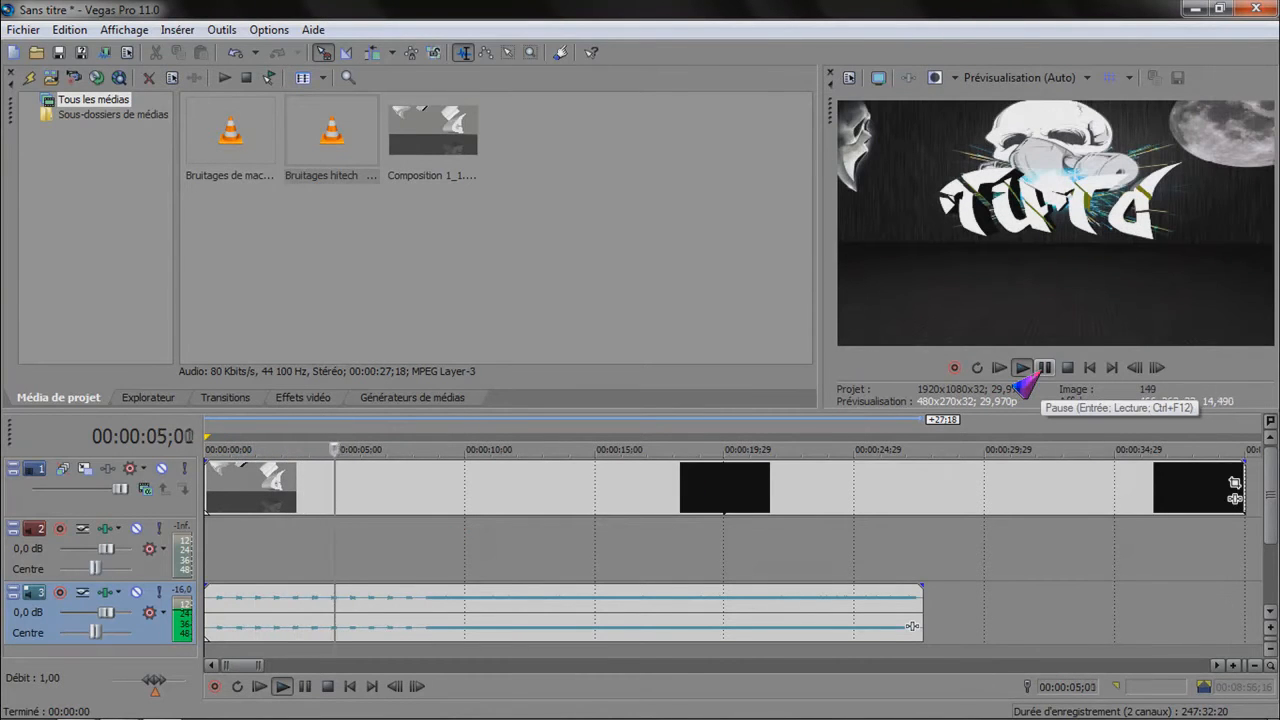
{"action": "left_click", "coordinate": [1037, 377]}
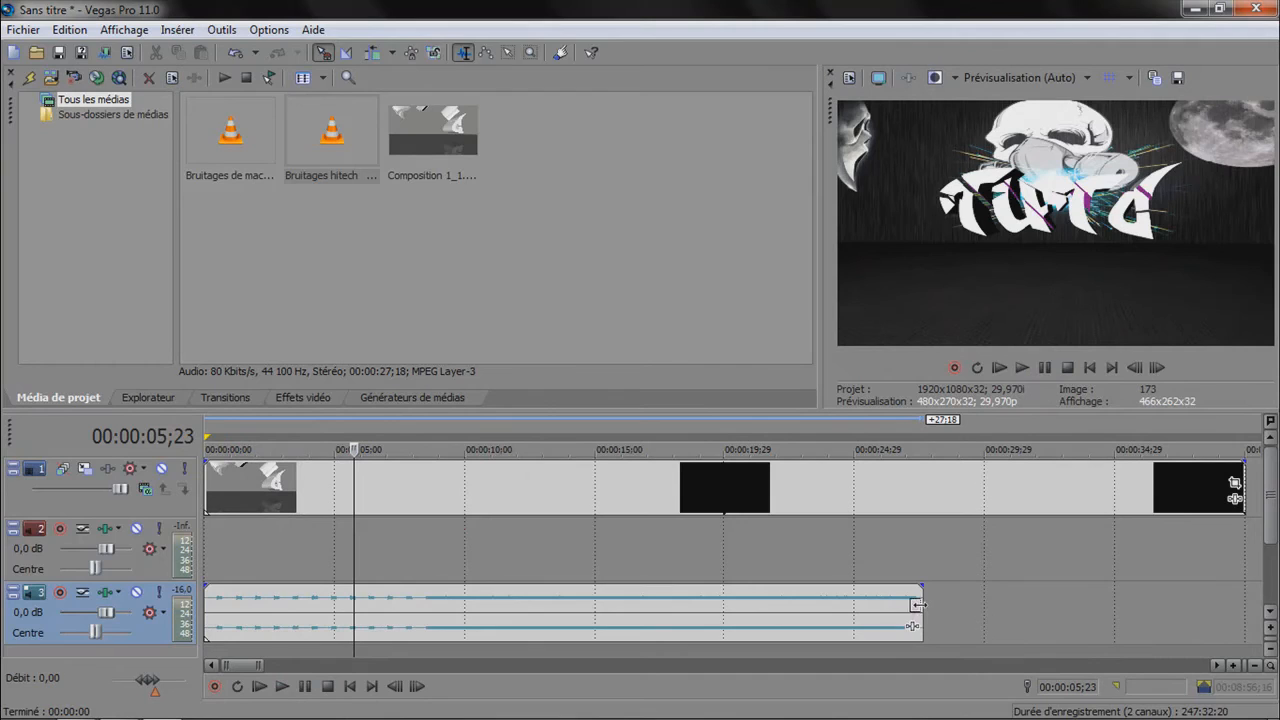
- Trim both ends of the Bruitages hitech clip to leave about 3 seconds and move it to the start of audio track 2
{"action": "left_click_drag", "start_coordinate": [920, 605], "coordinate": [449, 609]}
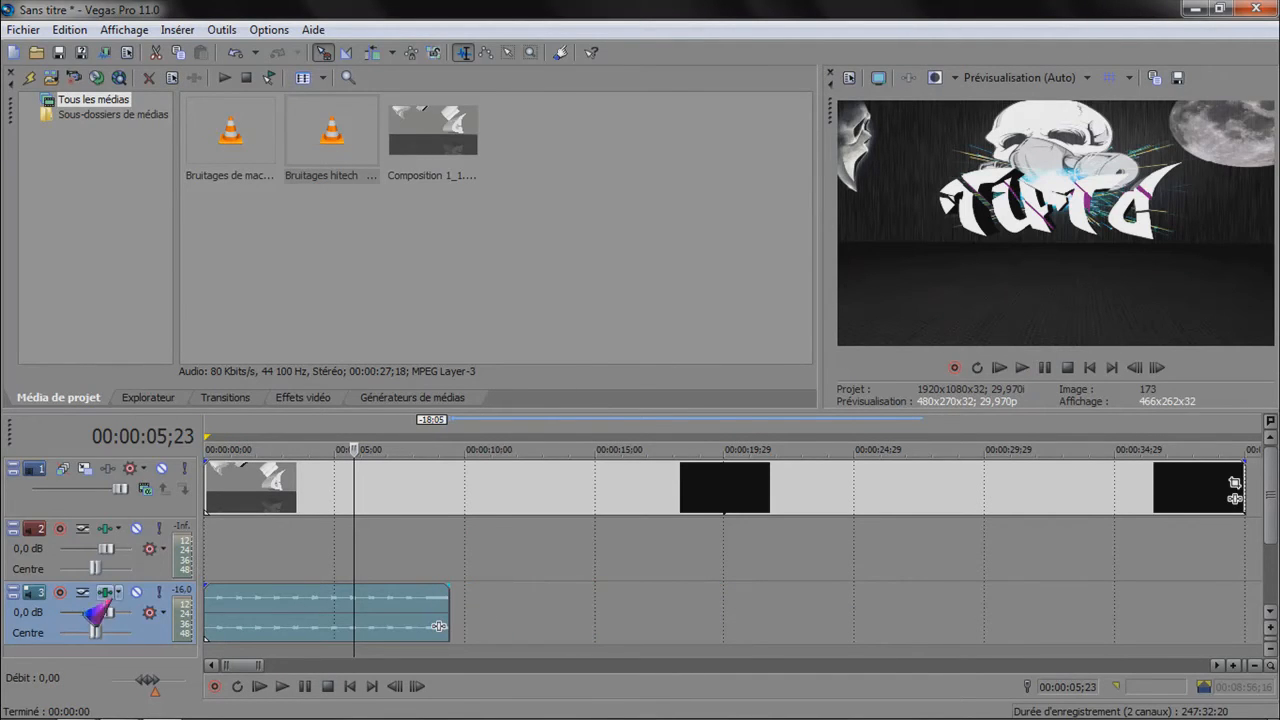
{"action": "left_click_drag", "start_coordinate": [205, 606], "coordinate": [389, 623]}
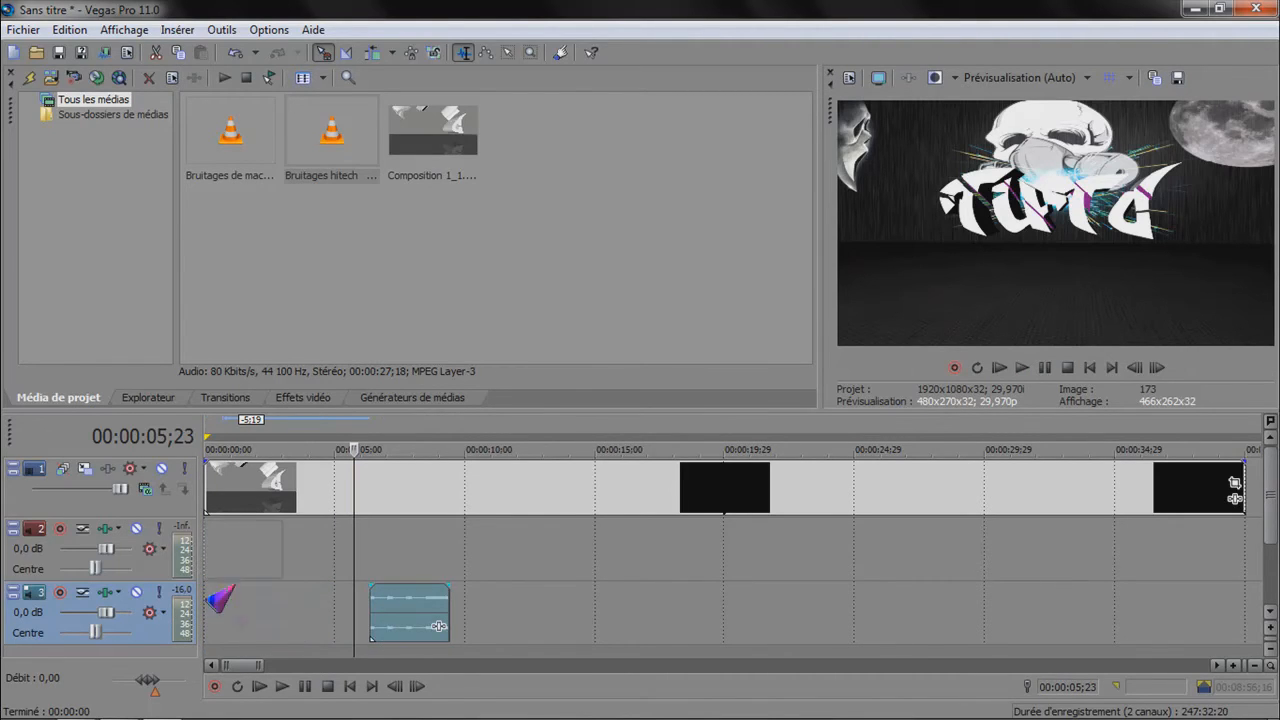
{"action": "left_click_drag", "start_coordinate": [227, 554], "coordinate": [198, 588]}
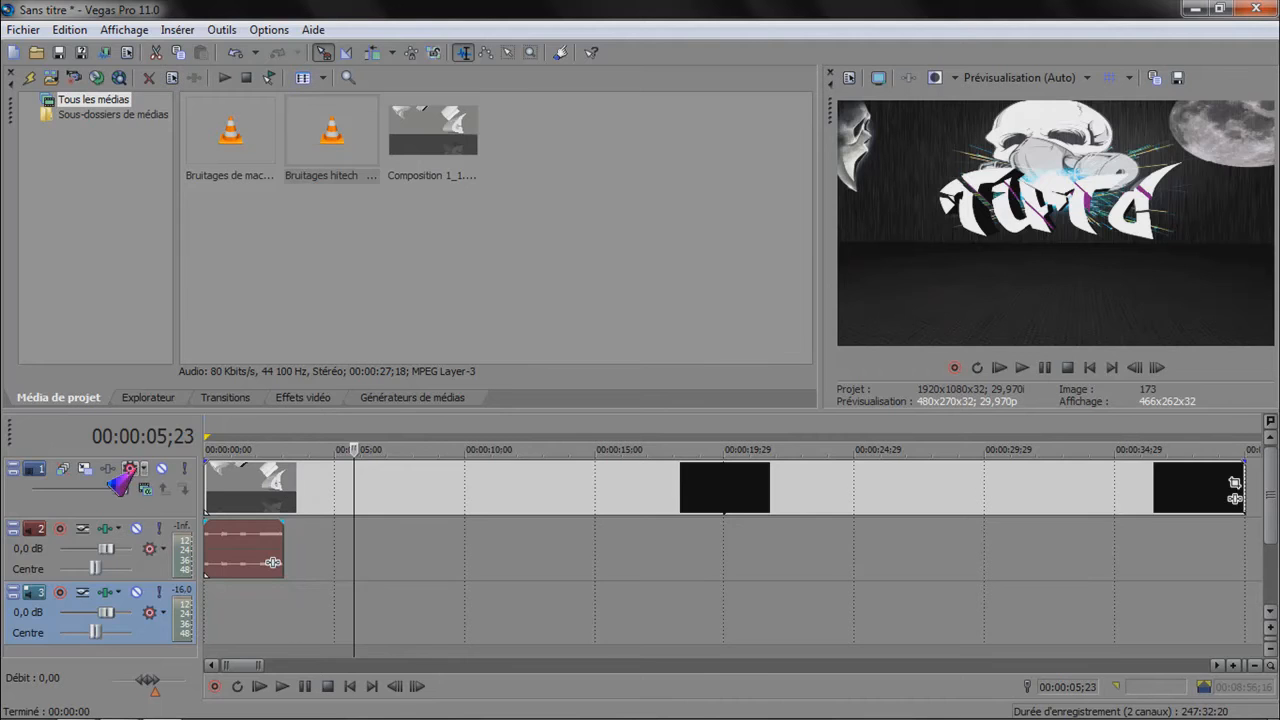
- Replay the intro from 00:00:00;00 several times to check how the trimmed sound on track 2 matches the title animation
{"action": "left_click", "coordinate": [205, 476]}
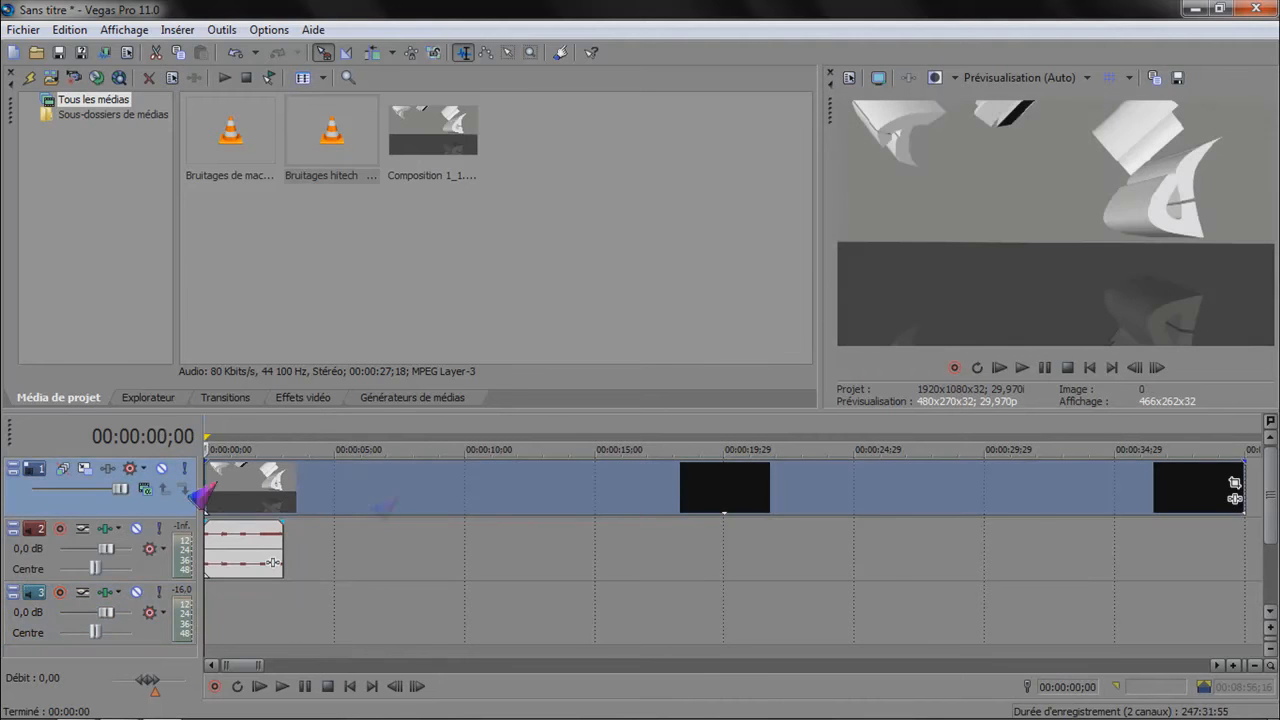
{"action": "left_click", "coordinate": [1022, 368]}
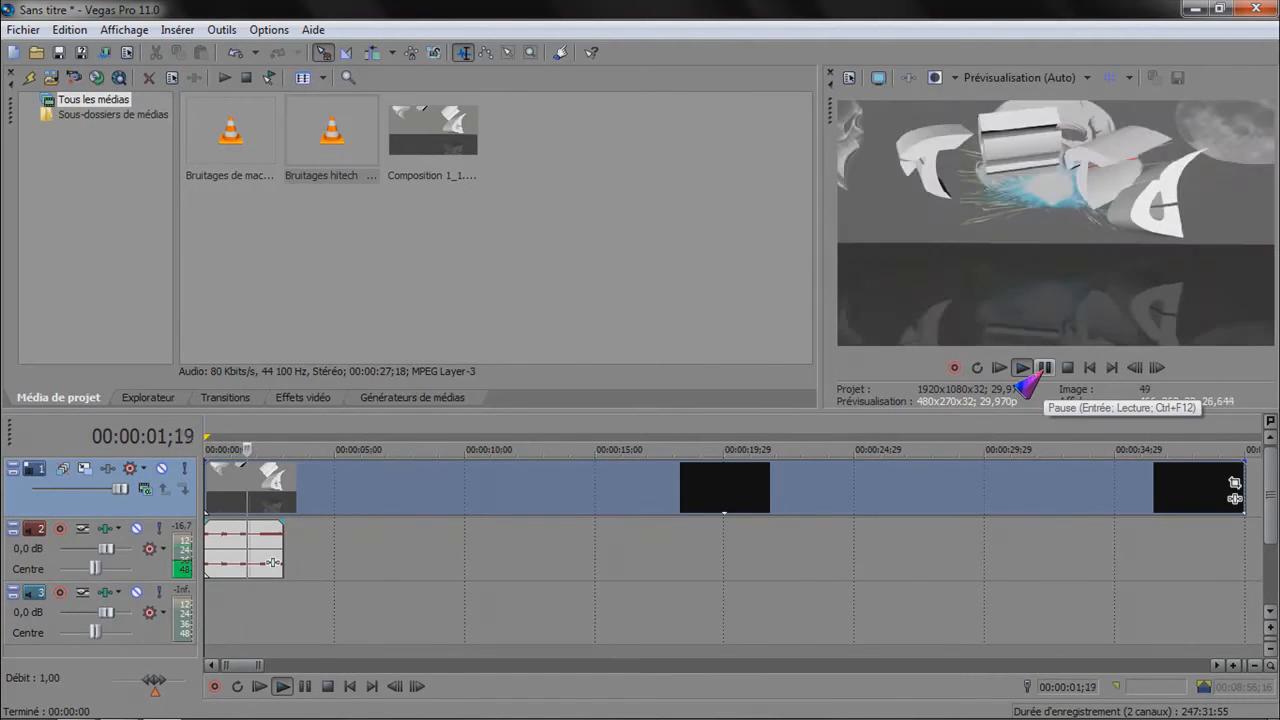
{"action": "left_click", "coordinate": [1040, 372]}
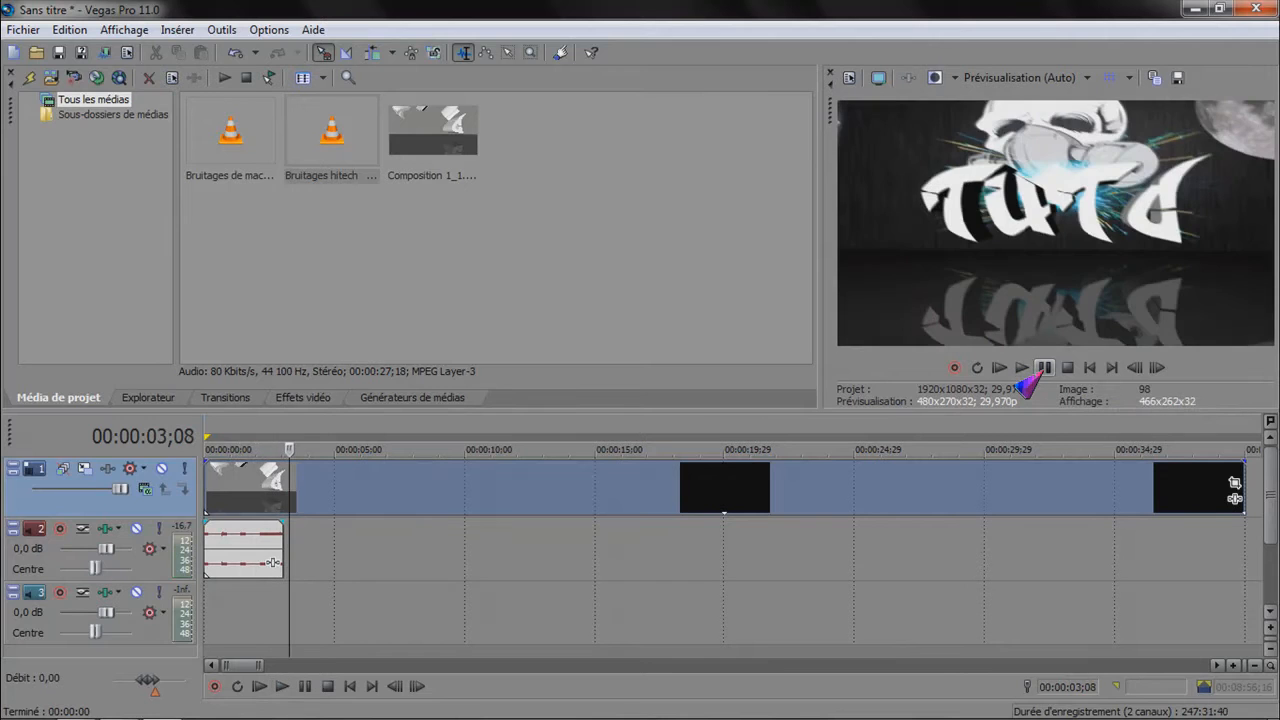
{"action": "left_click", "coordinate": [1020, 368]}
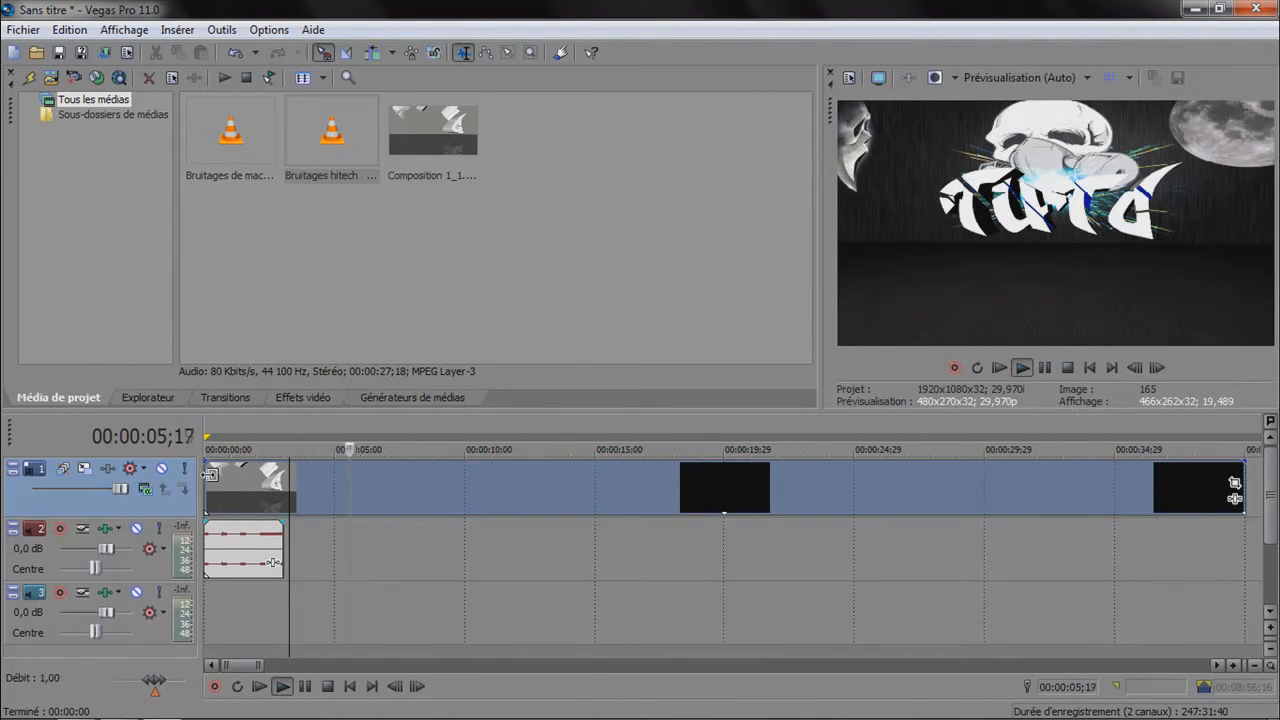
{"action": "left_click", "coordinate": [1022, 370]}
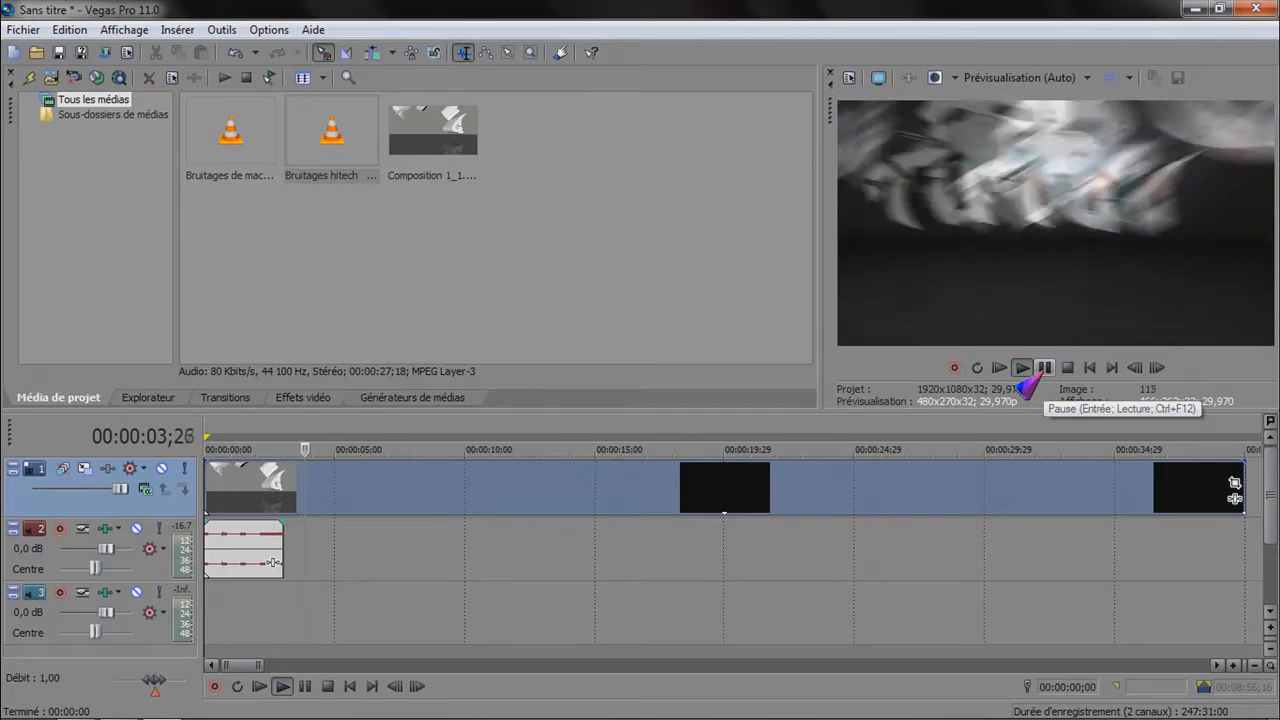
{"action": "left_click", "coordinate": [1040, 370]}
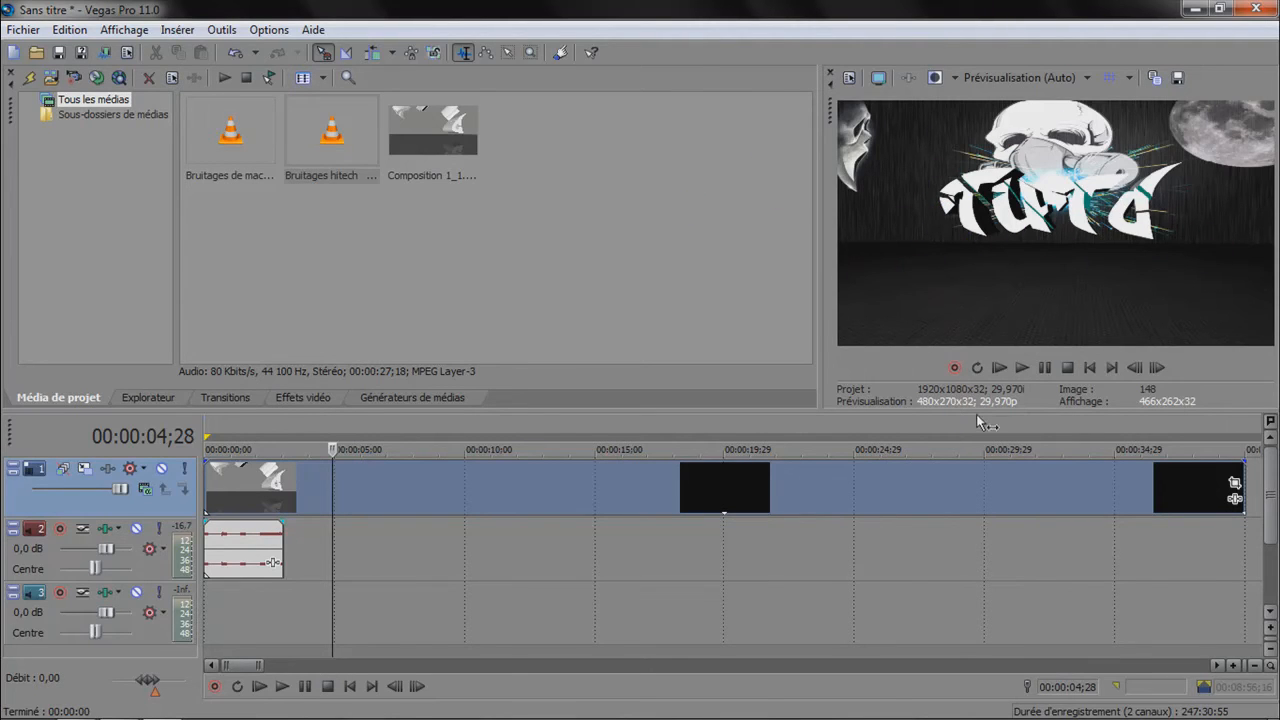
{"action": "left_click", "coordinate": [204, 536]}
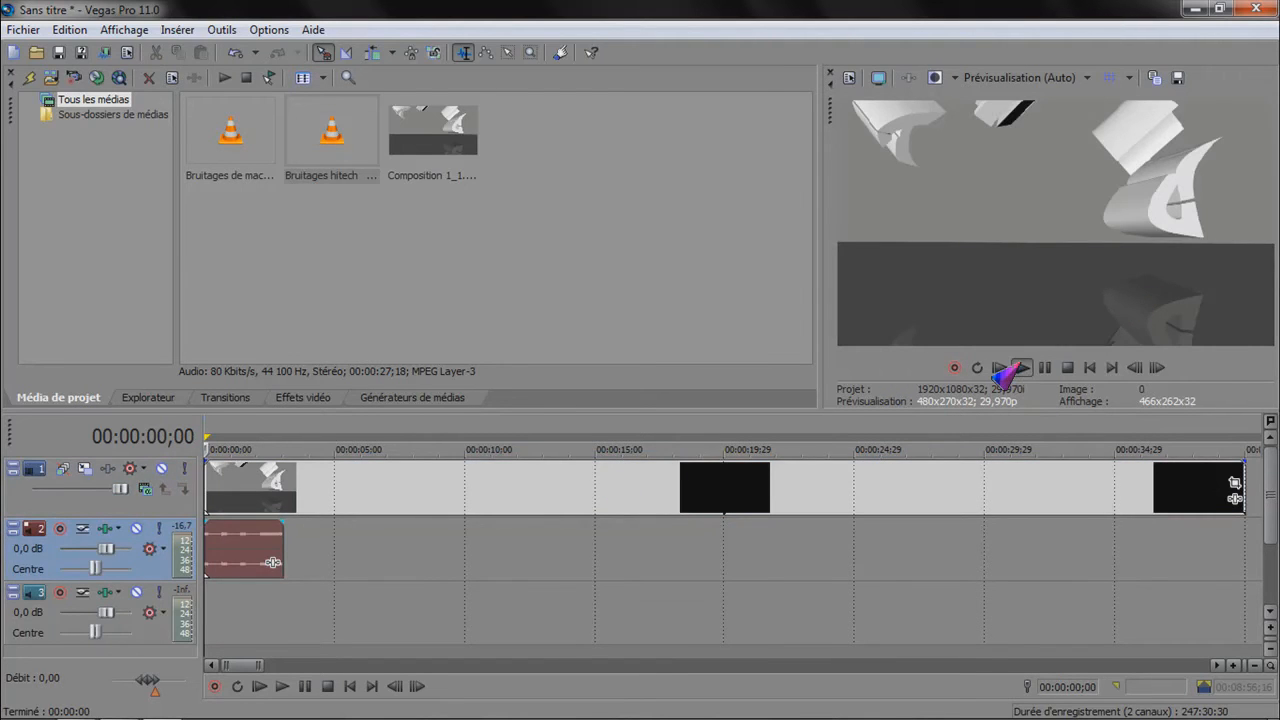
{"action": "left_click", "coordinate": [1021, 367]}
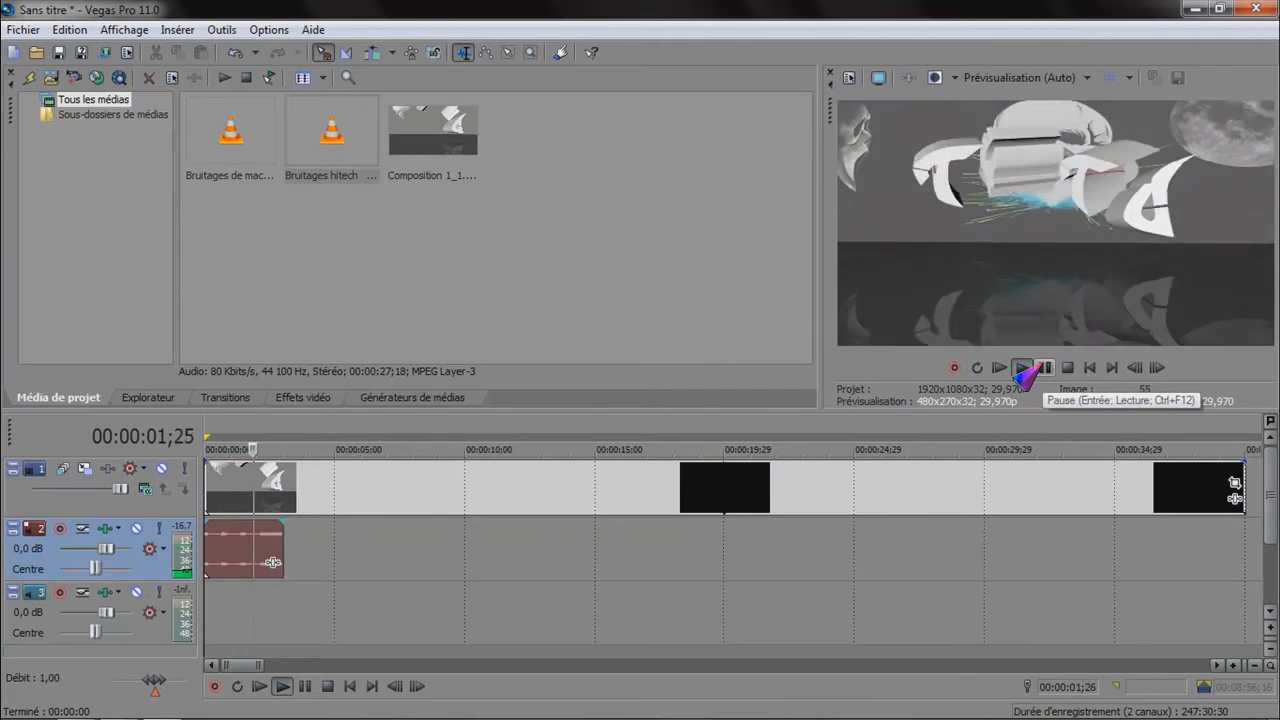
{"action": "left_click", "coordinate": [1040, 366]}
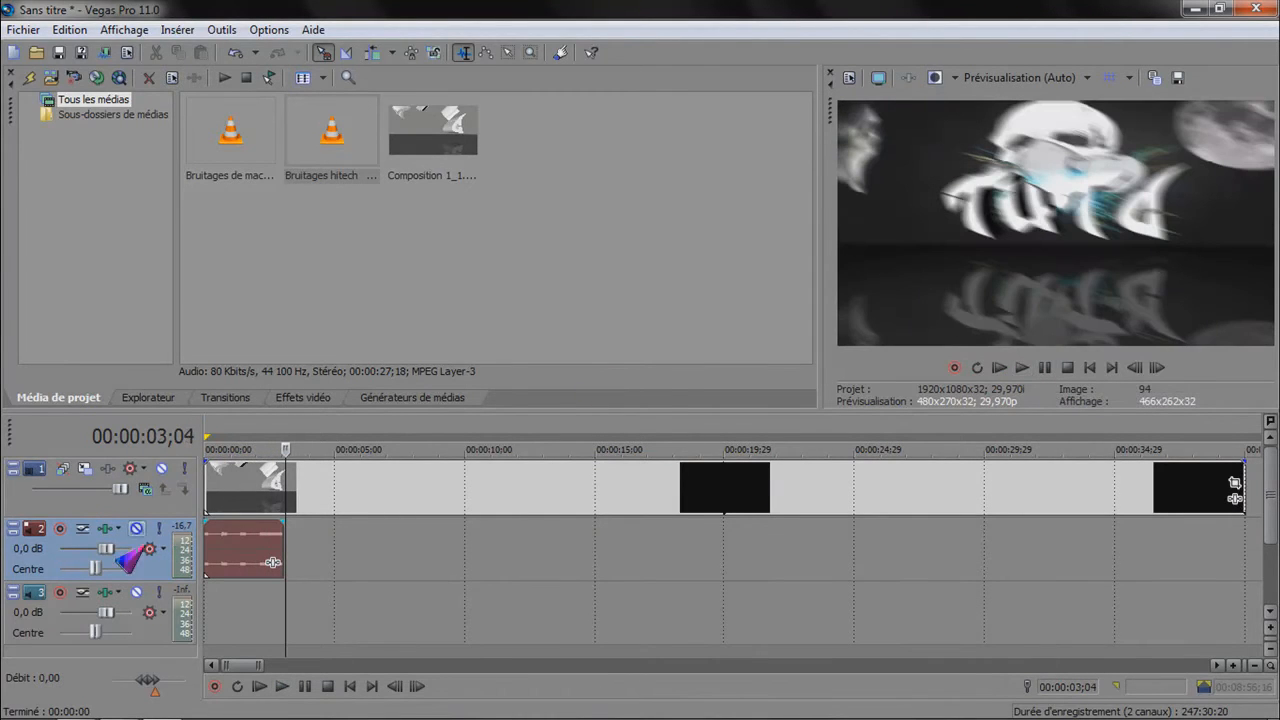
{"action": "mouse_move", "coordinate": [335, 718]}
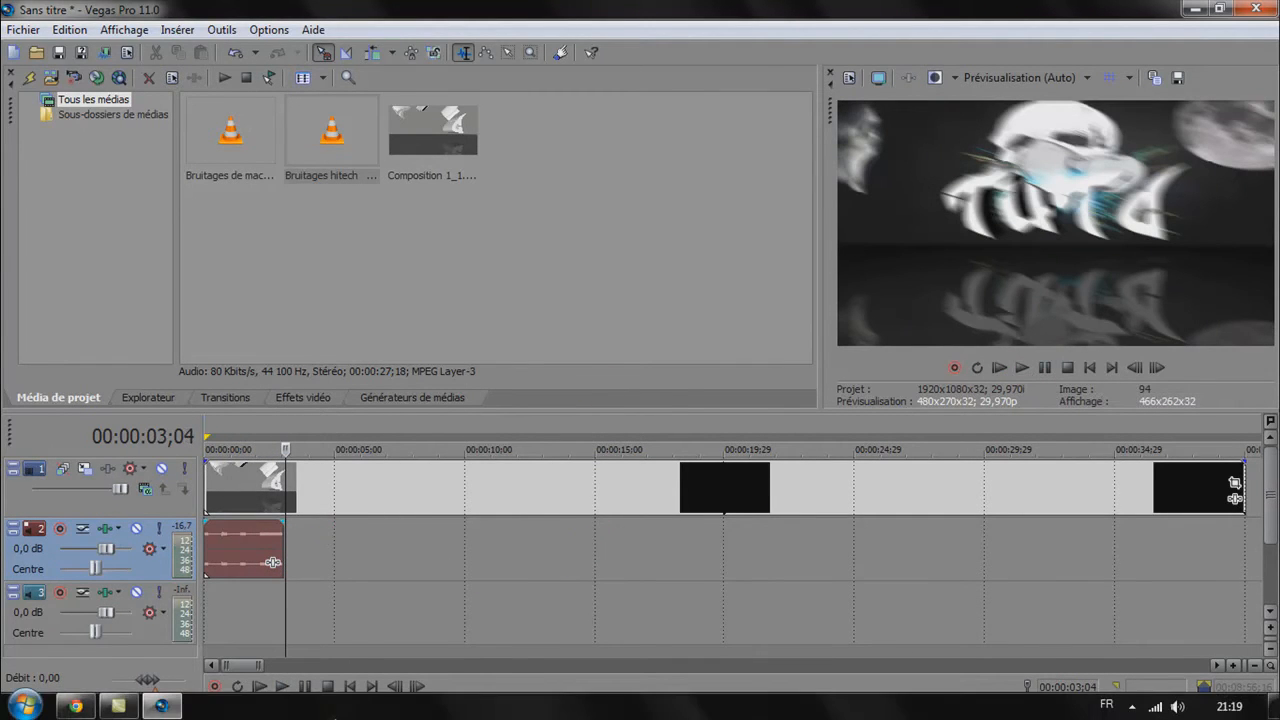
- Place the Bruitages de machines sound on track 3 starting at 00:00:03;04 and play it to about 14 seconds
{"action": "left_click_drag", "start_coordinate": [230, 130], "coordinate": [285, 625]}
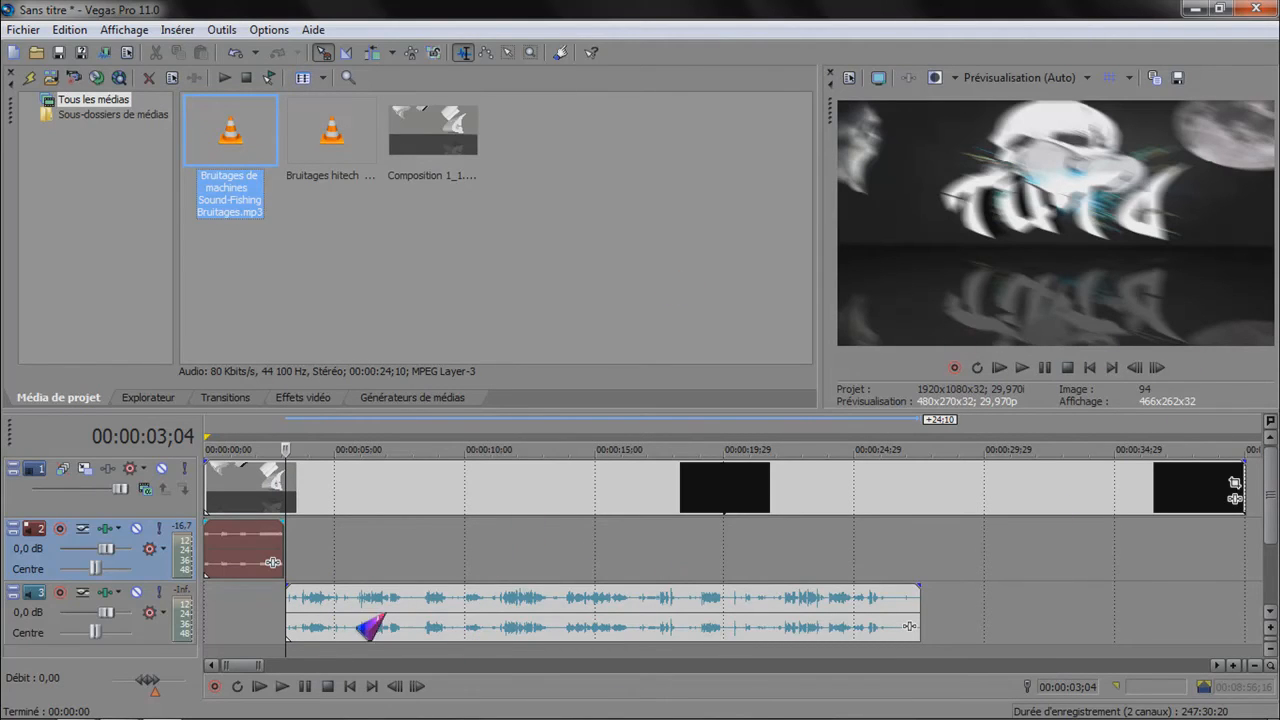
{"action": "left_click", "coordinate": [1021, 368]}
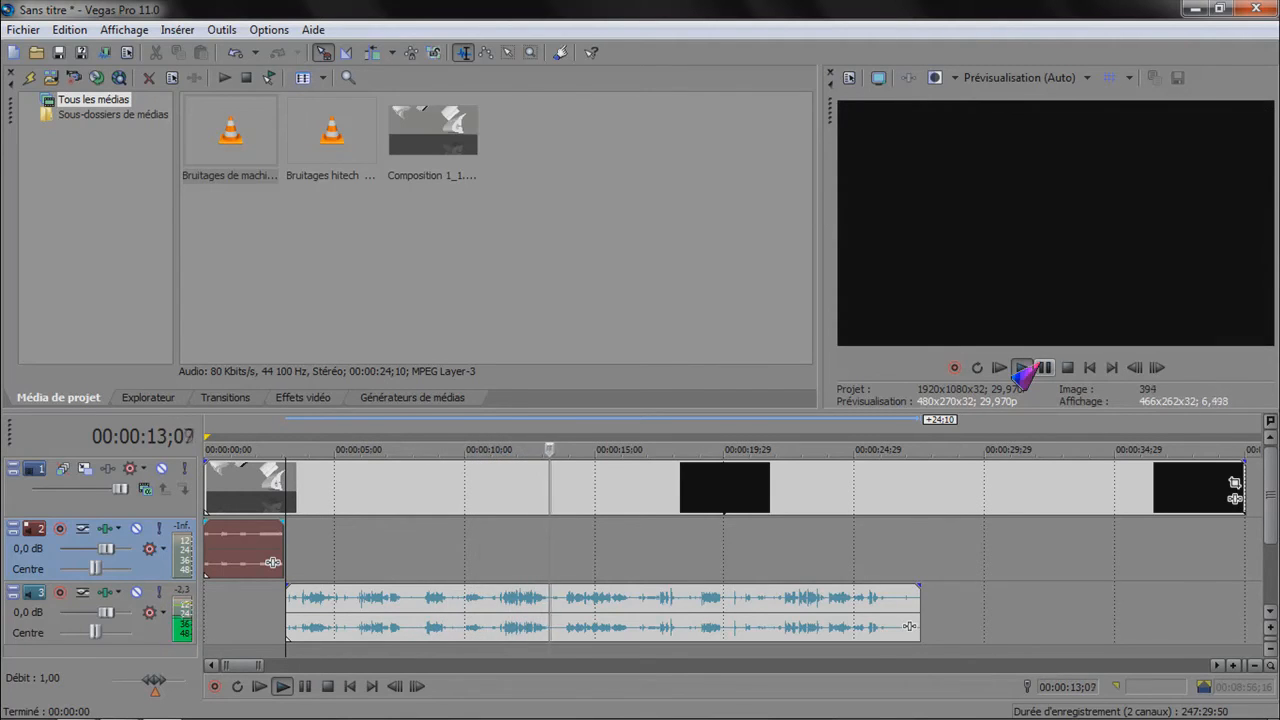
{"action": "left_click", "coordinate": [1022, 370]}
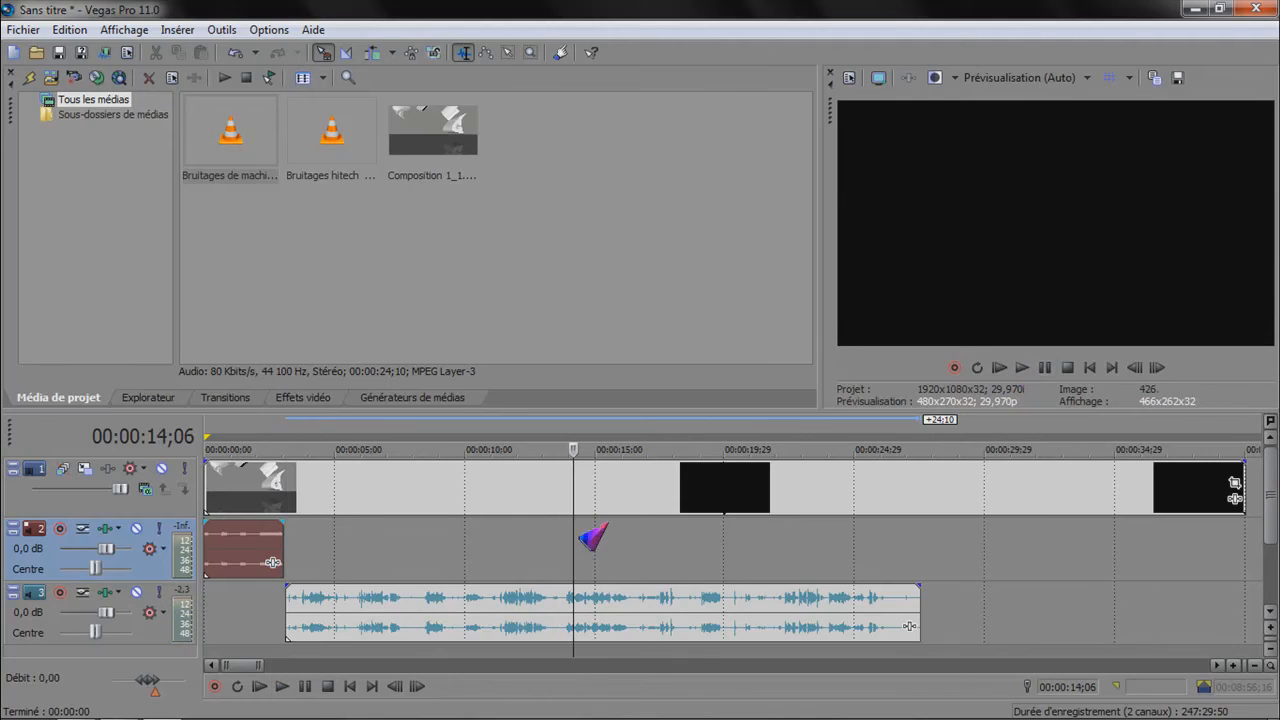
- Check the animation frames around 3 seconds and play the machine sound on track 3 from 00:00:11;09 to find a usable section
{"action": "left_click", "coordinate": [549, 602]}
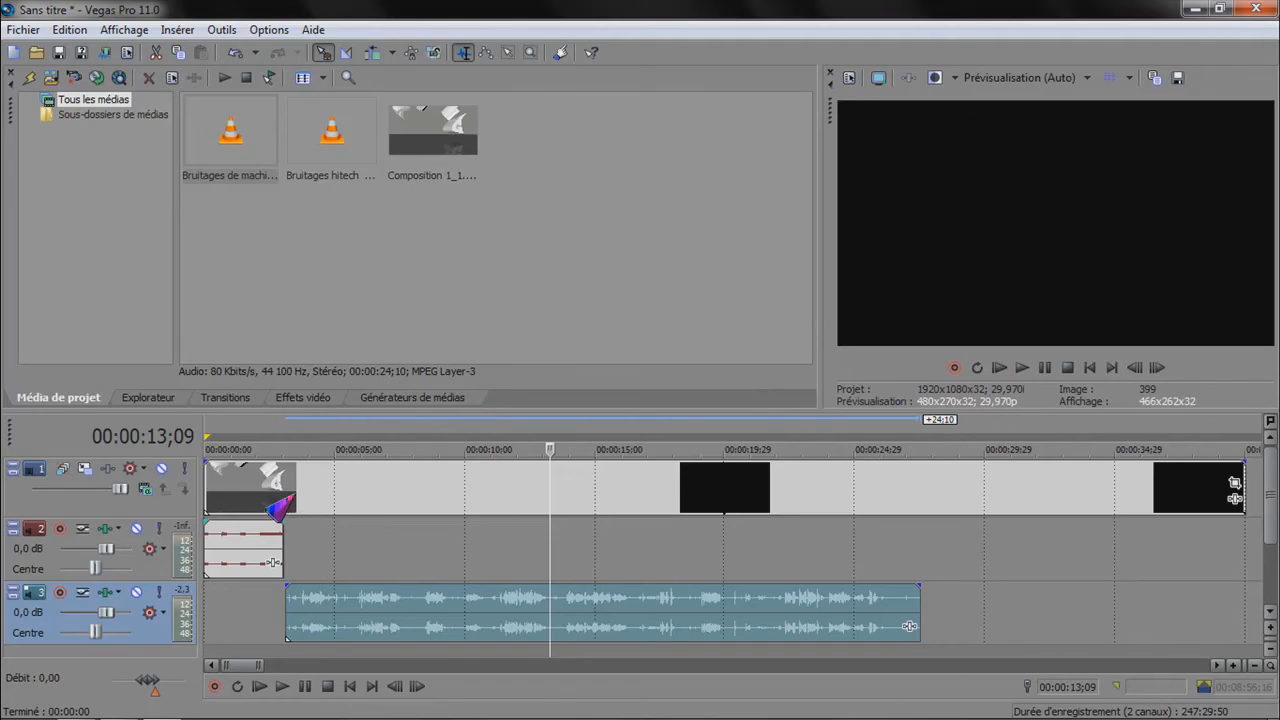
{"action": "left_click", "coordinate": [291, 500]}
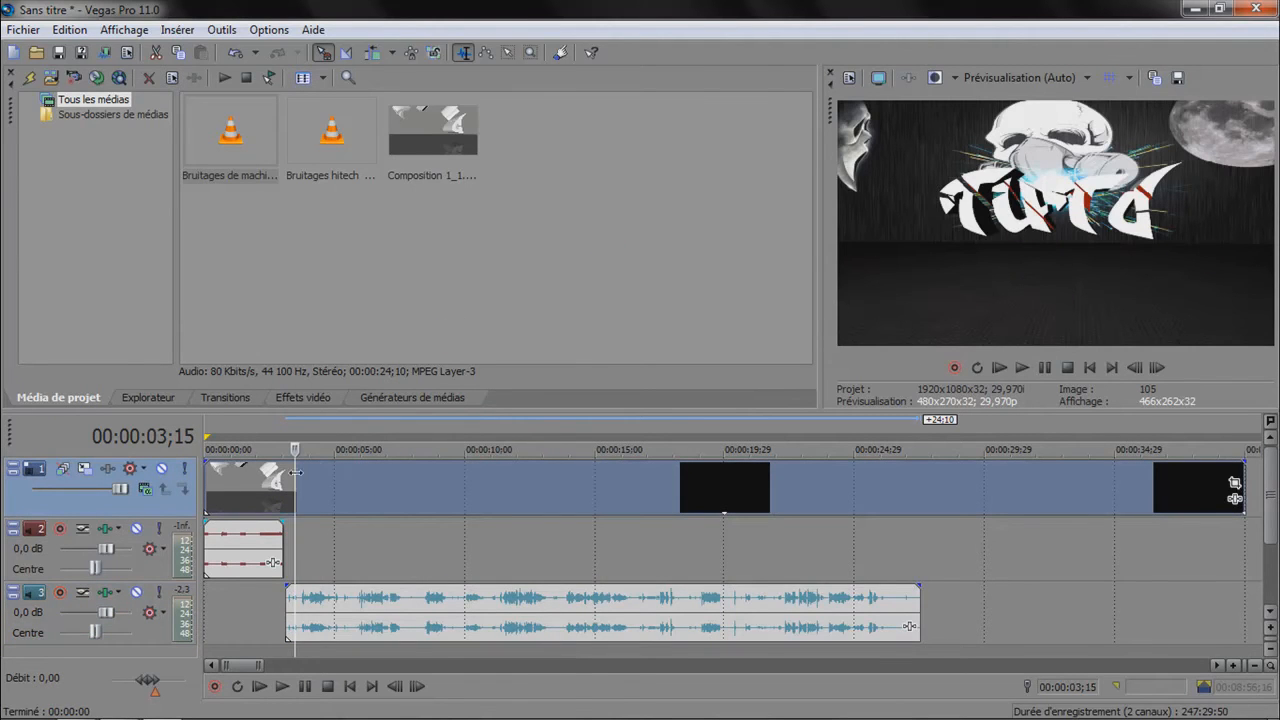
{"action": "left_click_drag", "start_coordinate": [295, 474], "coordinate": [283, 476]}
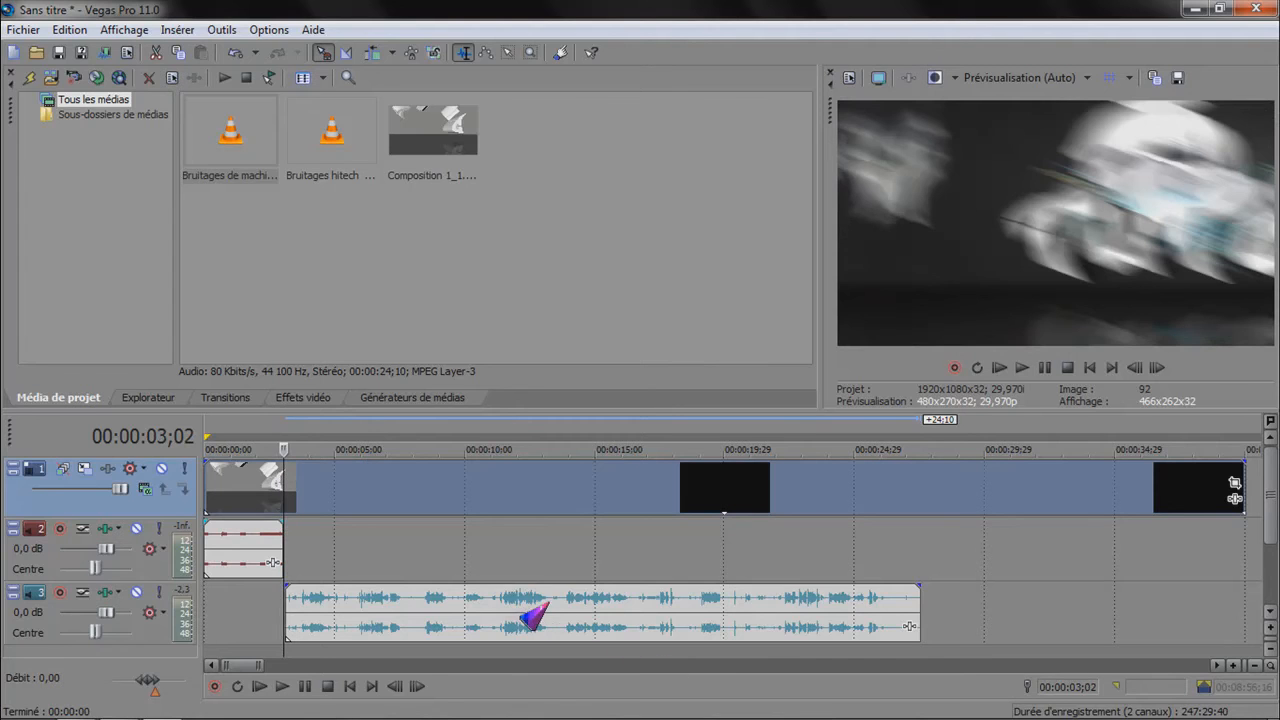
{"action": "left_click", "coordinate": [497, 605]}
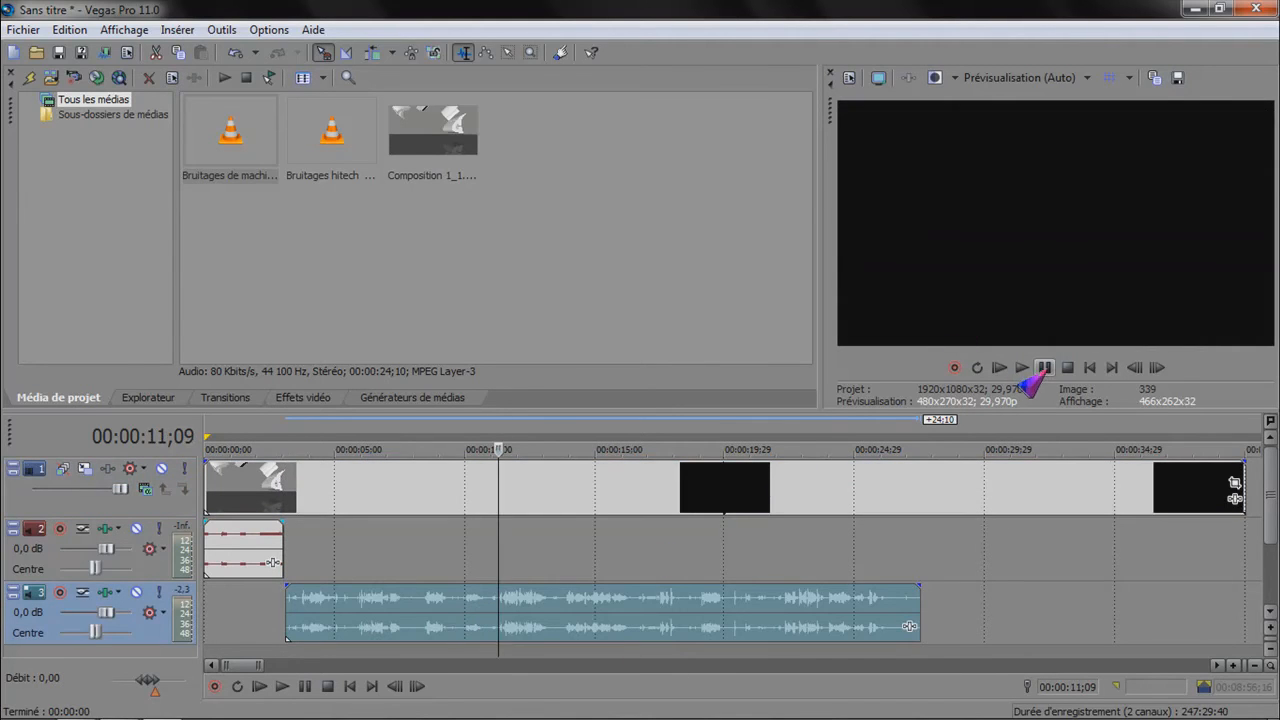
{"action": "left_click", "coordinate": [1021, 368]}
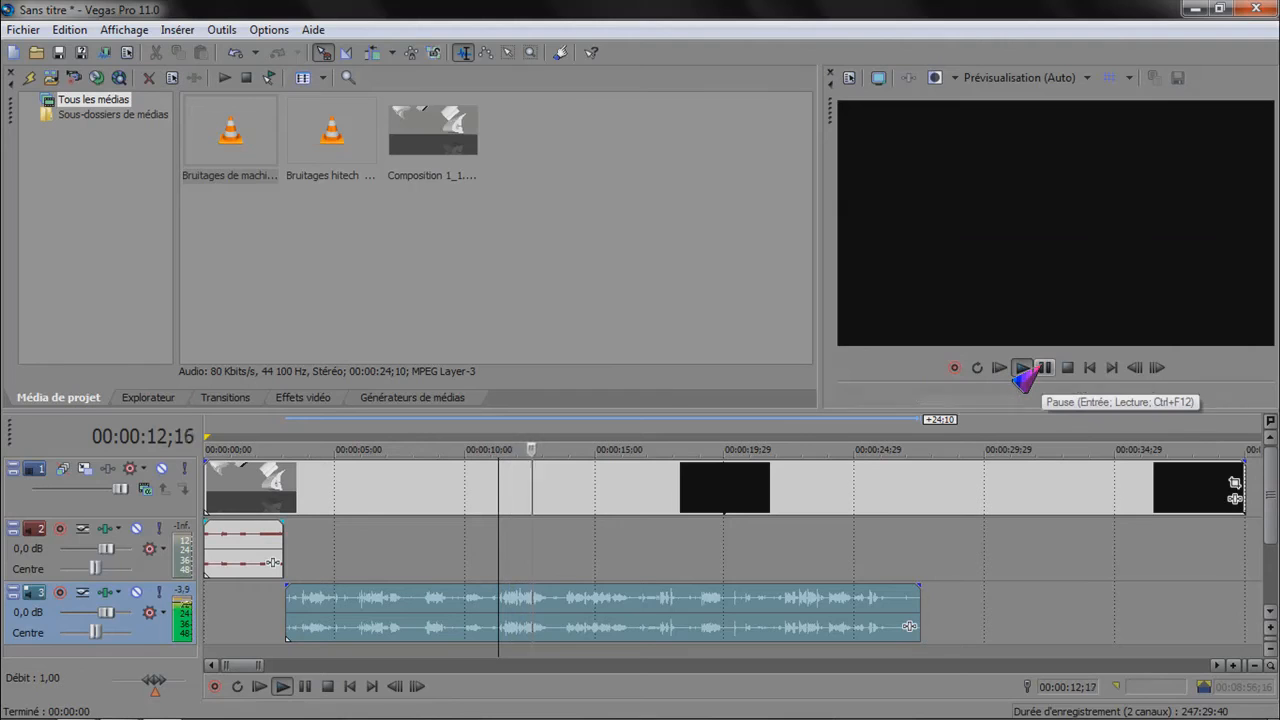
{"action": "left_click", "coordinate": [1043, 368]}
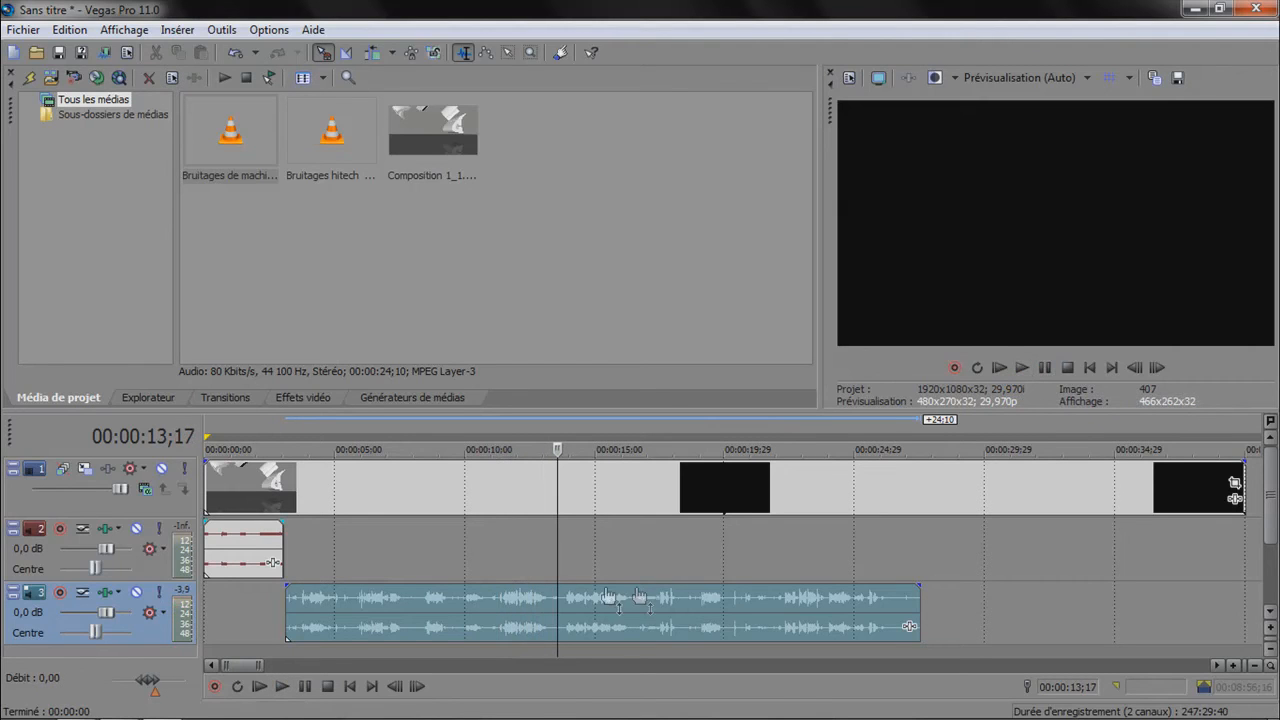
- Split the machine sound on track 3 at 00:00:13;09 and at 00:00:11;14 to isolate the section between
{"action": "left_click", "coordinate": [550, 605]}
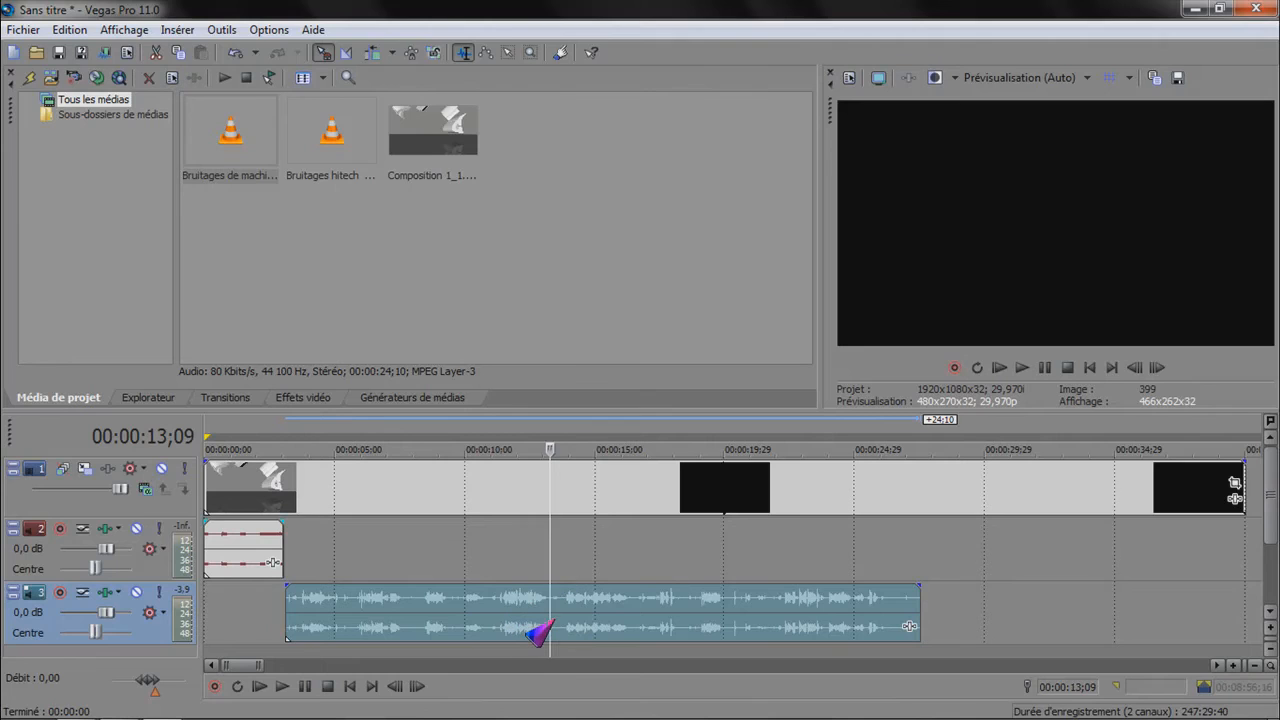
{"action": "key", "text": "s"}
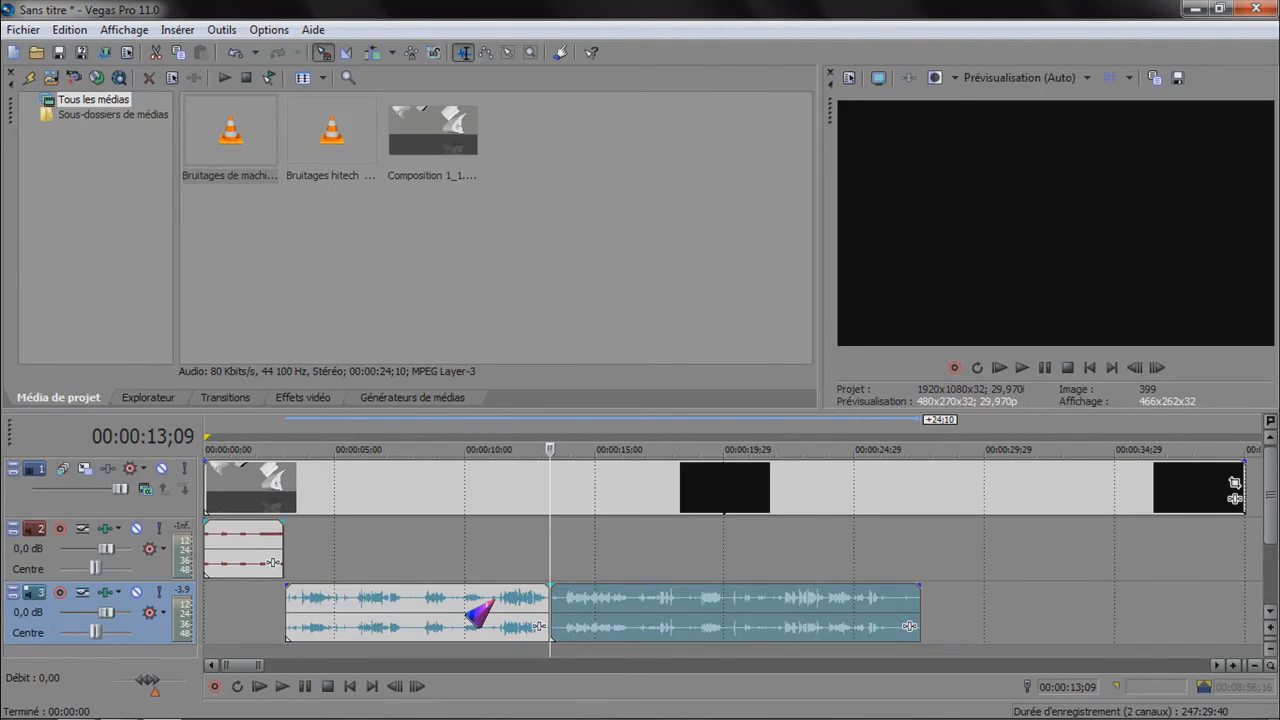
{"action": "left_click", "coordinate": [496, 600]}
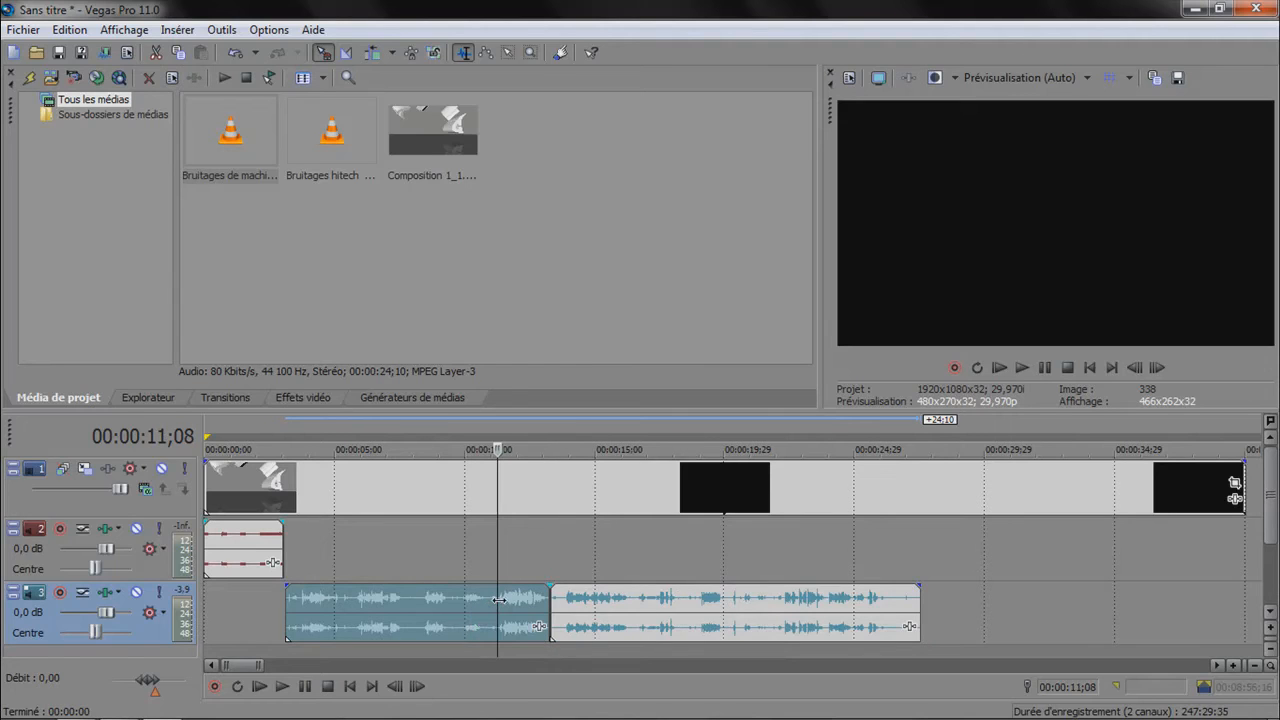
{"action": "left_click", "coordinate": [502, 601]}
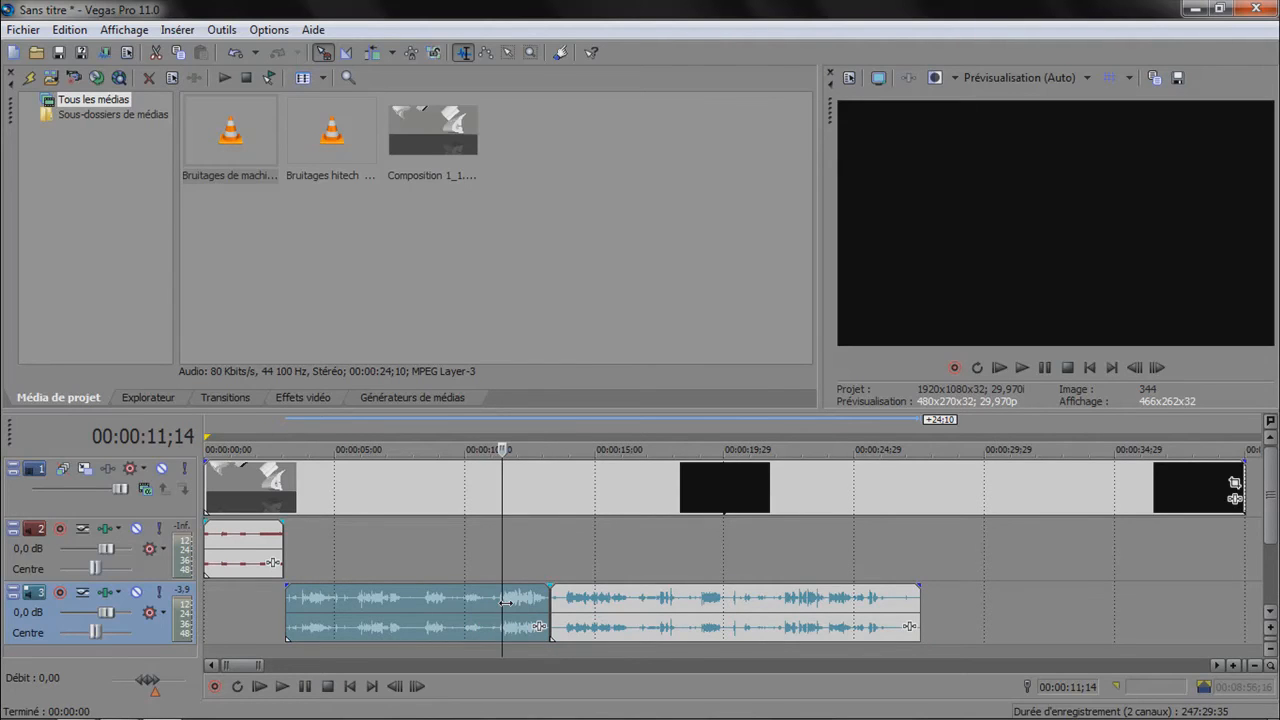
{"action": "key", "text": "s"}
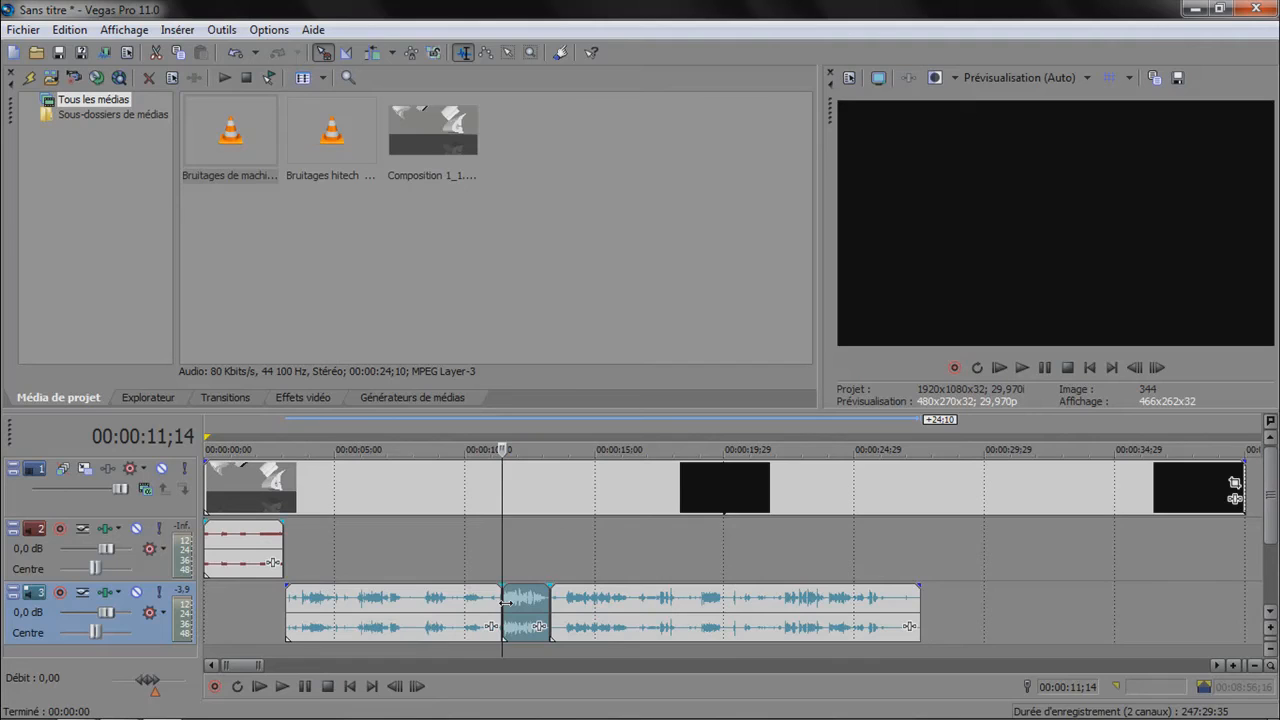
- Move the isolated machine sound section to track 2 directly after the hitech clip and play from 00:00:02;24
{"action": "left_click_drag", "start_coordinate": [511, 628], "coordinate": [470, 551]}
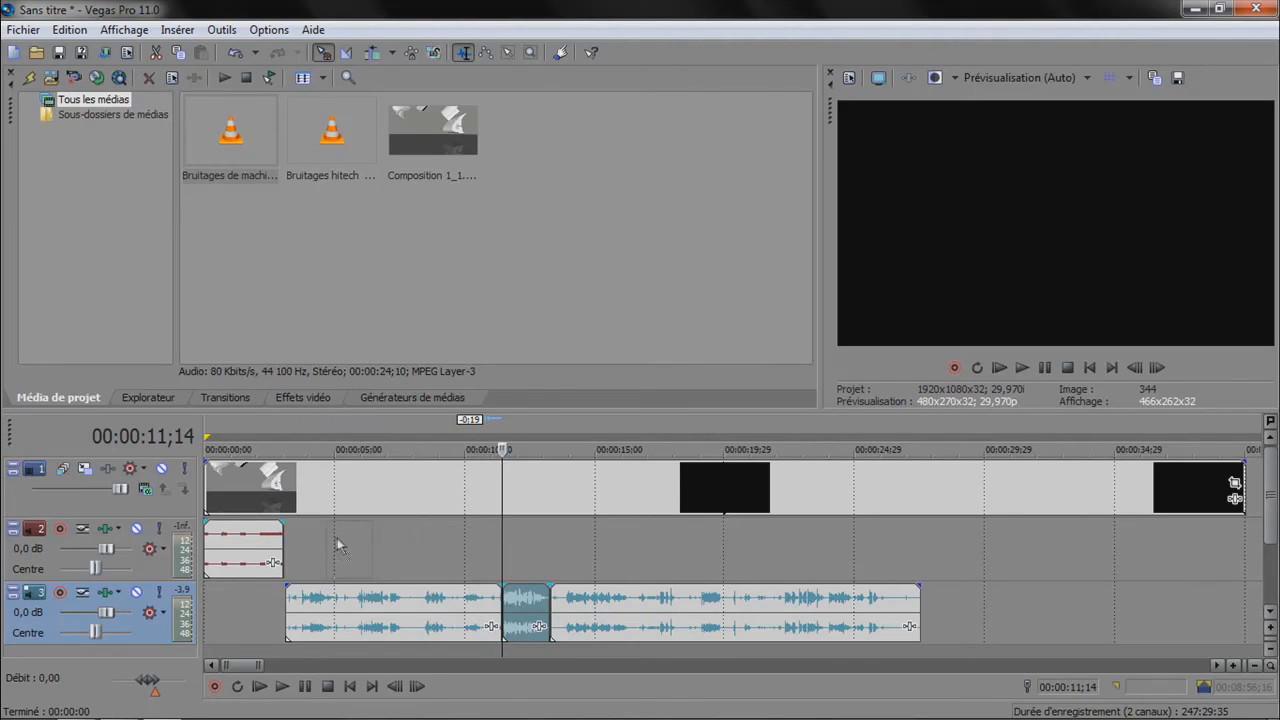
{"action": "left_click_drag", "start_coordinate": [298, 556], "coordinate": [292, 557]}
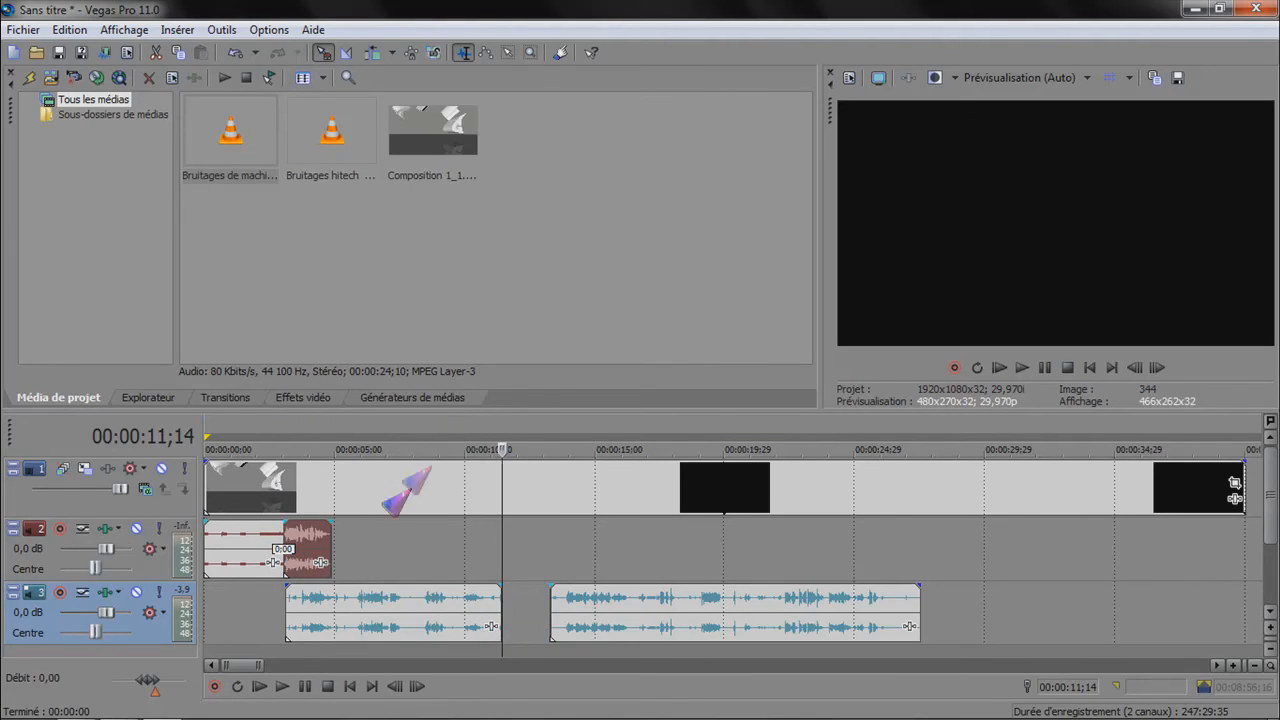
{"action": "left_click", "coordinate": [277, 505]}
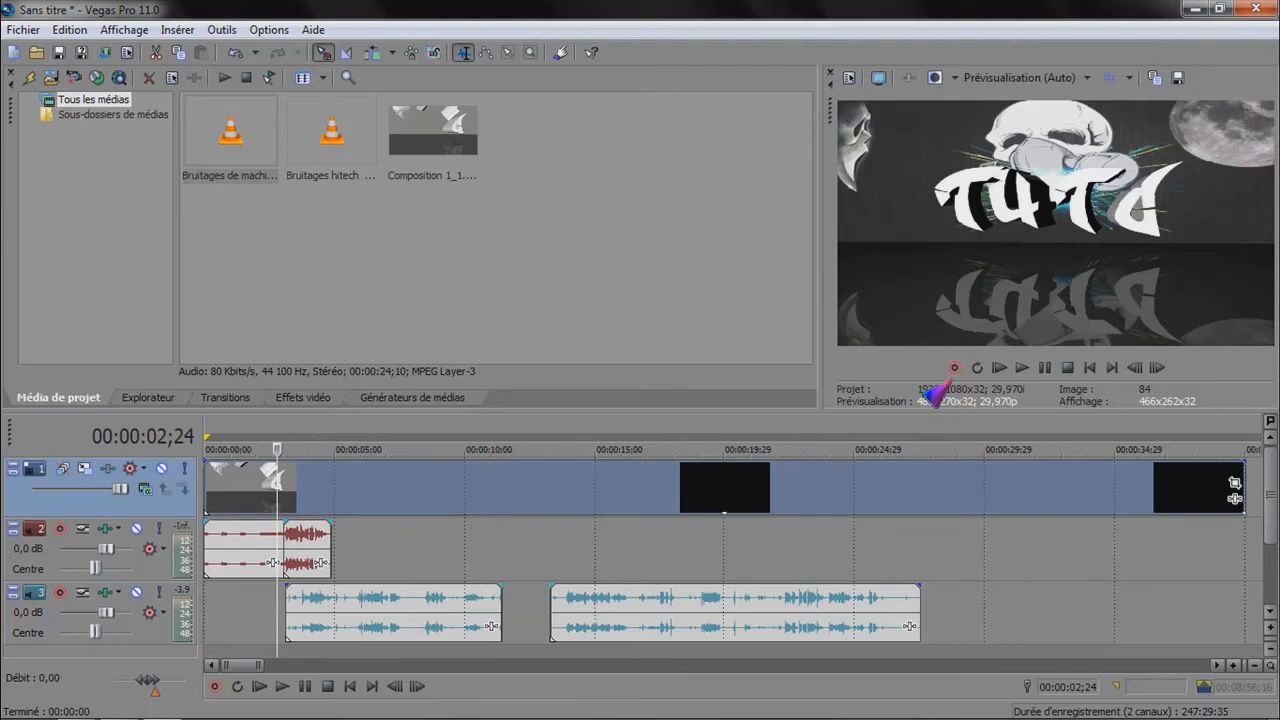
{"action": "left_click", "coordinate": [1019, 368]}
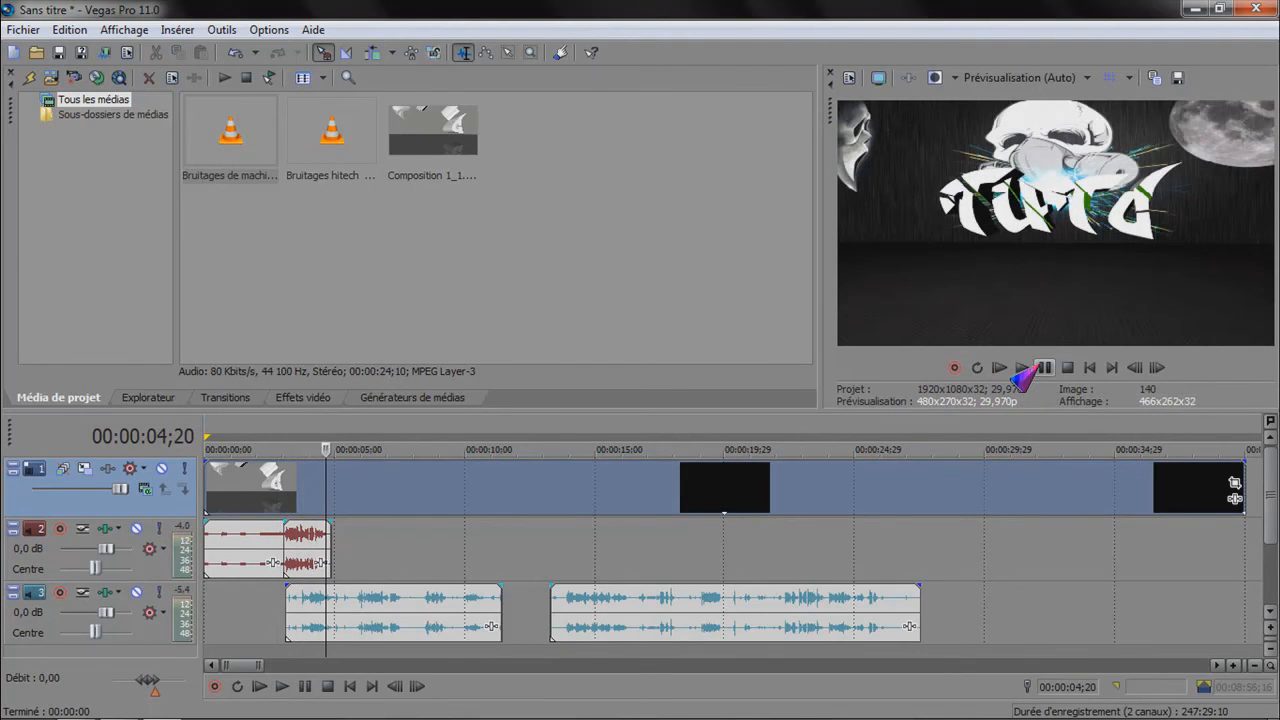
- Shift both leftover machine sound clips further along track 3 and play the second one from 00:00:23;24
{"action": "left_click_drag", "start_coordinate": [365, 625], "coordinate": [405, 622]}
{"action": "left_click_drag", "start_coordinate": [589, 623], "coordinate": [876, 628]}
{"action": "left_click_drag", "start_coordinate": [395, 623], "coordinate": [590, 628]}
{"action": "left_click", "coordinate": [826, 606]}
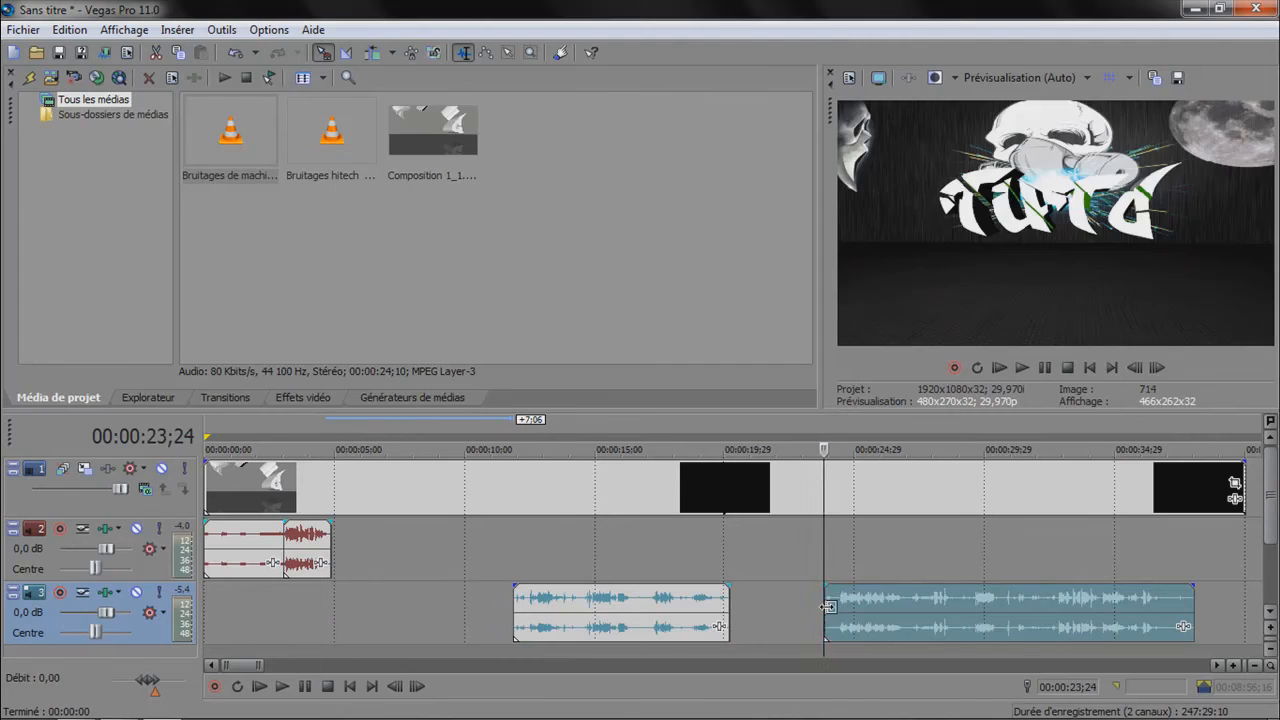
{"action": "left_click", "coordinate": [1022, 368]}
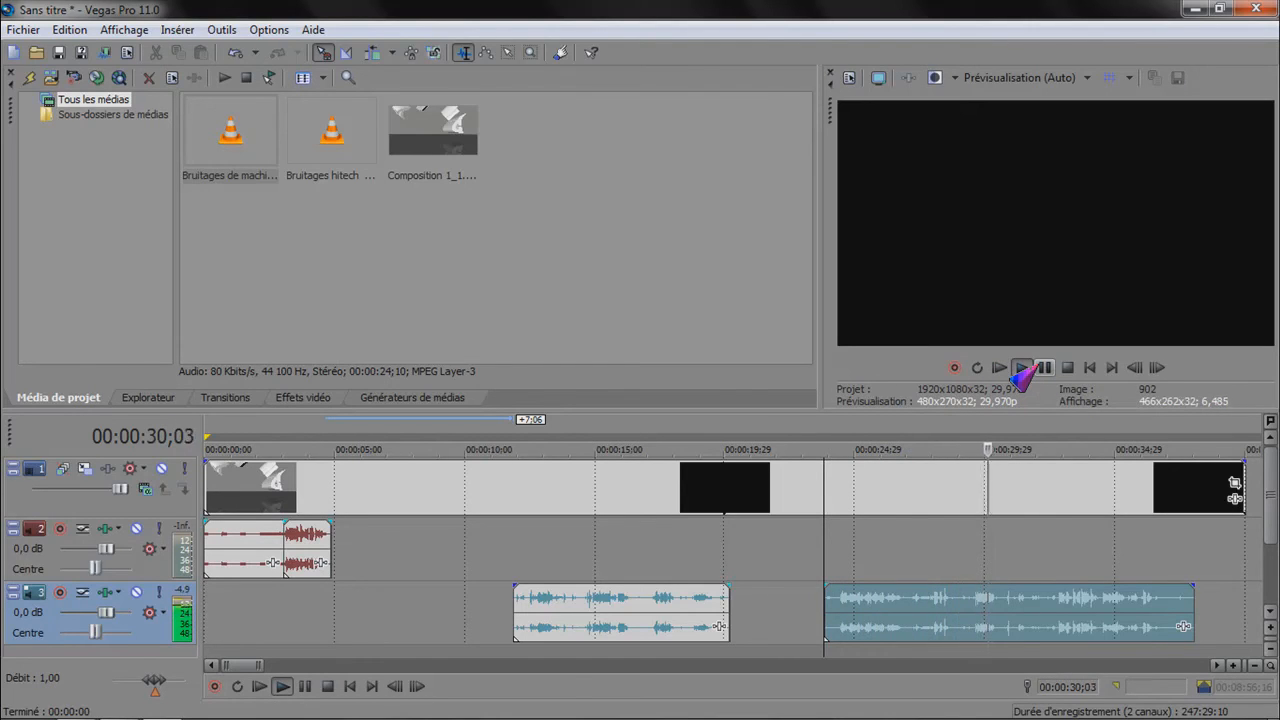
{"action": "left_click", "coordinate": [1036, 367]}
- Split the second machine sound clip on track 3 at 00:00:30;09 and at 00:00:29;18 to isolate a short section
{"action": "left_click", "coordinate": [991, 607]}
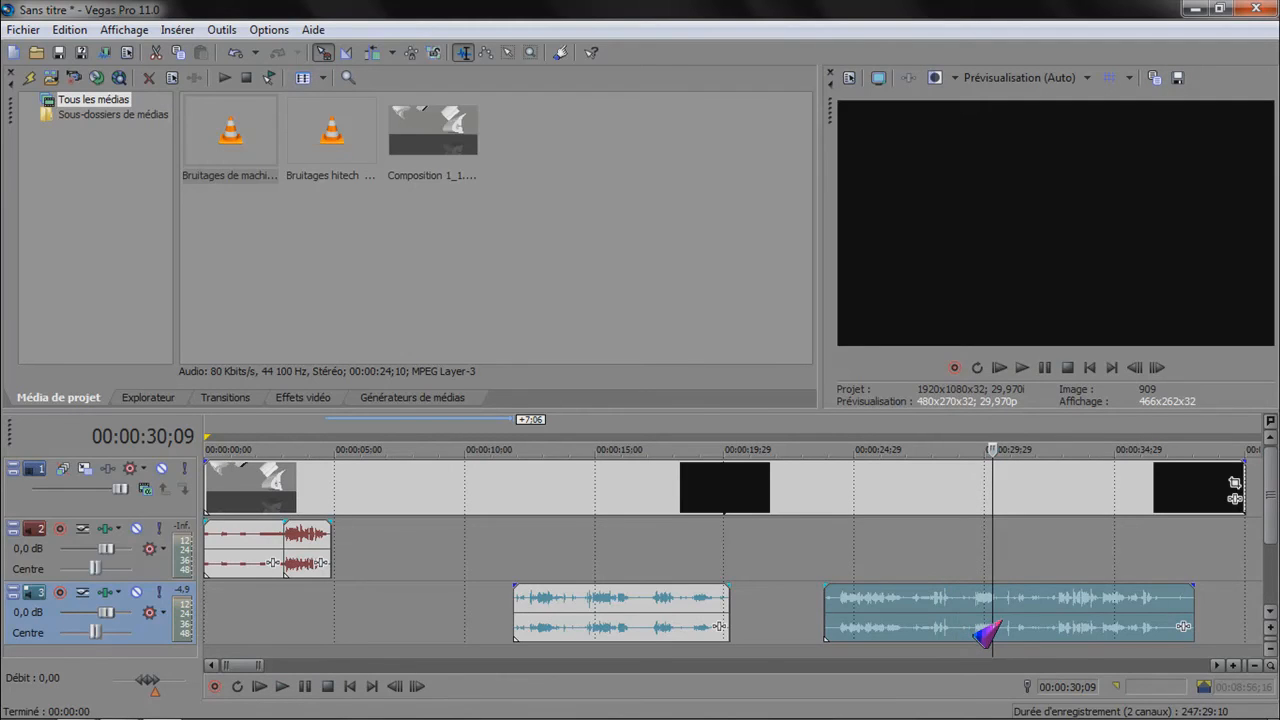
{"action": "key", "text": "s"}
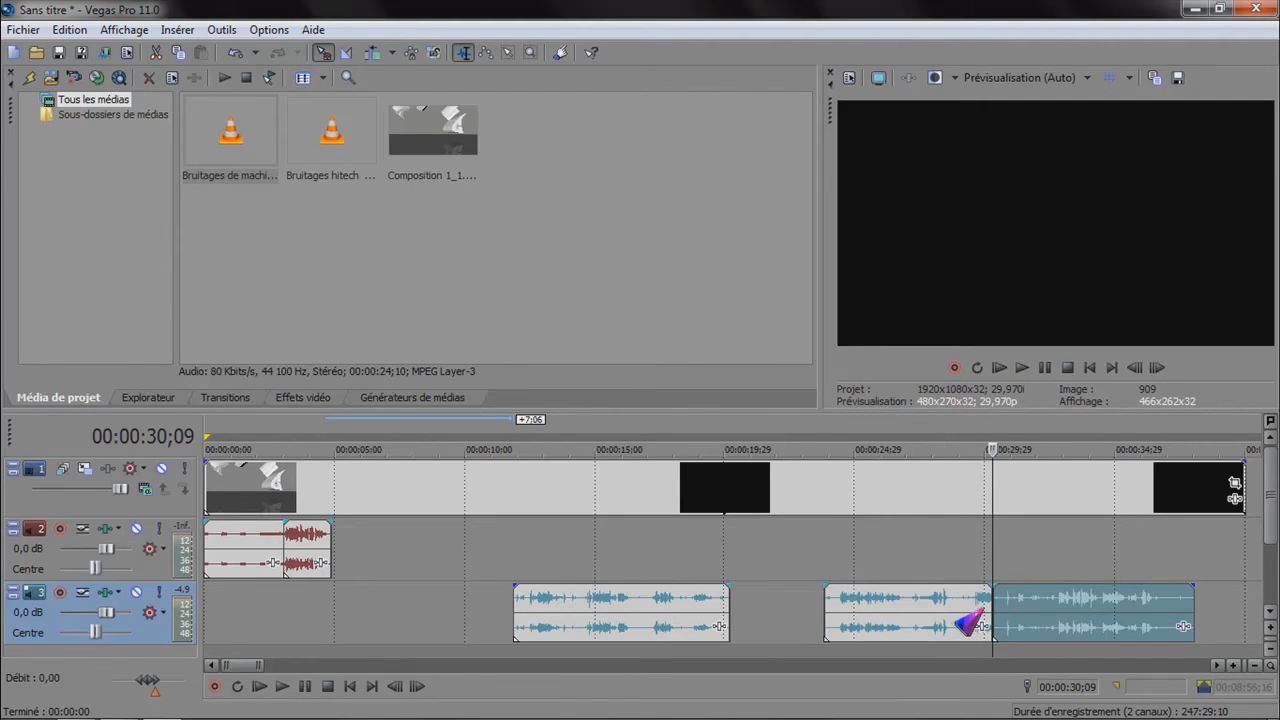
{"action": "left_click", "coordinate": [974, 613]}
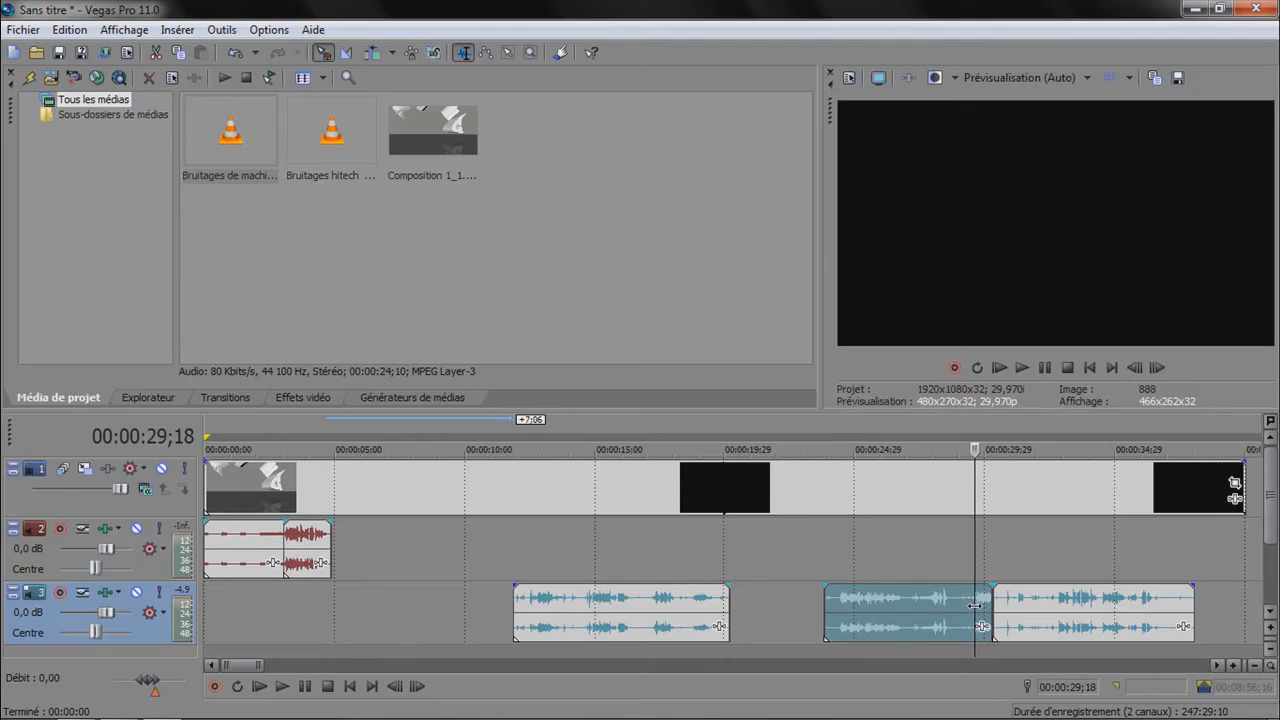
{"action": "key", "text": "s"}
- Delete the leftover machine sound clips on track 3, keeping only the short section between 00:00:29;18 and 00:00:30;09
{"action": "left_click", "coordinate": [943, 613]}
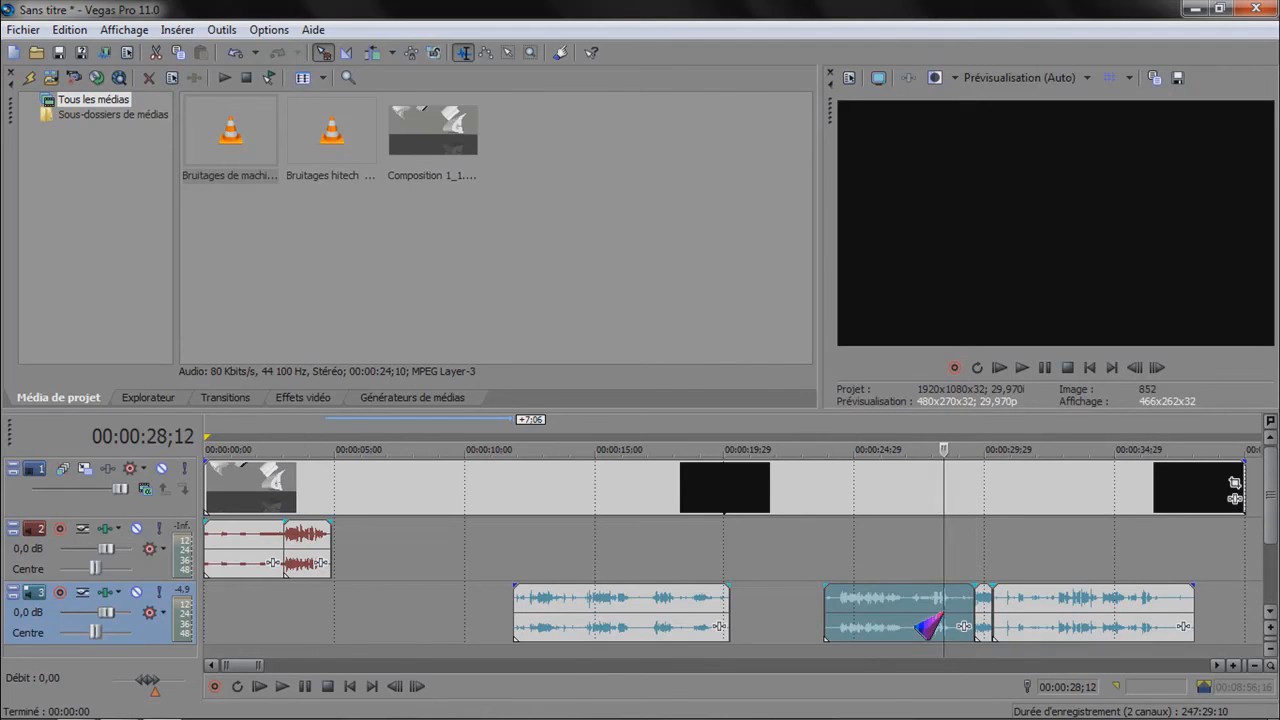
{"action": "key", "text": "Delete"}
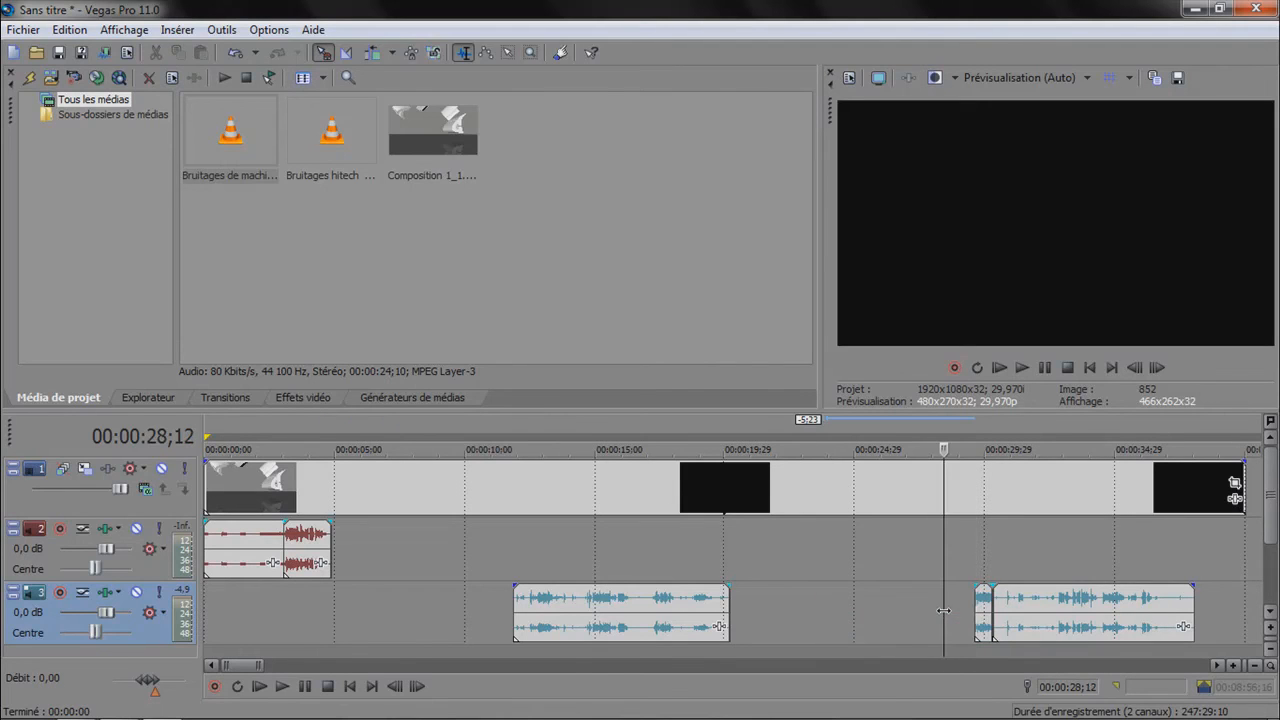
{"action": "left_click", "coordinate": [1064, 617]}
{"action": "key", "text": "Delete"}
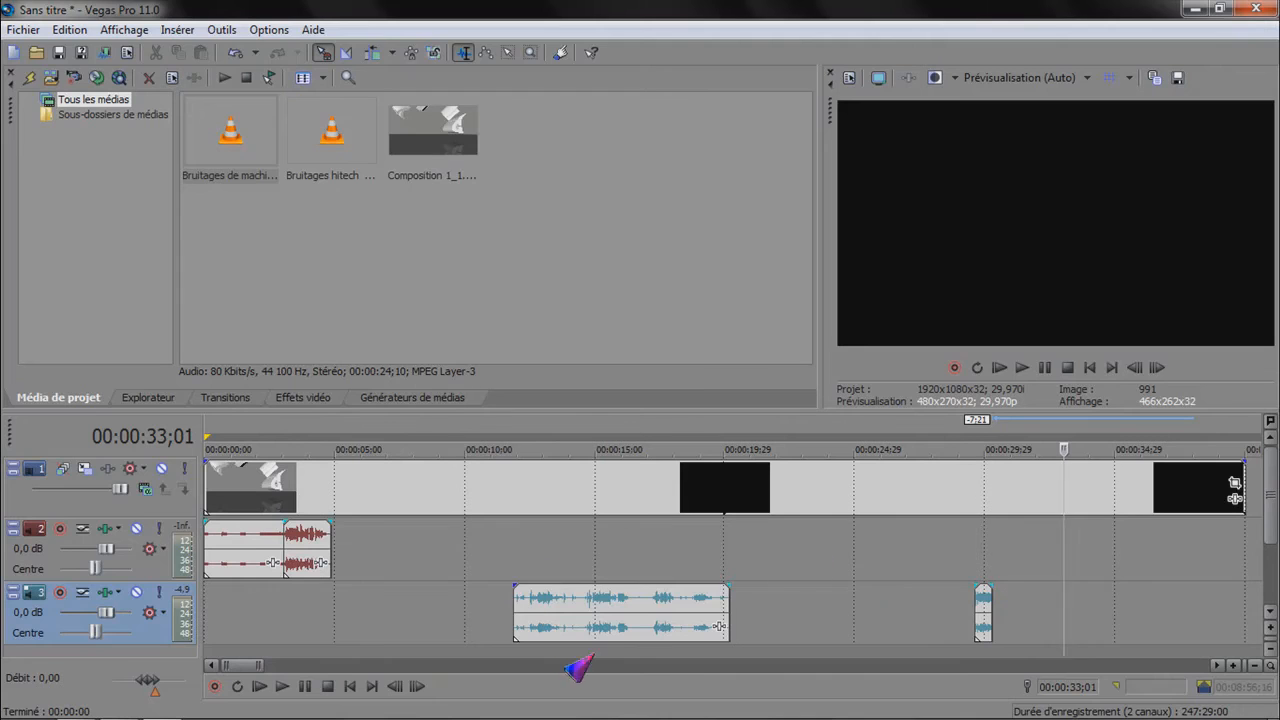
{"action": "left_click", "coordinate": [594, 603]}
{"action": "key", "text": "Delete"}
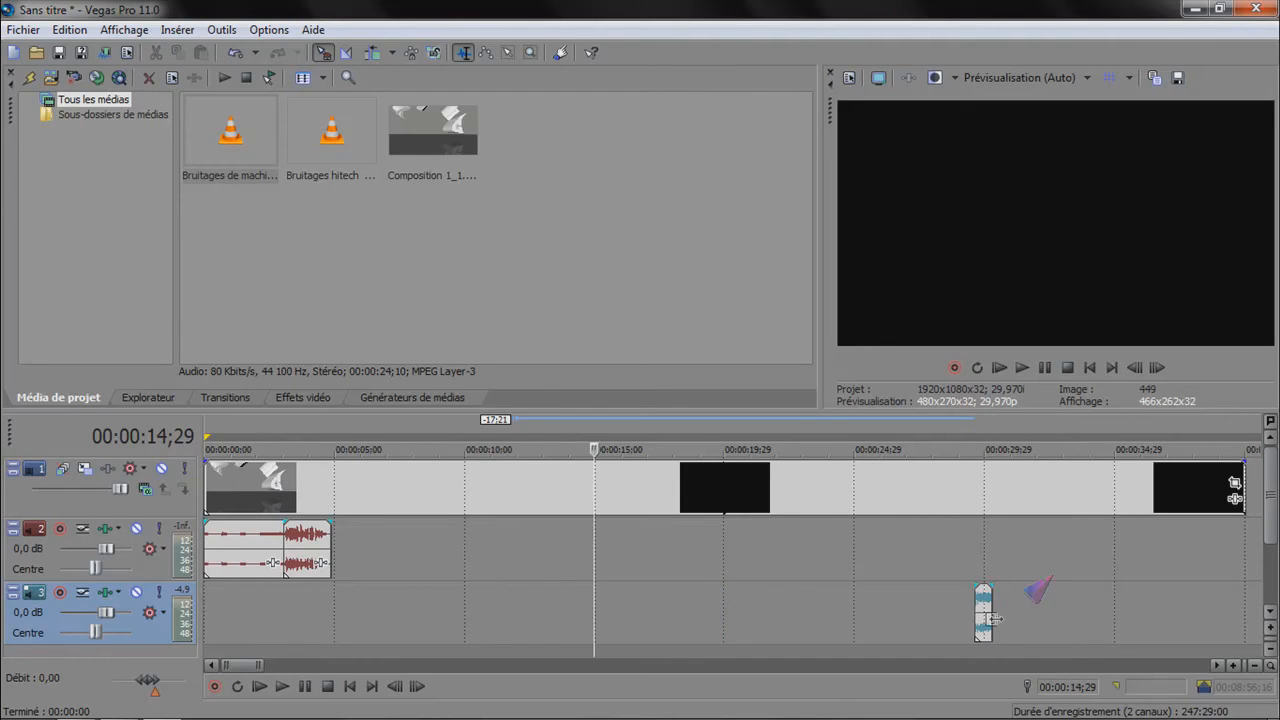
- Move the hitech clip from track 2 to the start of track 3 and extend its end to about 4.5 seconds
{"action": "left_click", "coordinate": [213, 558]}
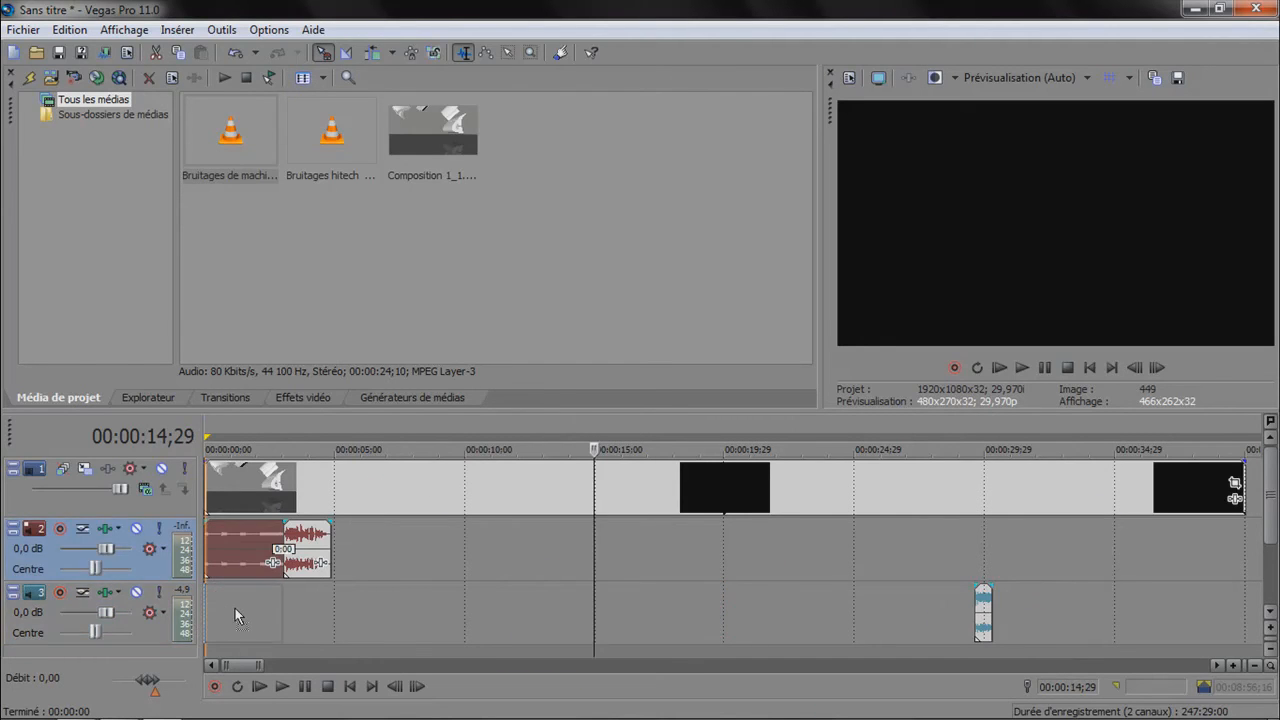
{"action": "left_click_drag", "start_coordinate": [230, 555], "coordinate": [219, 612]}
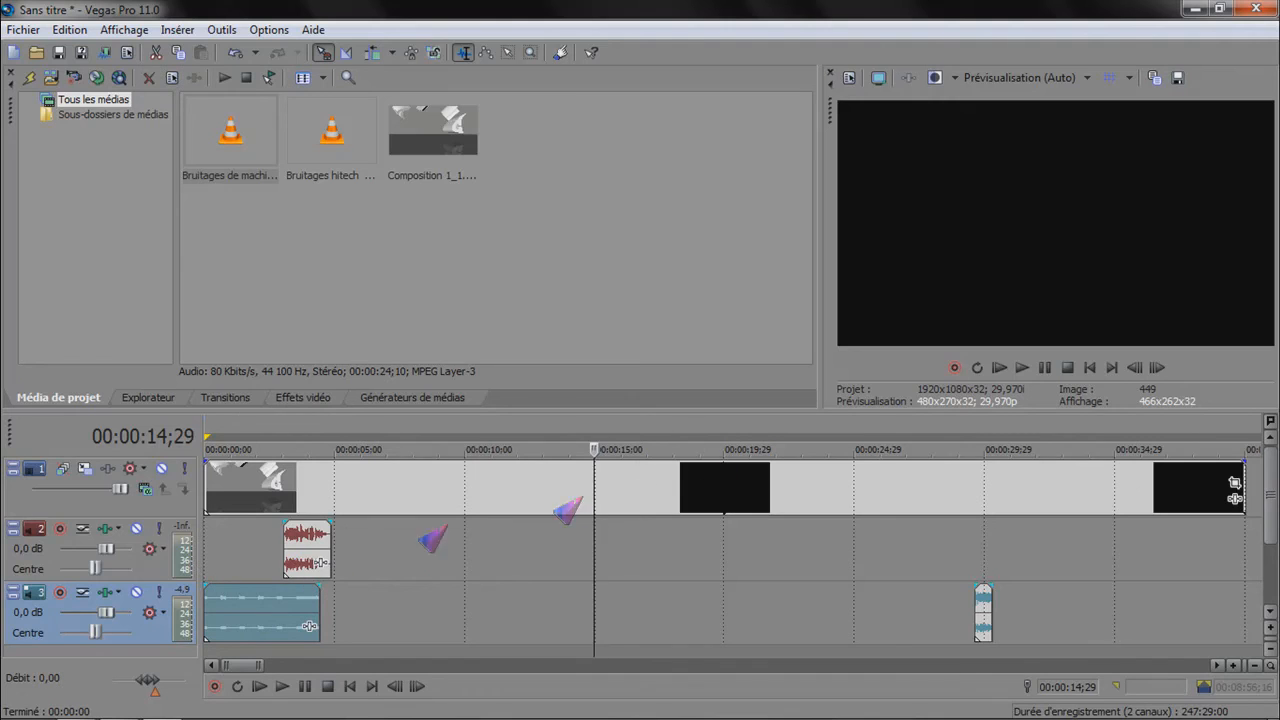
- Move the short machine sound section to track 2 at about 0.5 seconds and play the intro from 00:00:00;00
{"action": "left_click", "coordinate": [207, 508]}
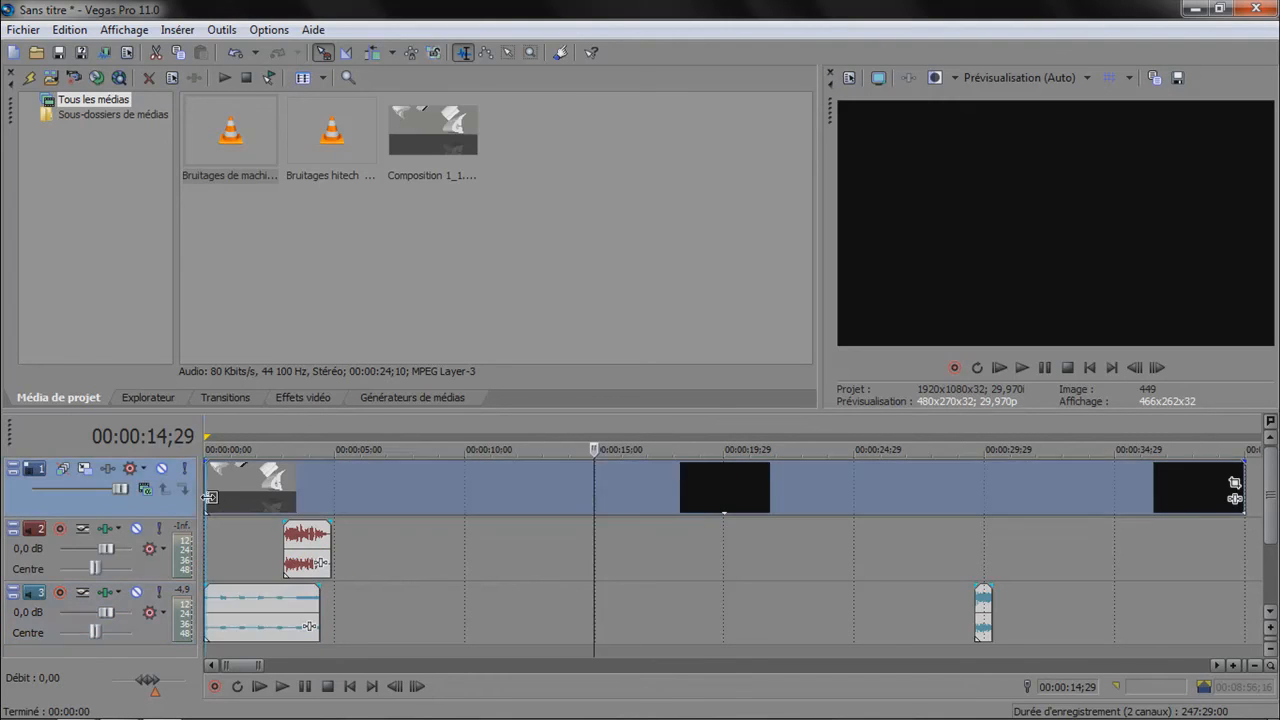
{"action": "left_click_drag", "start_coordinate": [983, 616], "coordinate": [225, 550]}
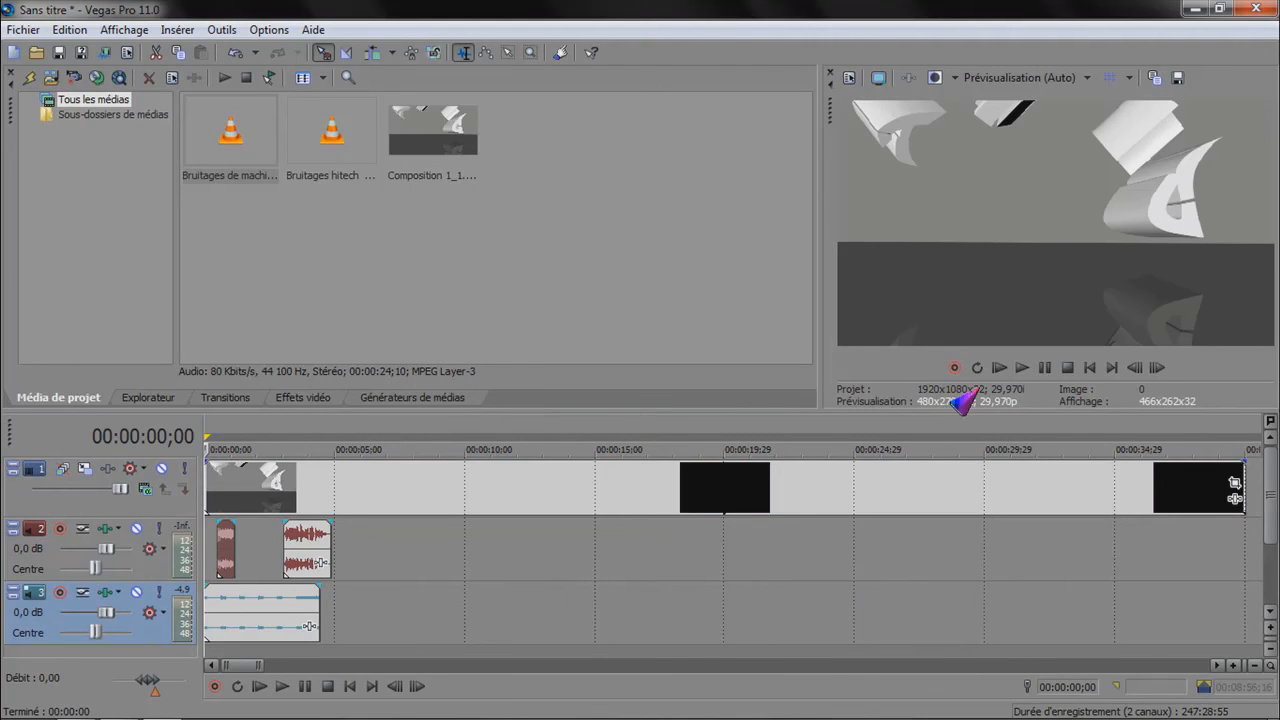
{"action": "left_click", "coordinate": [1021, 368]}
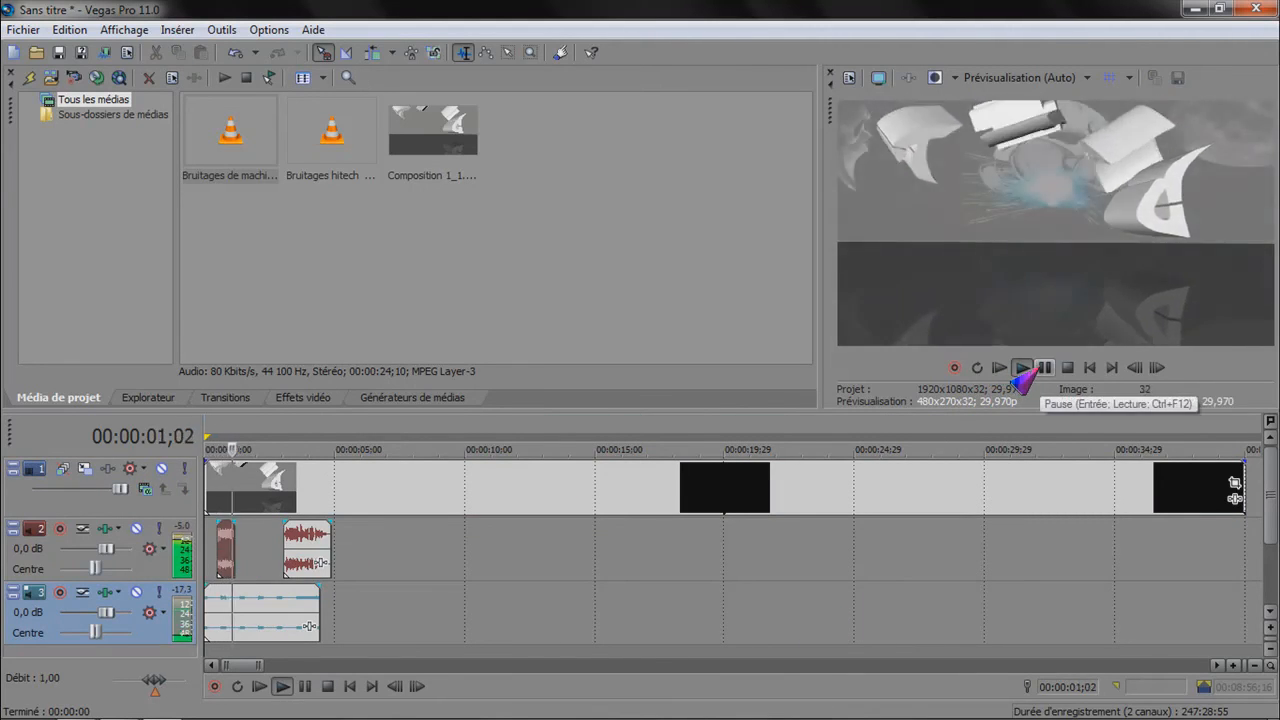
{"action": "left_click", "coordinate": [1038, 368]}
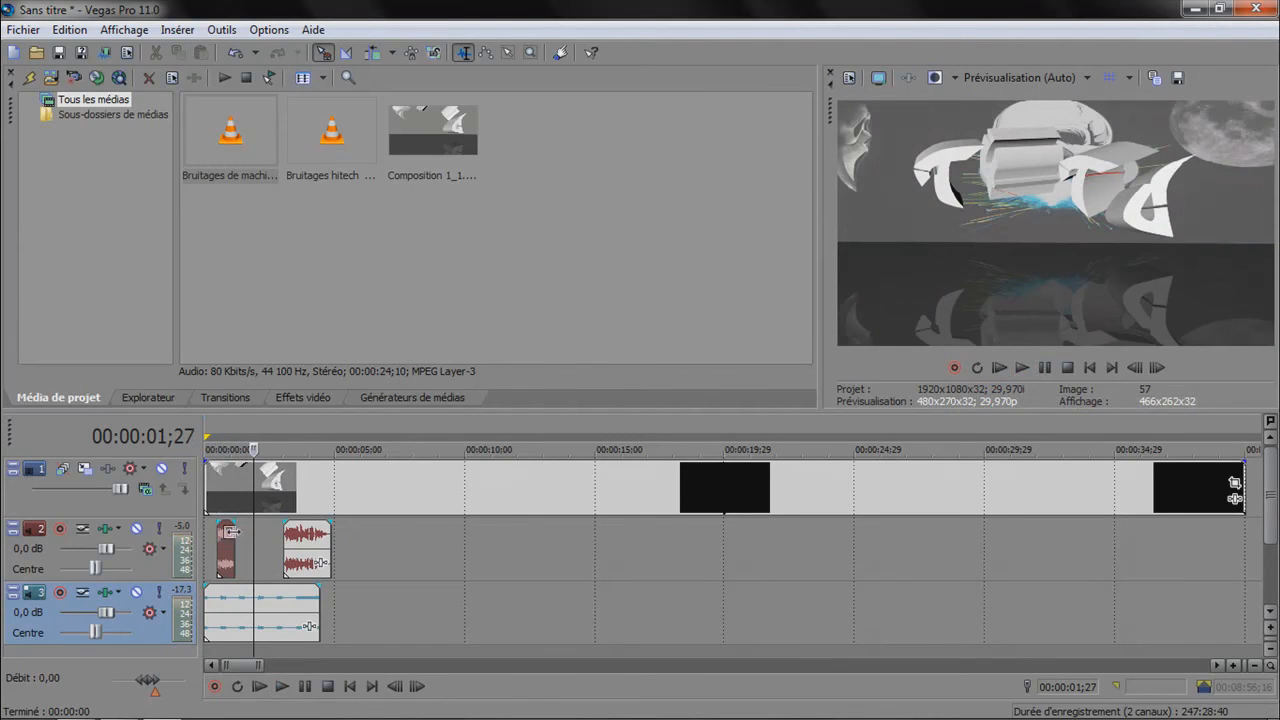
- Shift the short section on track 2 by 1;01 to start at about 1.5 seconds and return to 00:00:00;00
{"action": "left_click_drag", "start_coordinate": [218, 562], "coordinate": [243, 562]}
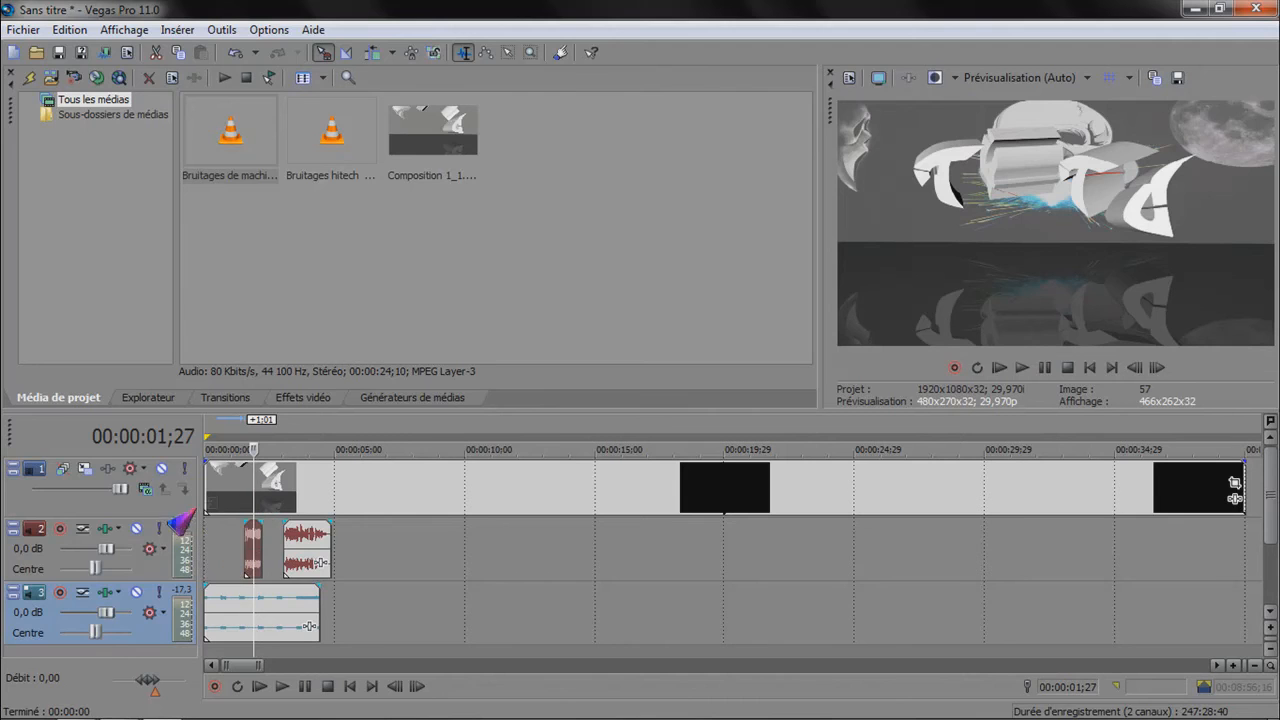
{"action": "left_click", "coordinate": [208, 494]}
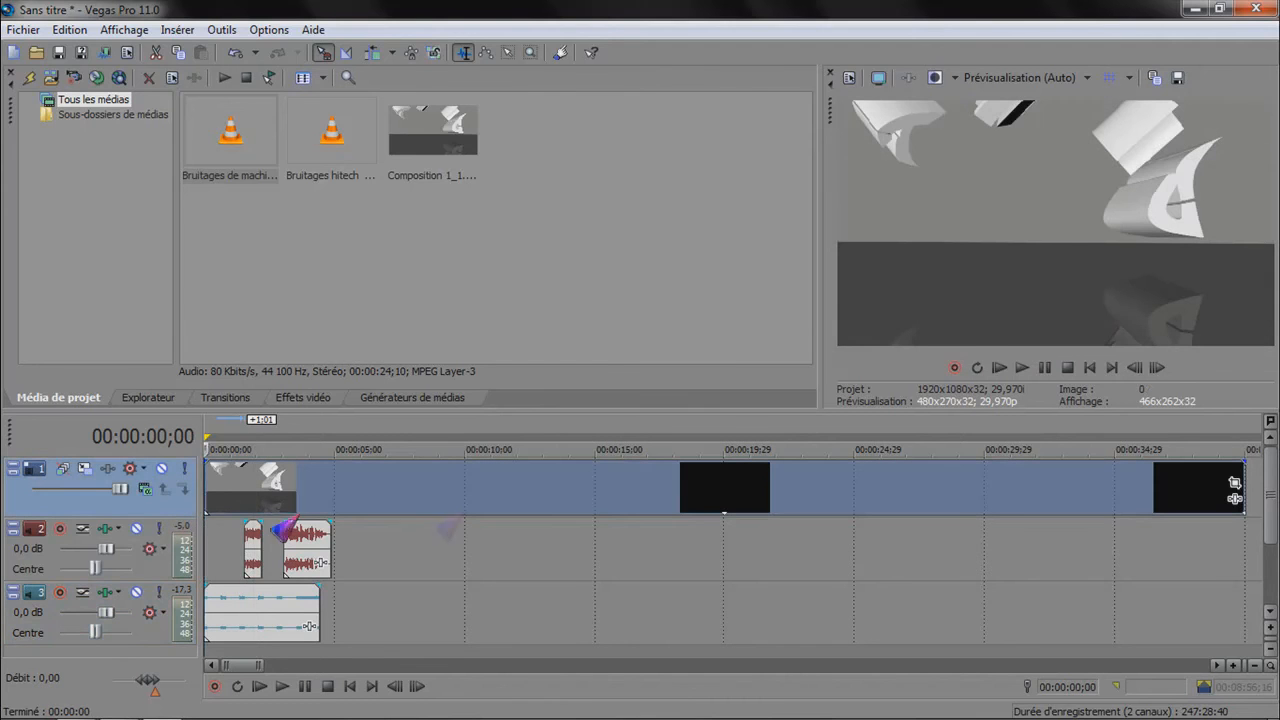
- Extend the end of the hitech clip on track 3 by 0;12 and play the intro from 00:00:03;02
{"action": "left_click", "coordinate": [1021, 368]}
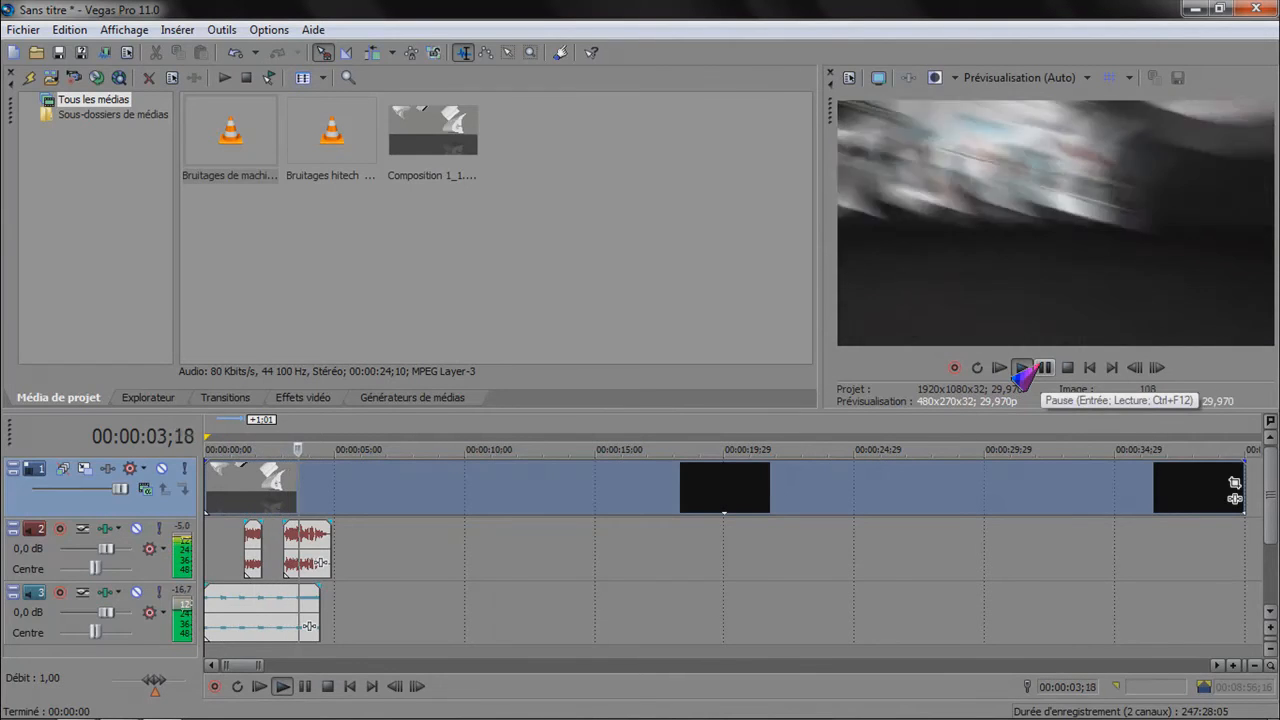
{"action": "left_click", "coordinate": [1022, 370]}
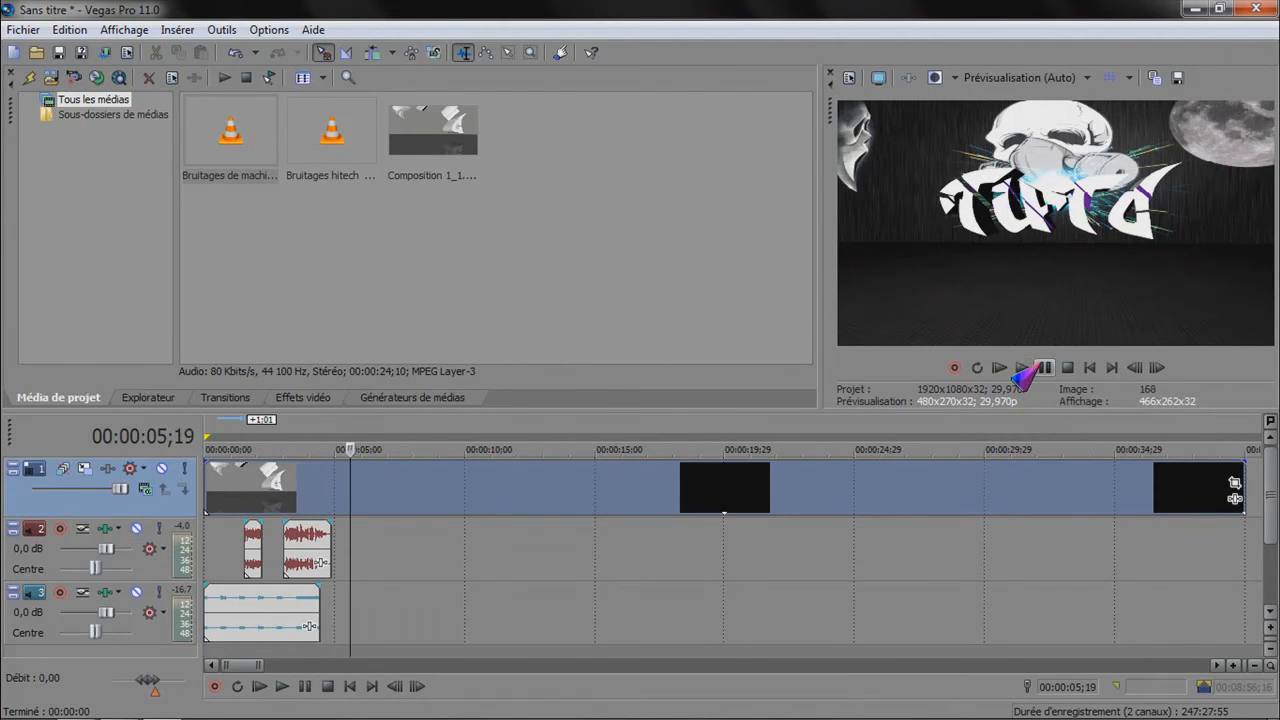
{"action": "left_click_drag", "start_coordinate": [320, 611], "coordinate": [330, 611]}
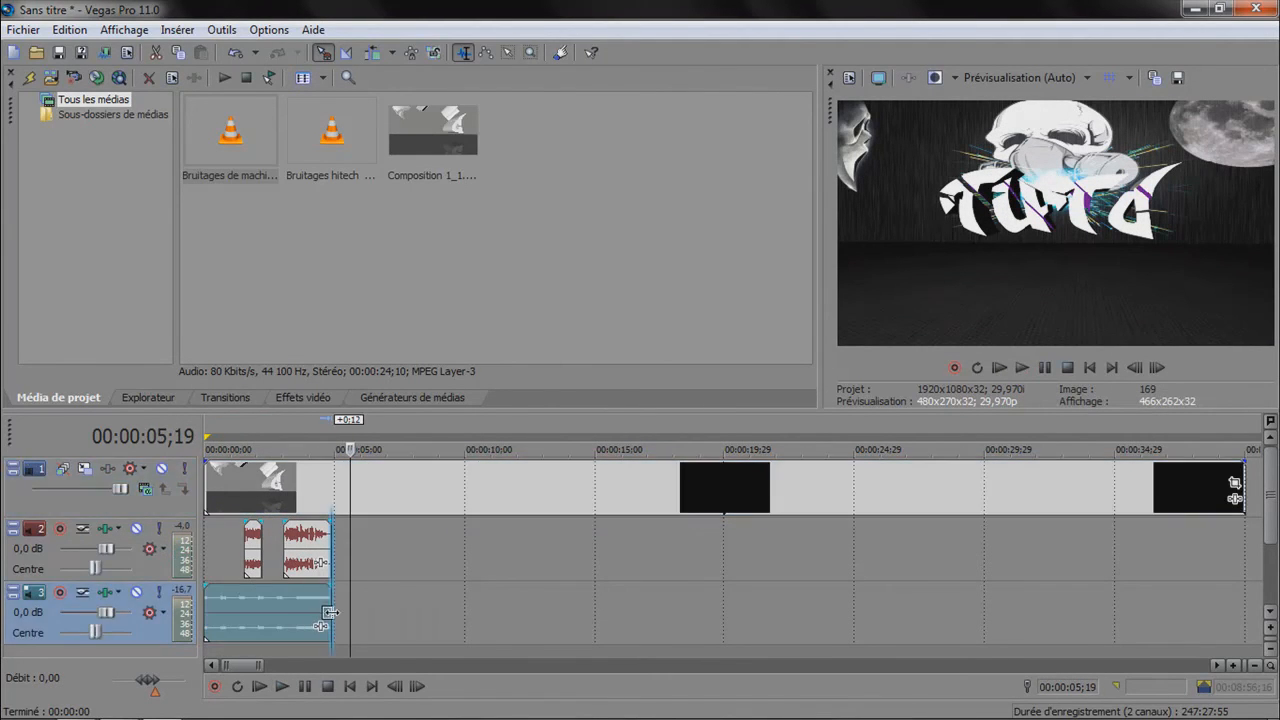
{"action": "left_click", "coordinate": [285, 545]}
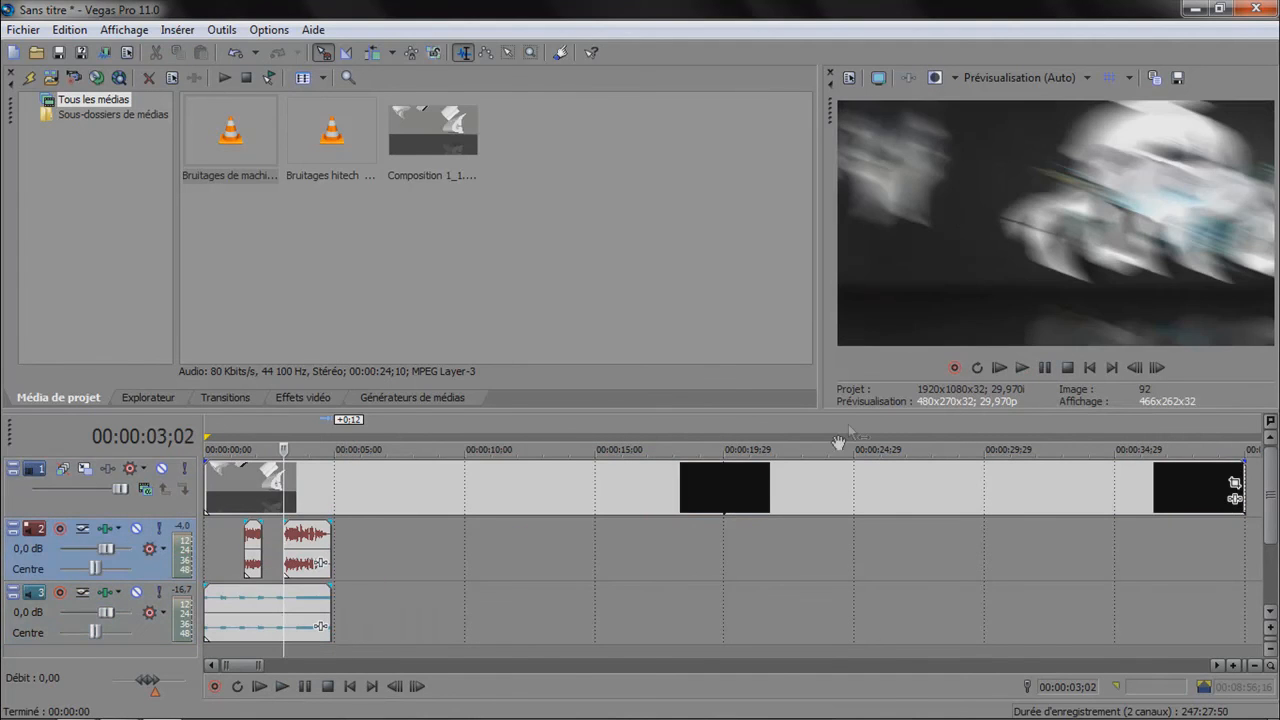
{"action": "left_click", "coordinate": [1022, 368]}
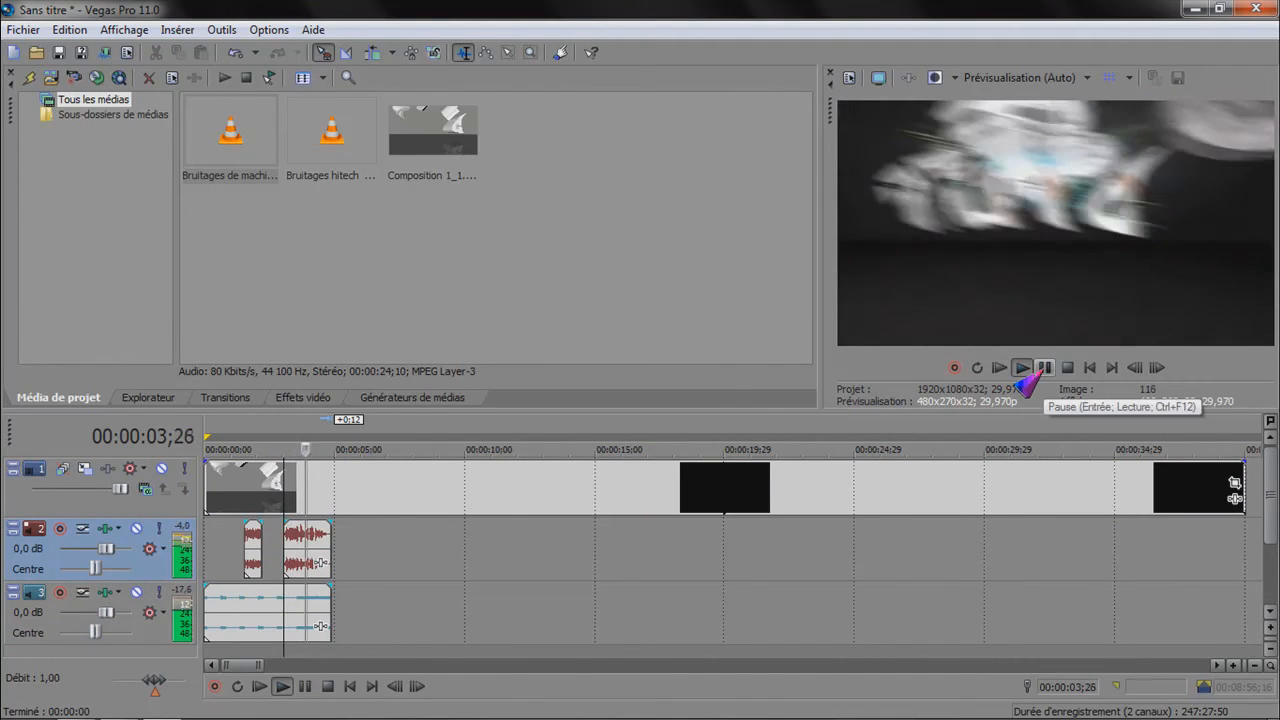
{"action": "left_click", "coordinate": [1042, 370]}
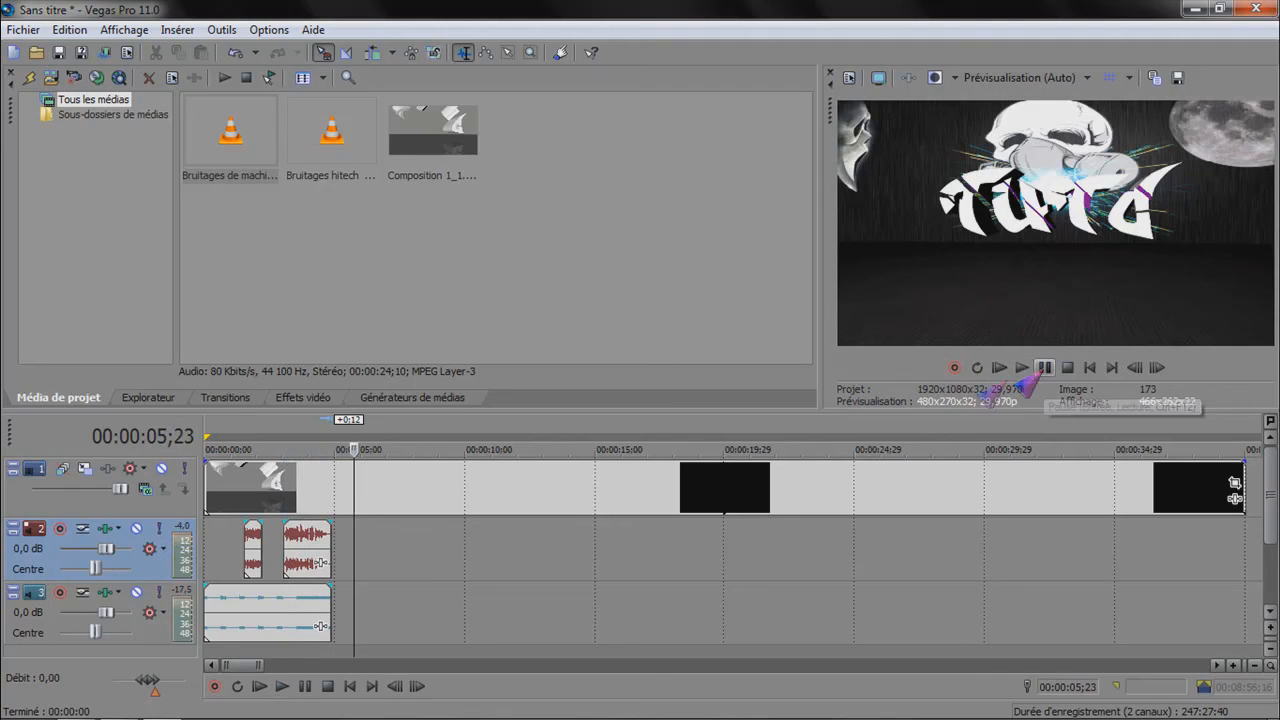
- Shorten the end of the second machine sound clip on track 2 by 0;10 and play that section from the clip's start
{"action": "left_click_drag", "start_coordinate": [329, 530], "coordinate": [320, 533]}
{"action": "left_click", "coordinate": [284, 535]}
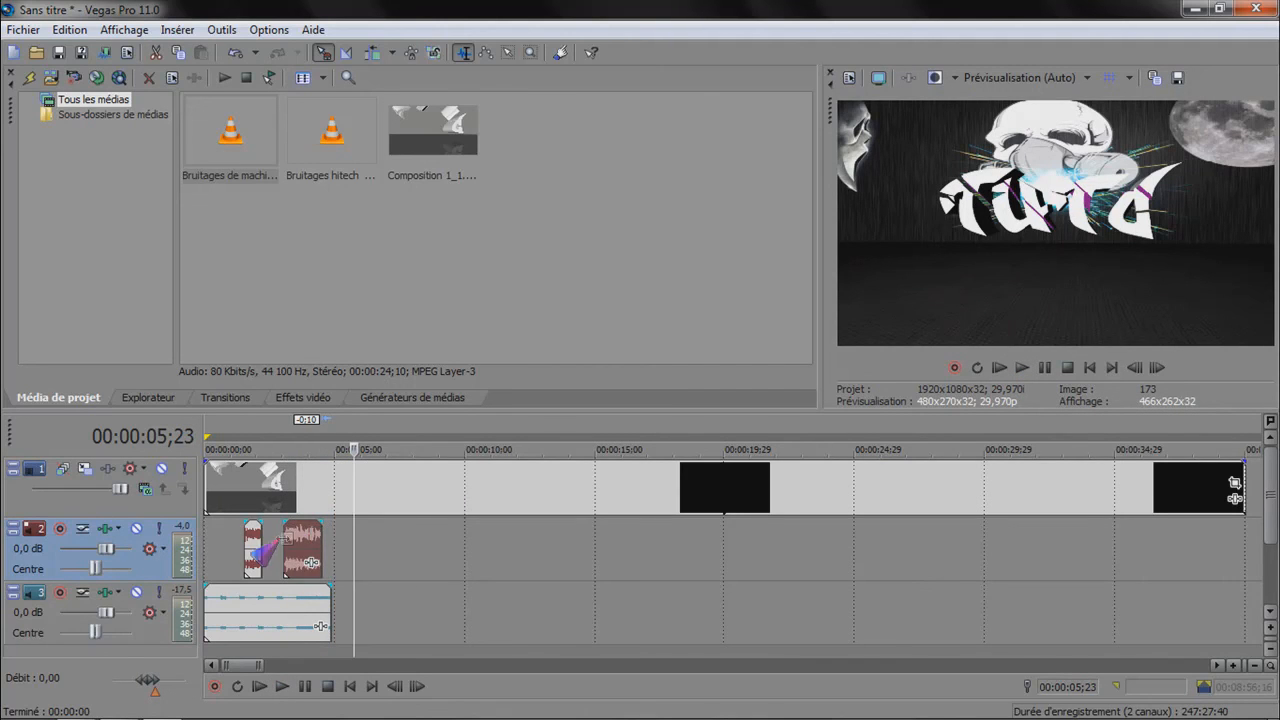
{"action": "left_click", "coordinate": [1021, 368]}
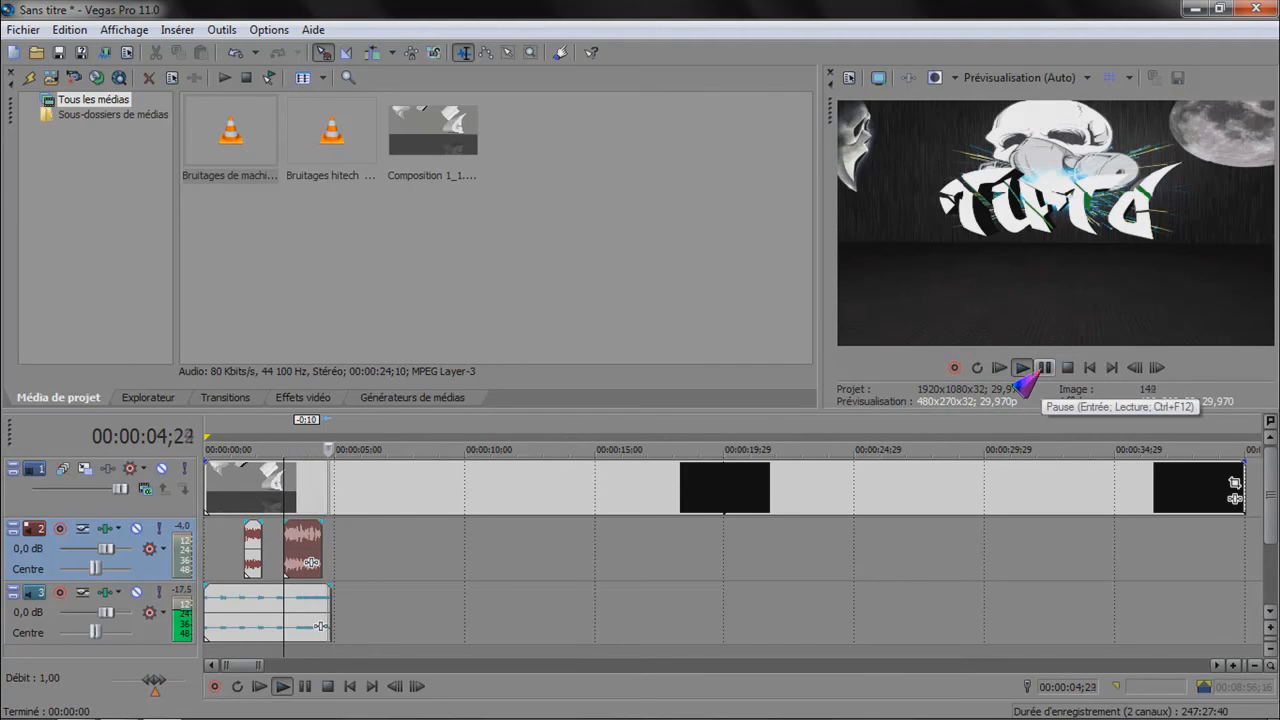
{"action": "left_click", "coordinate": [1038, 371]}
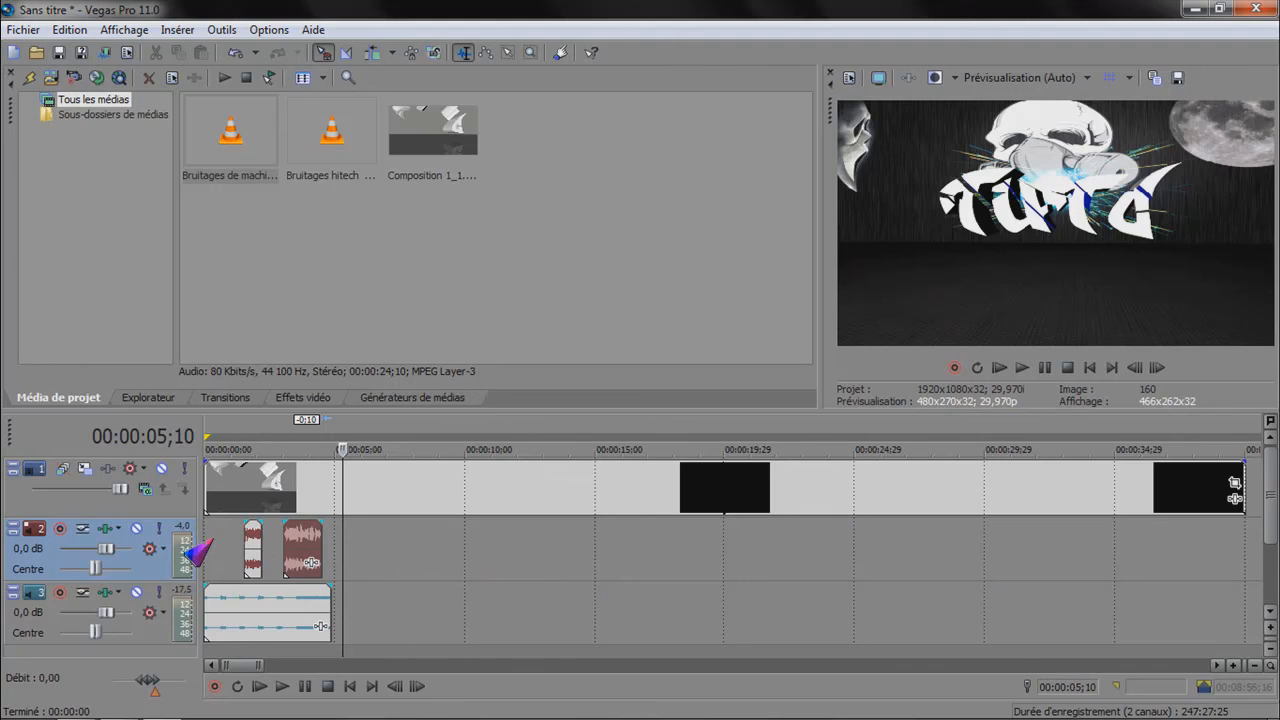
- Play the intro from 00:00:00;00 to check the timing of the sound effects
{"action": "key", "text": "ctrl+Home"}
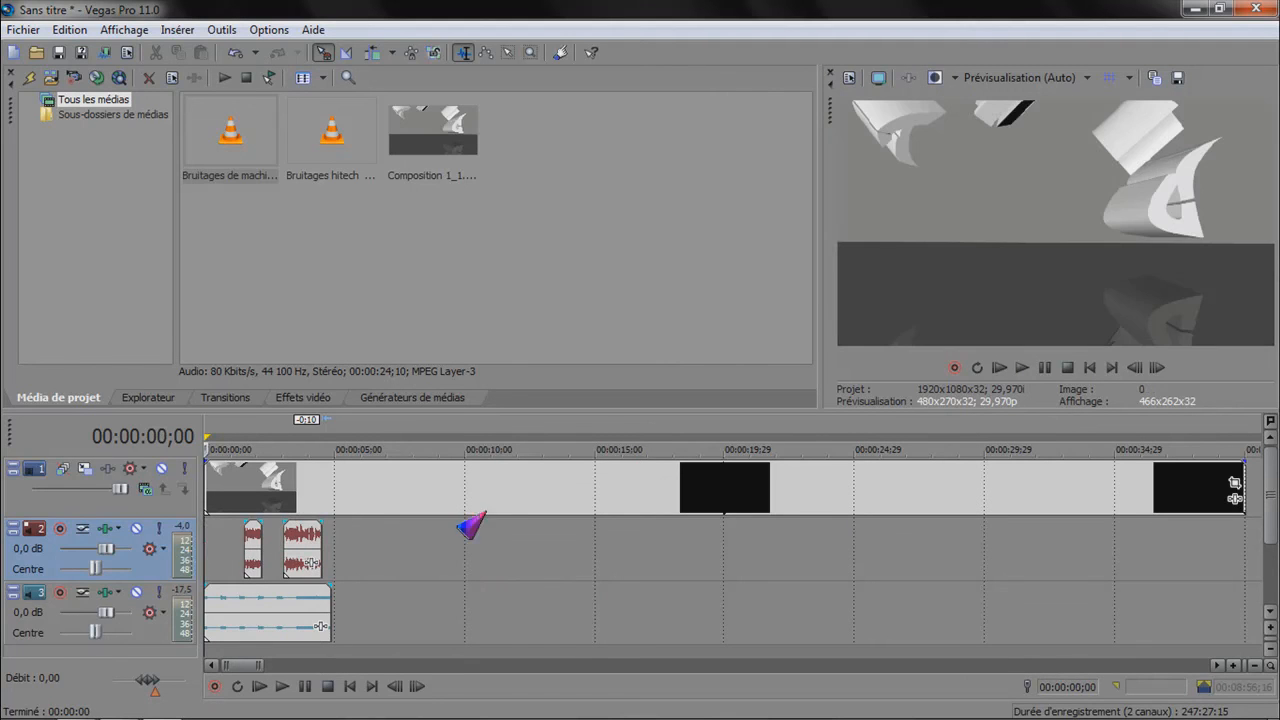
{"action": "left_click", "coordinate": [1020, 368]}
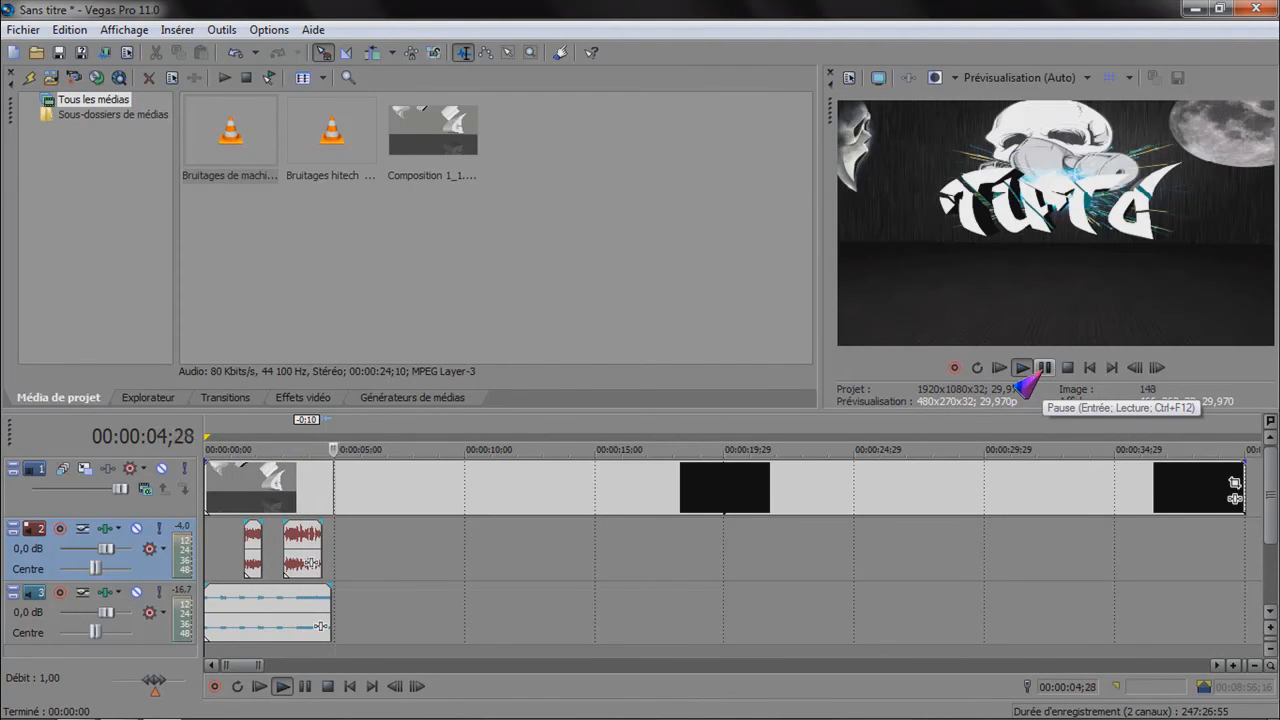
{"action": "left_click", "coordinate": [1042, 369]}
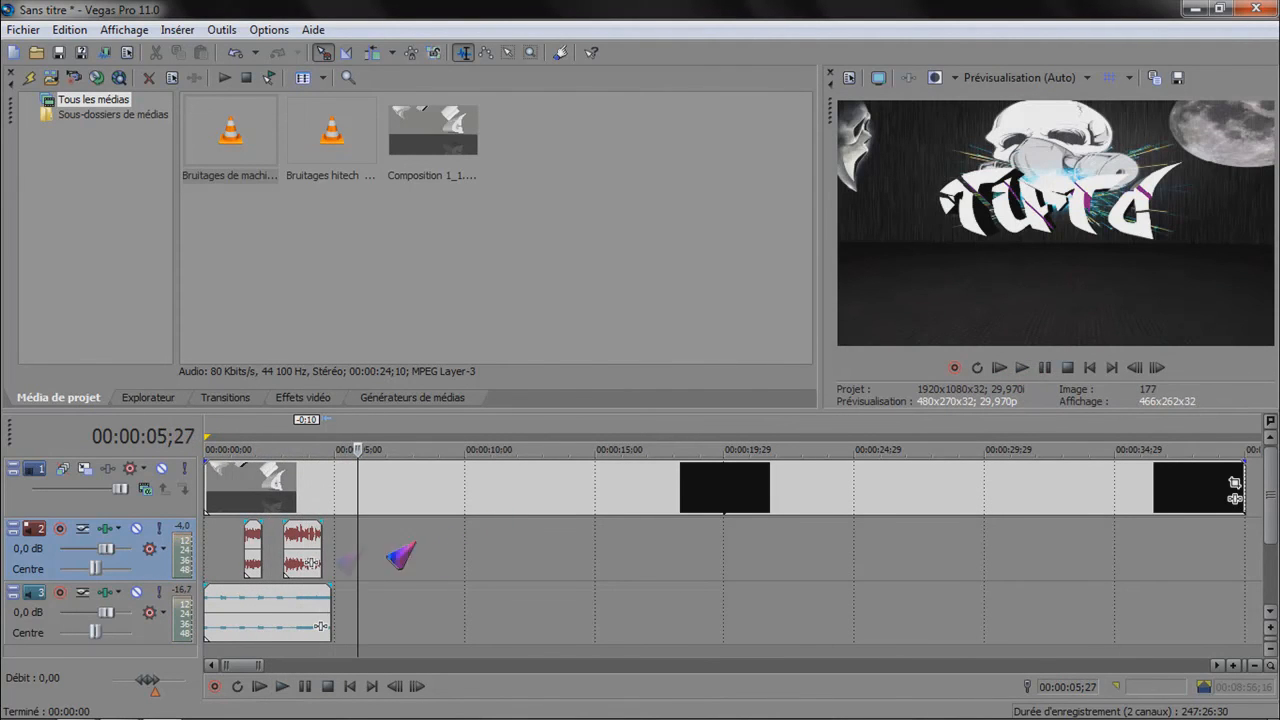
- Trim the end of the hitech clip on track 3 by 0;03
{"action": "left_click", "coordinate": [327, 589]}
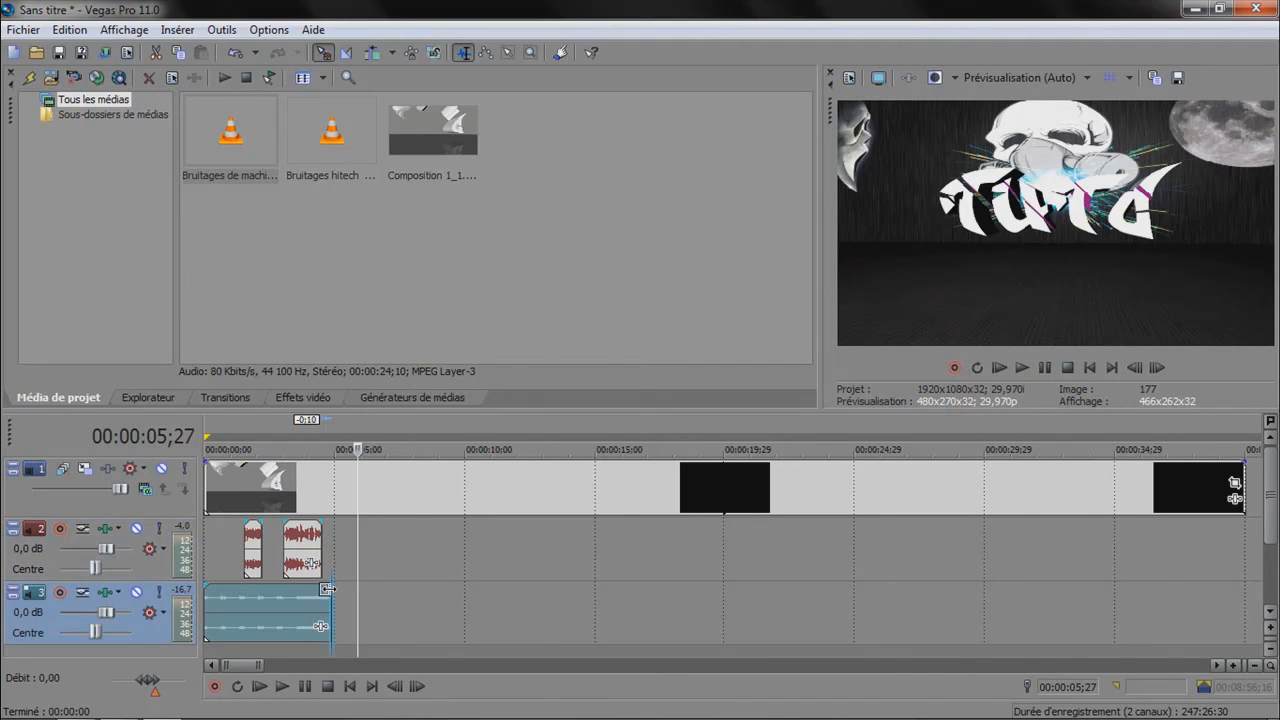
{"action": "left_click_drag", "start_coordinate": [327, 589], "coordinate": [324, 592]}
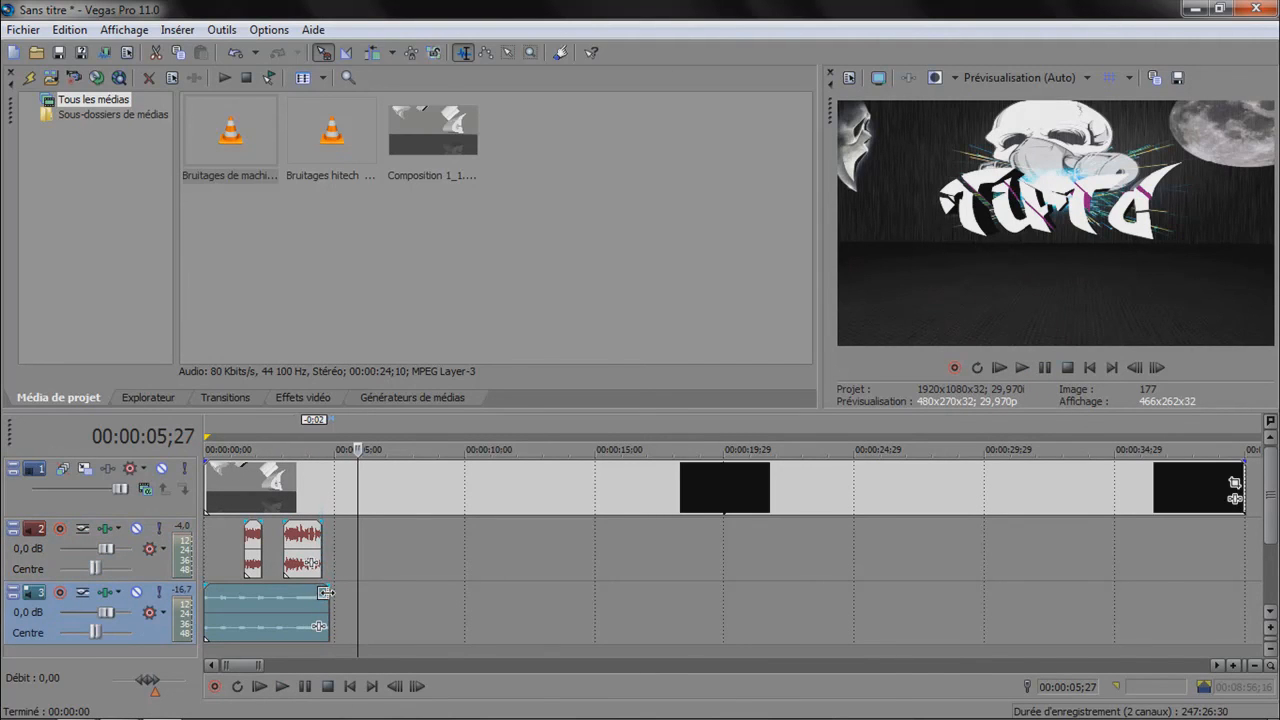
{"action": "left_click_drag", "start_coordinate": [327, 594], "coordinate": [324, 594]}
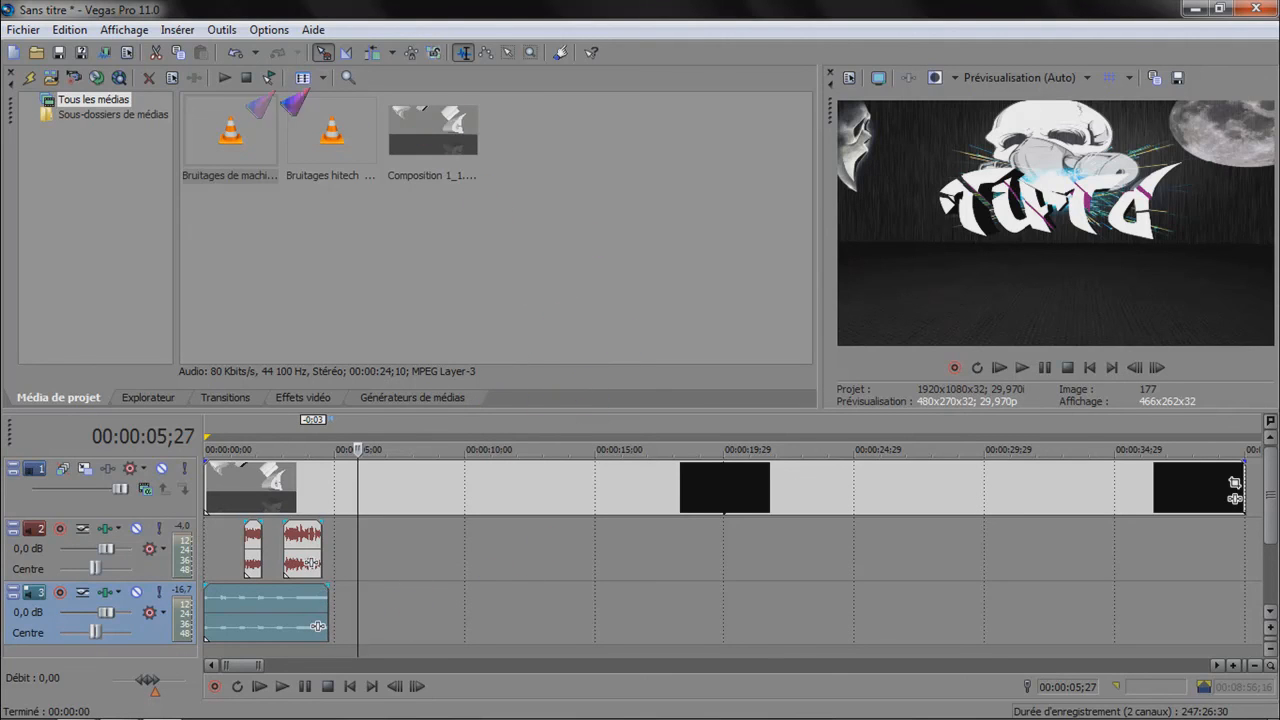
{"action": "left_click", "coordinate": [1219, 8]}
{"action": "left_click_drag", "start_coordinate": [498, 33], "coordinate": [837, 79]}
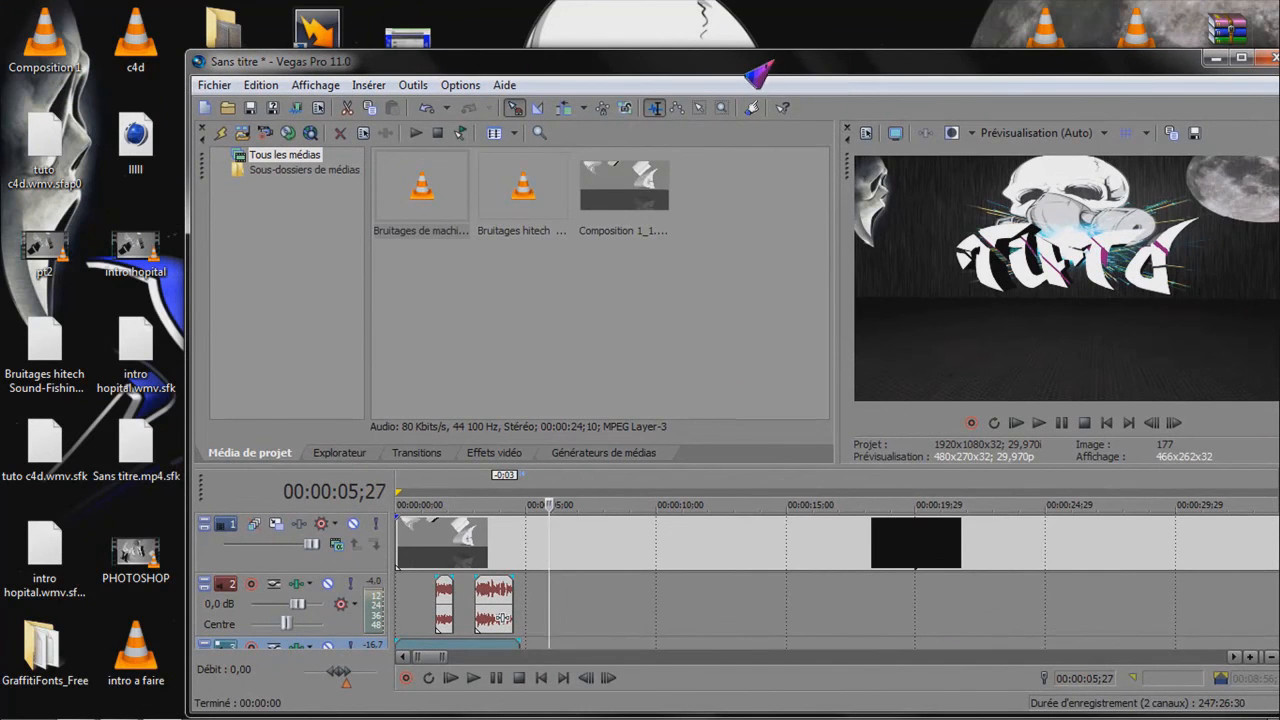
{"action": "left_click_drag", "start_coordinate": [747, 64], "coordinate": [560, 2]}
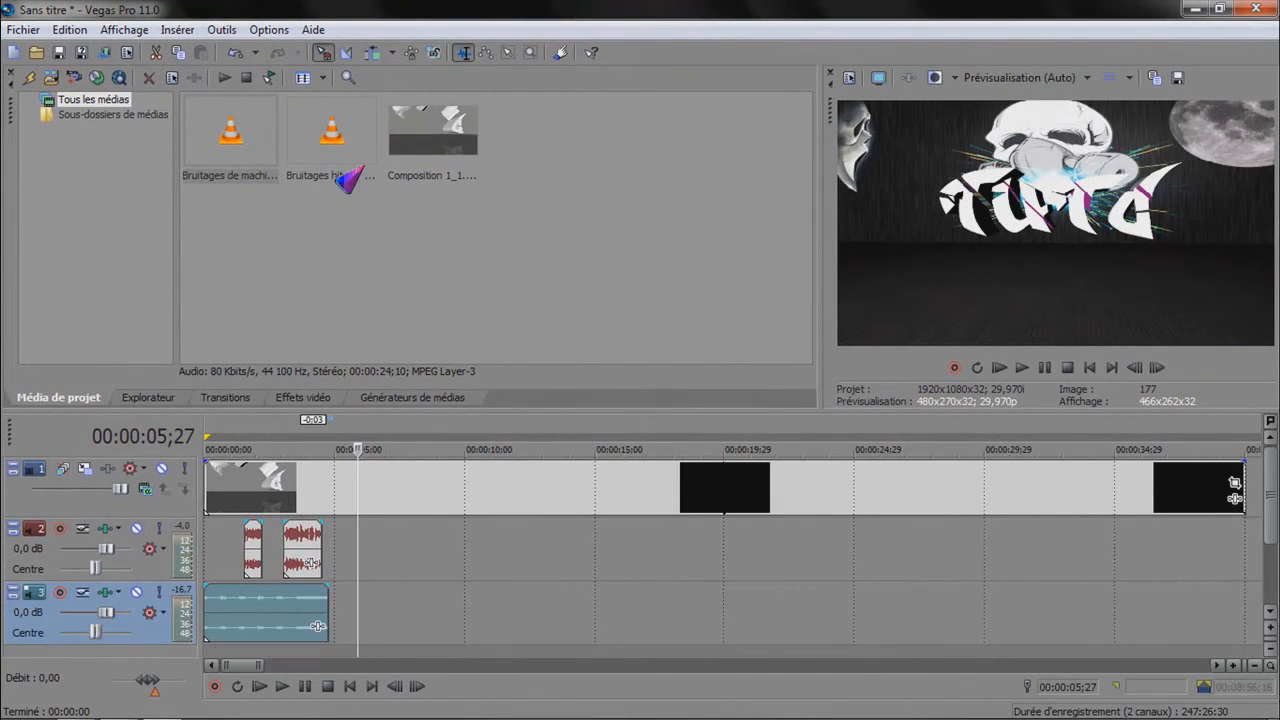
{"action": "left_click", "coordinate": [405, 145]}
{"action": "left_click_drag", "start_coordinate": [330, 130], "coordinate": [655, 611]}
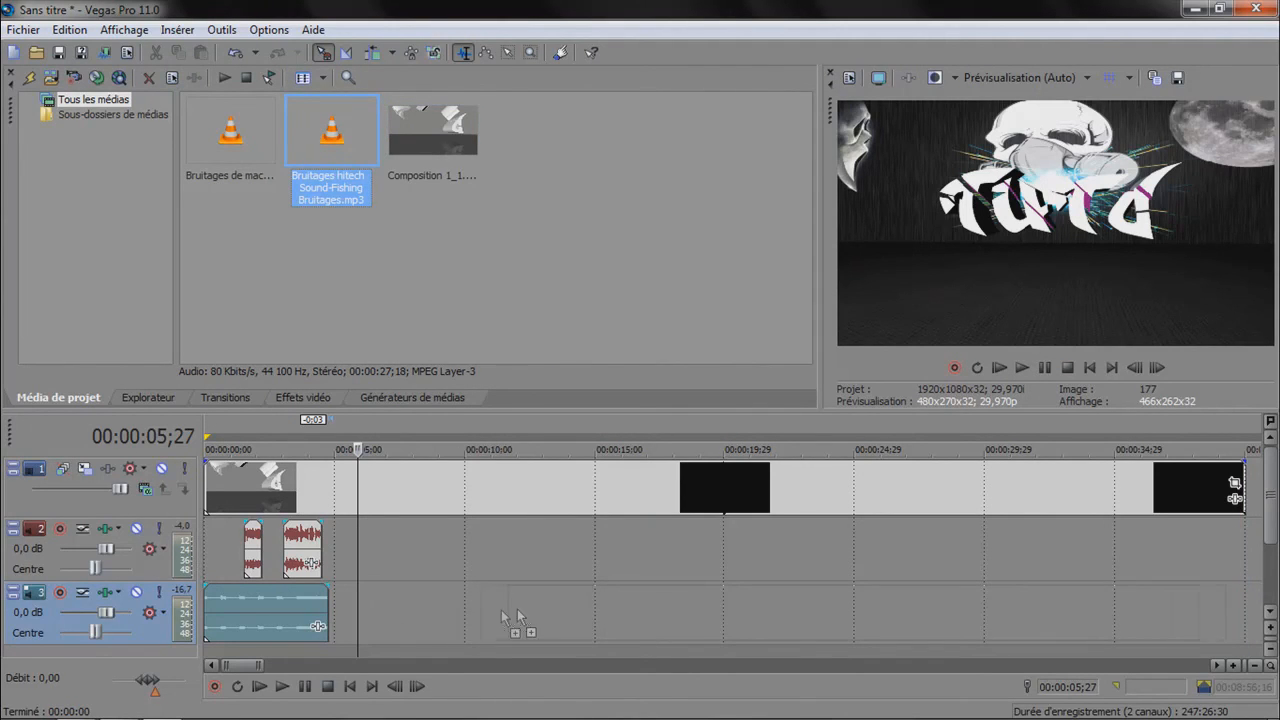
{"action": "left_click_drag", "start_coordinate": [825, 598], "coordinate": [624, 568]}
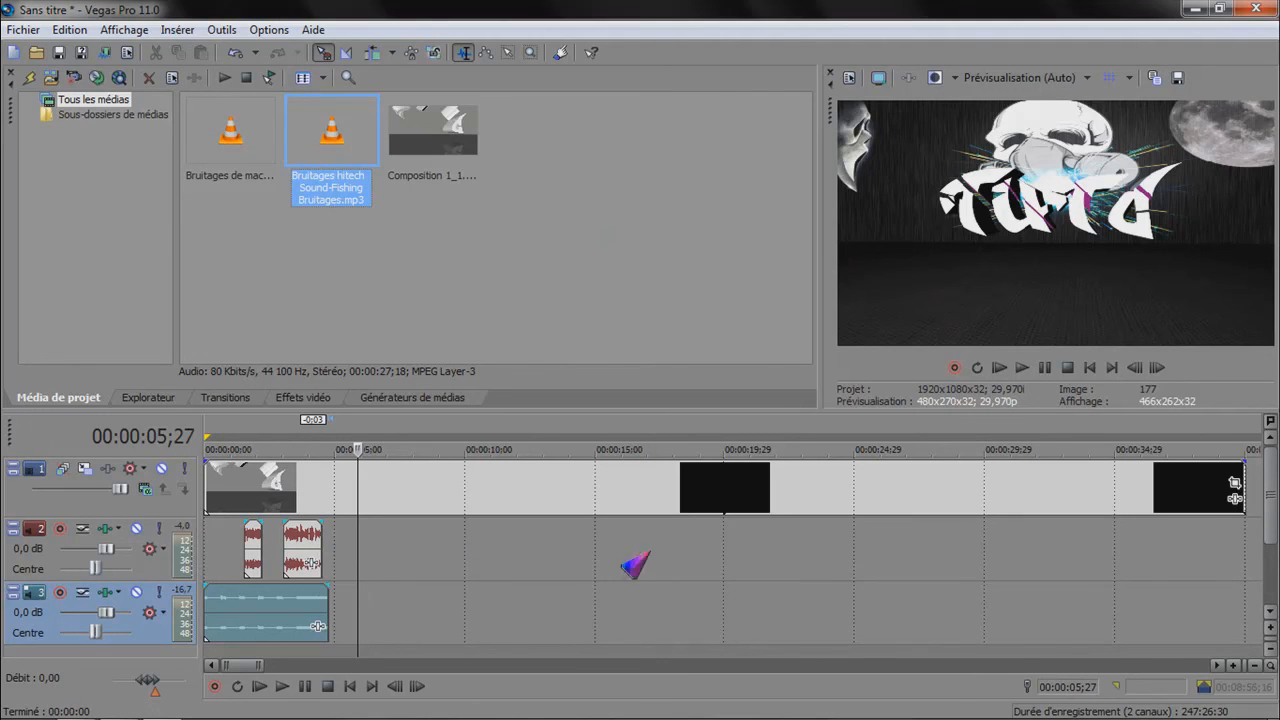
- Place the playback cursor at 00:00:04;06, near the end of the hitech clip on track 3
{"action": "left_click", "coordinate": [313, 625]}
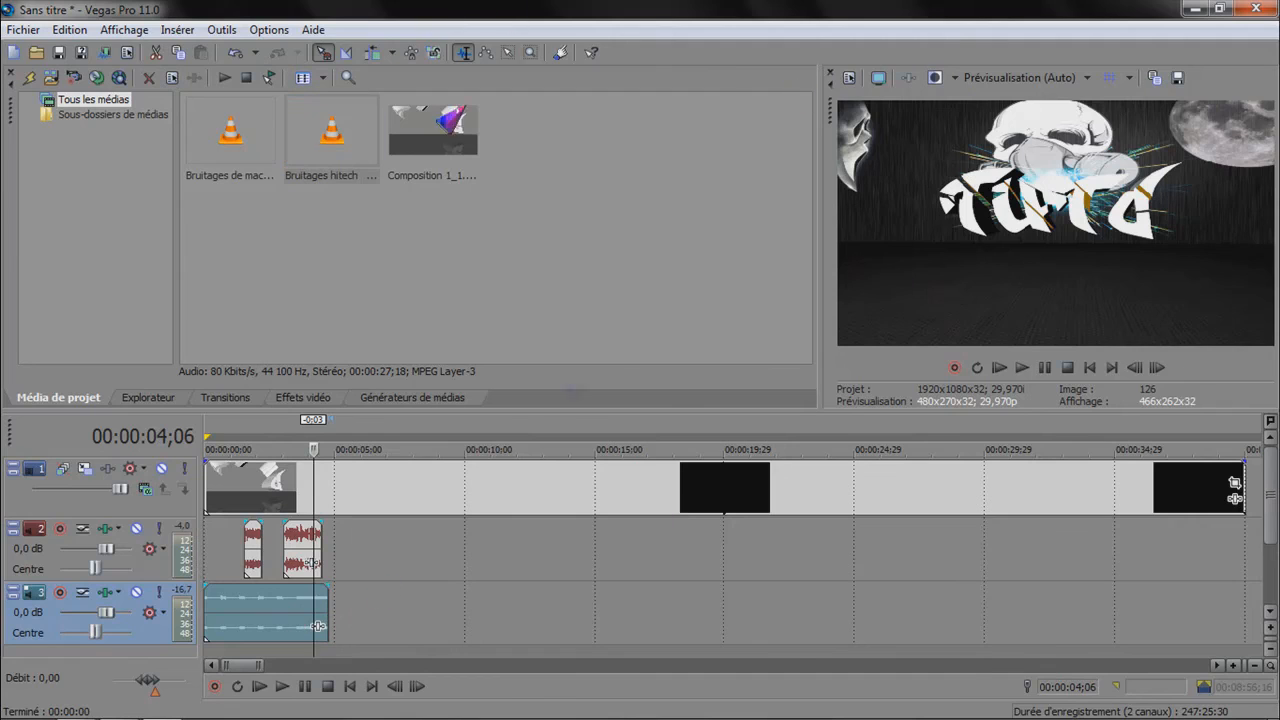